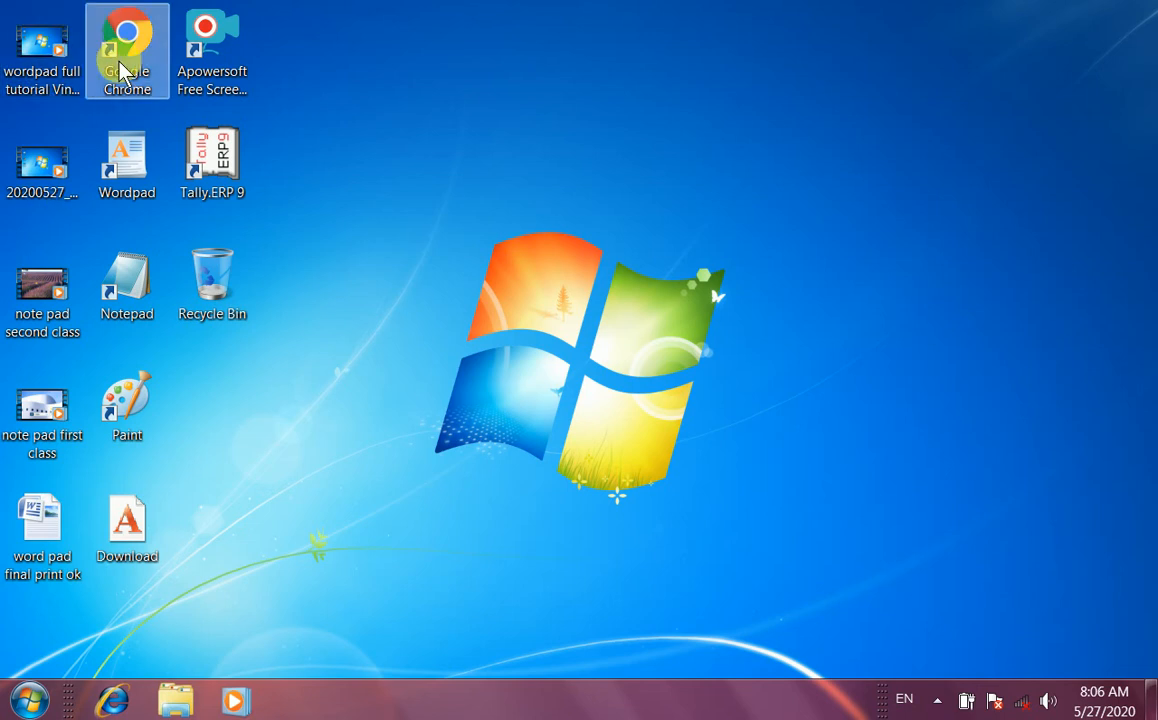
Step: Search the installed programs for "wordpad" and launch WordPad
{"action": "double_click", "coordinate": [140, 183]}
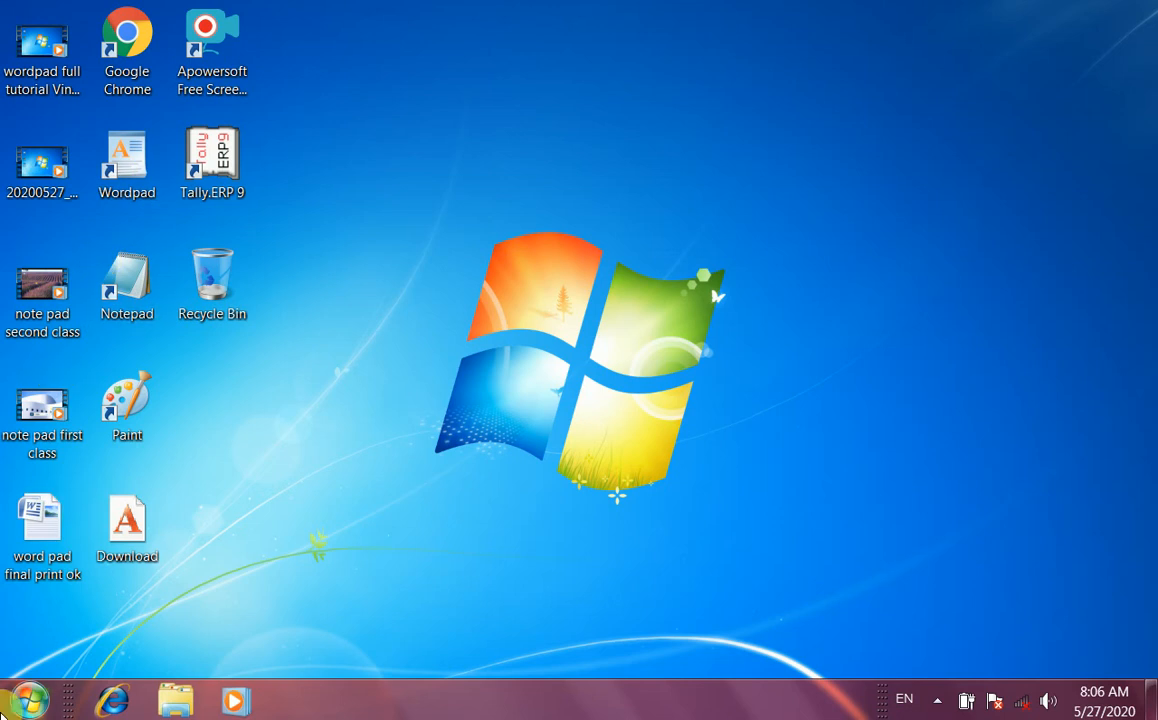
{"action": "left_click", "coordinate": [20, 702]}
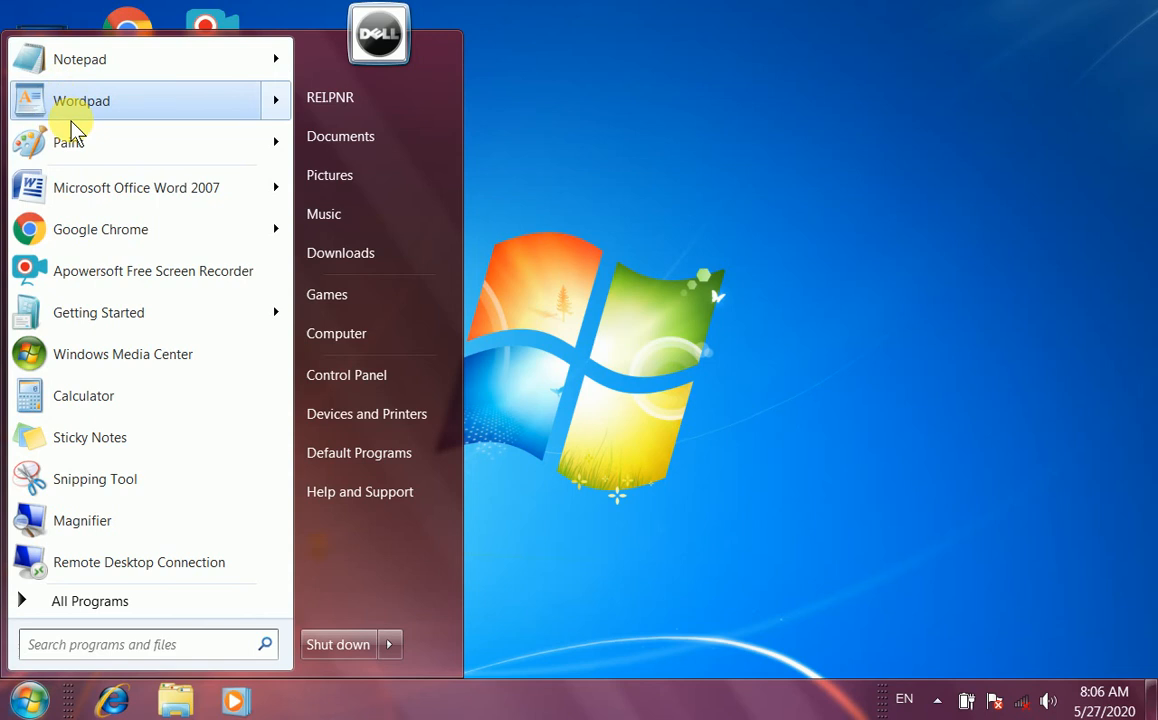
{"action": "mouse_move", "coordinate": [75, 105]}
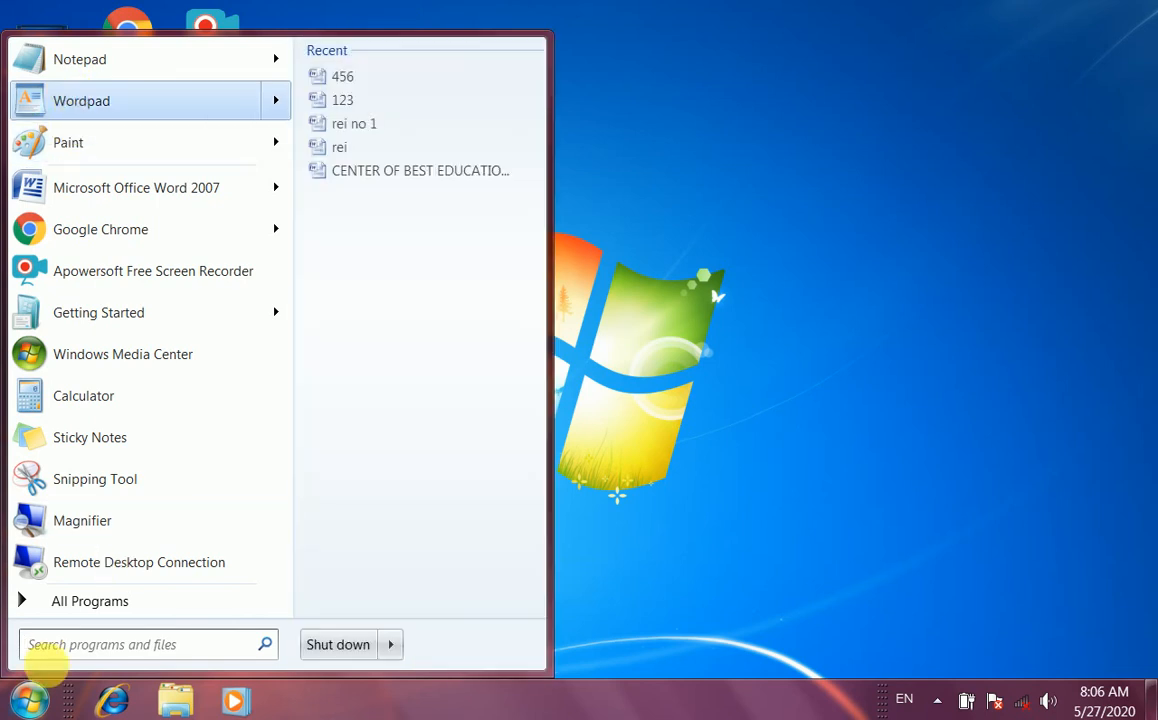
{"action": "left_click", "coordinate": [91, 650]}
{"action": "type", "text": "wo"}
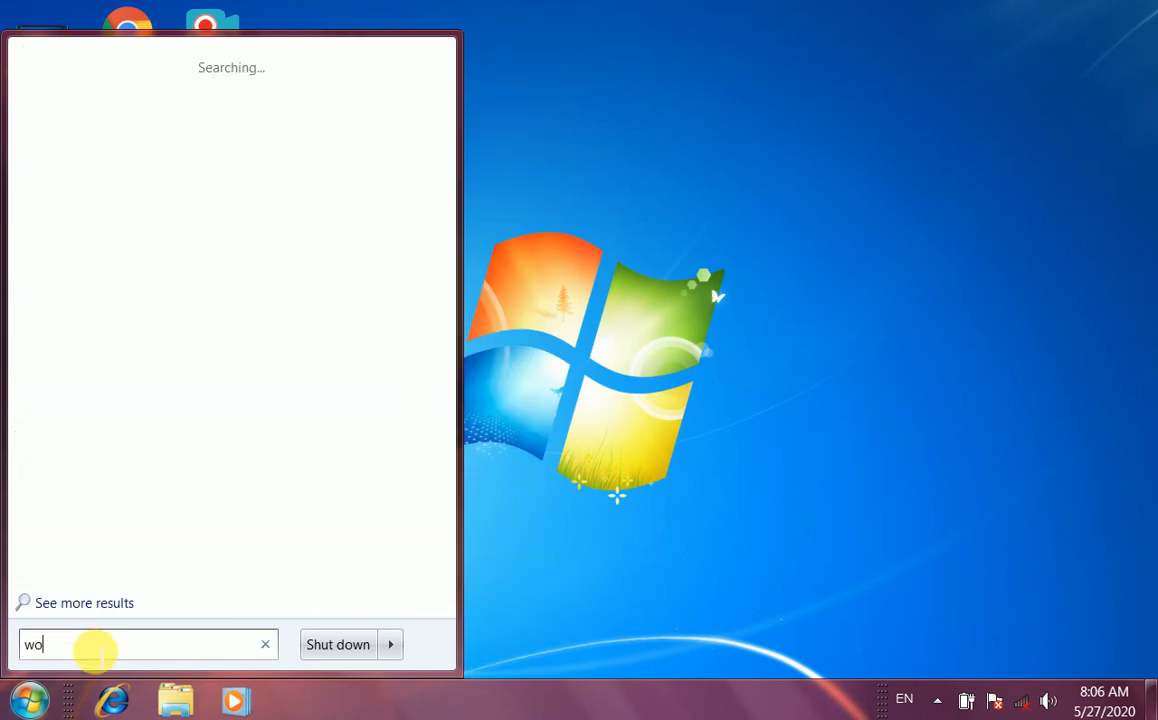
{"action": "type", "text": "rdpad"}
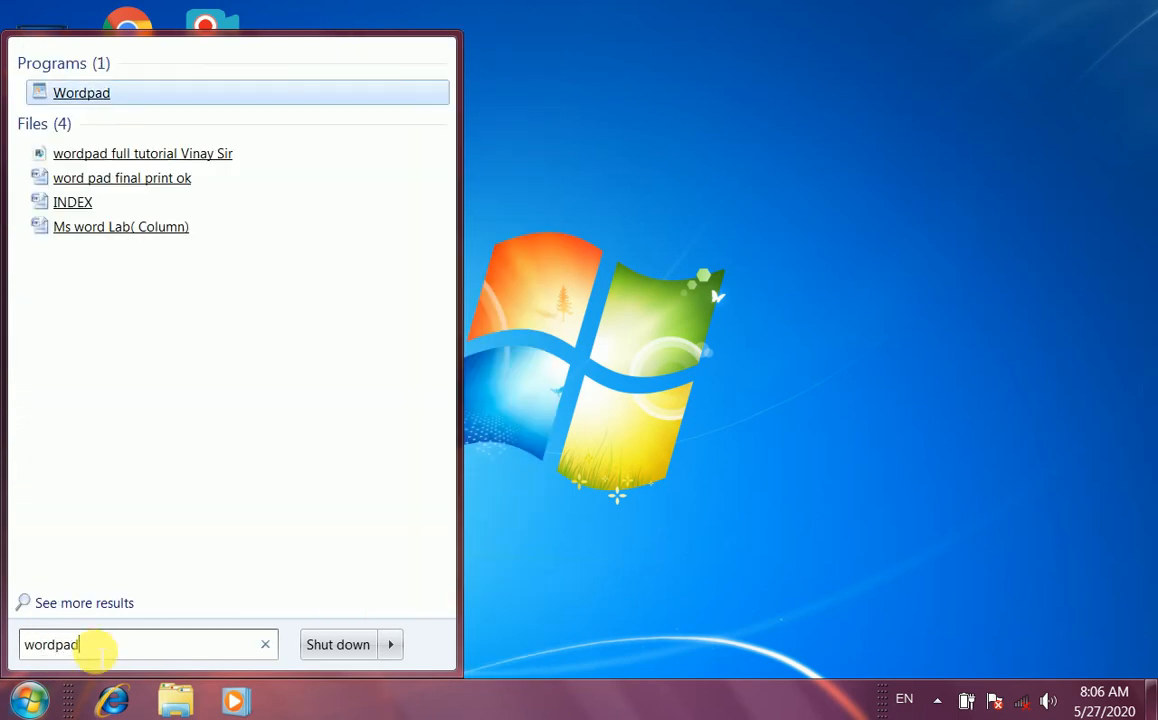
{"action": "left_click", "coordinate": [94, 100]}
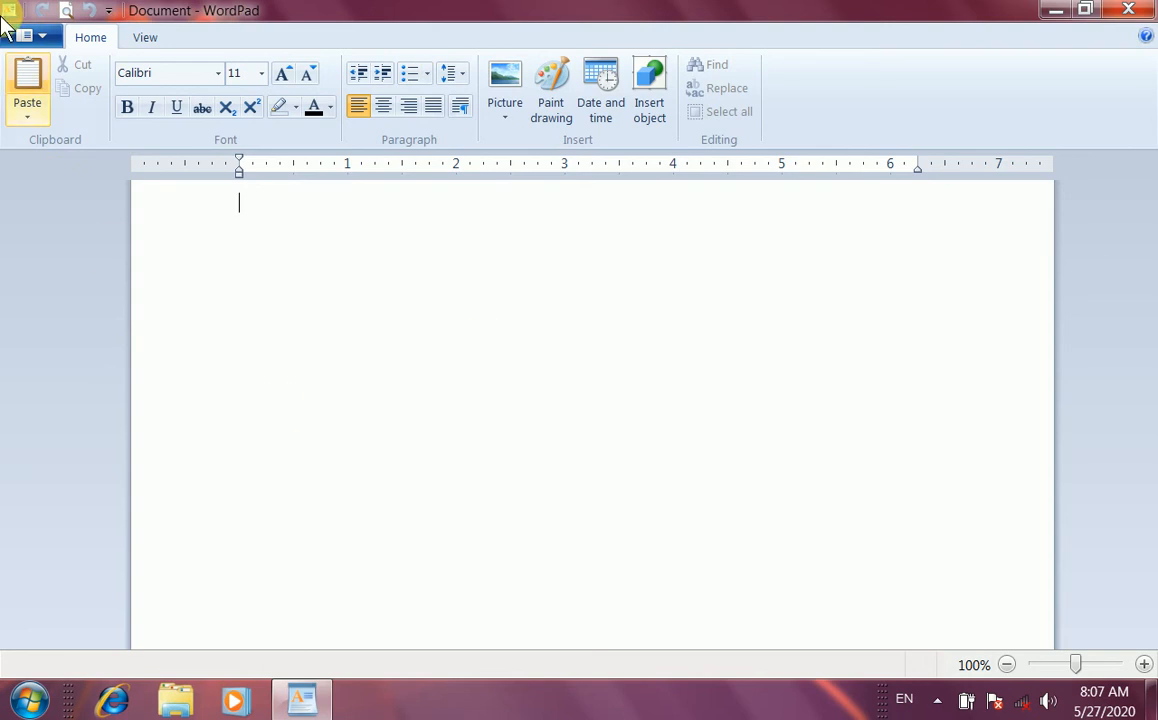
Step: Add the New command to the Quick Access Toolbar and remove it again
{"action": "left_click", "coordinate": [110, 12]}
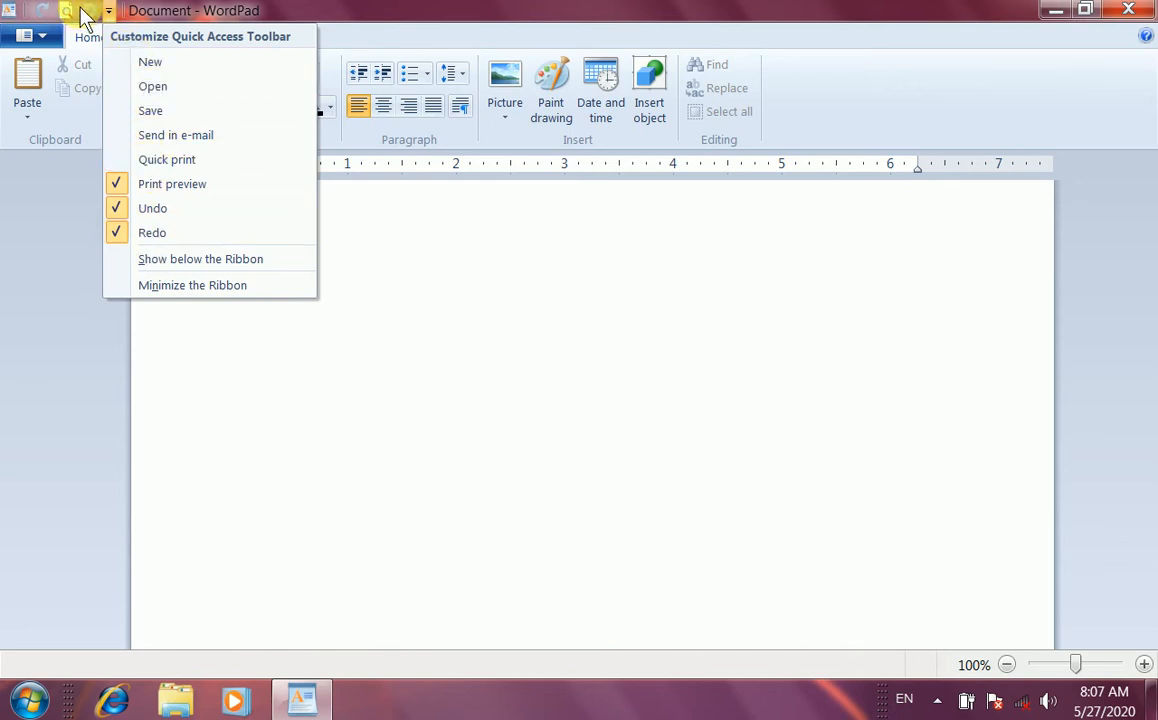
{"action": "left_click", "coordinate": [152, 64]}
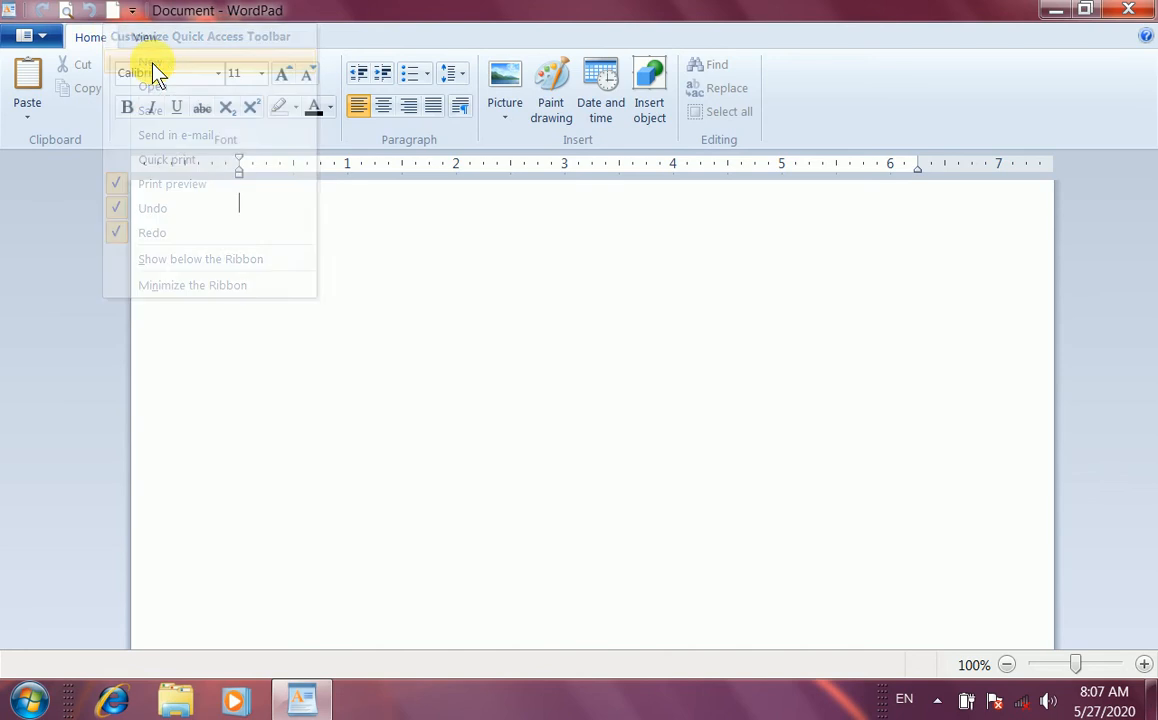
{"action": "left_click", "coordinate": [115, 15]}
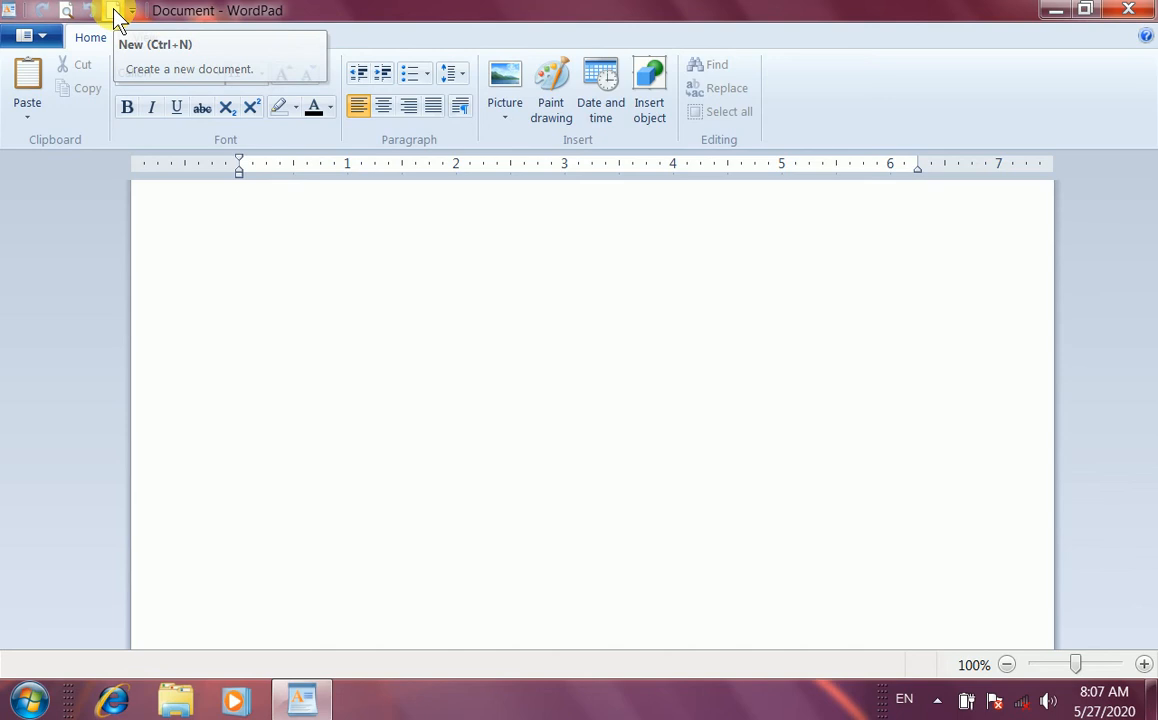
{"action": "left_click", "coordinate": [131, 11]}
{"action": "left_click", "coordinate": [160, 62]}
{"action": "left_click", "coordinate": [110, 12]}
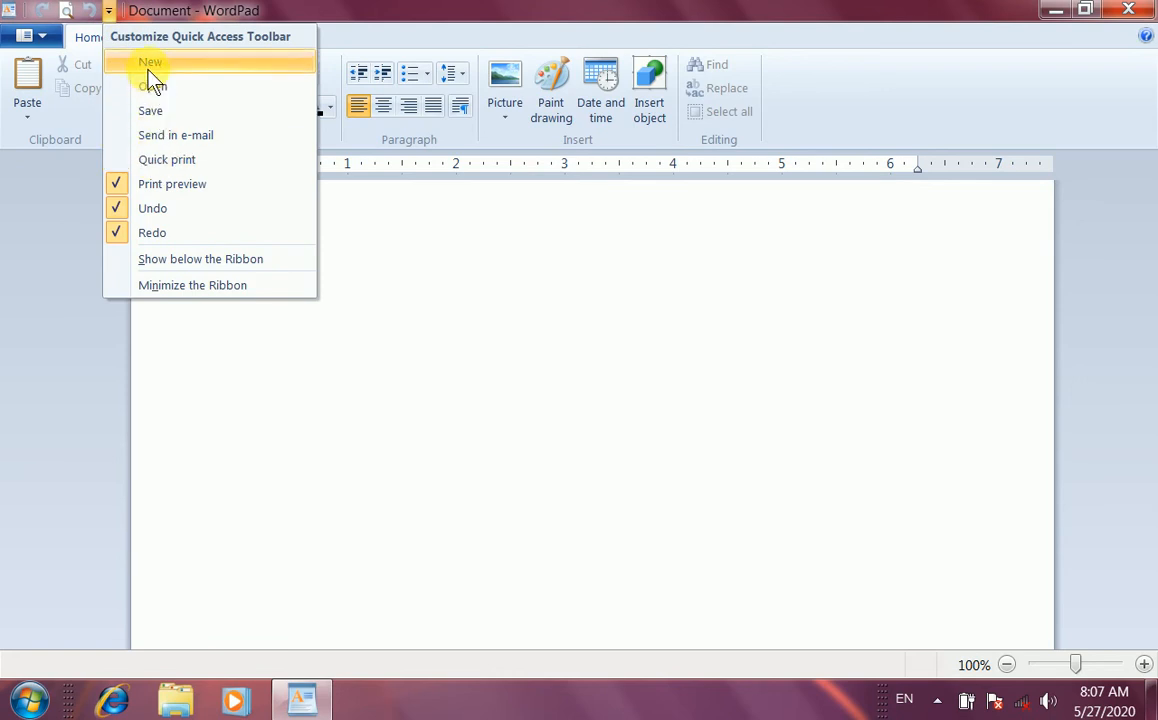
{"action": "left_click", "coordinate": [341, 455]}
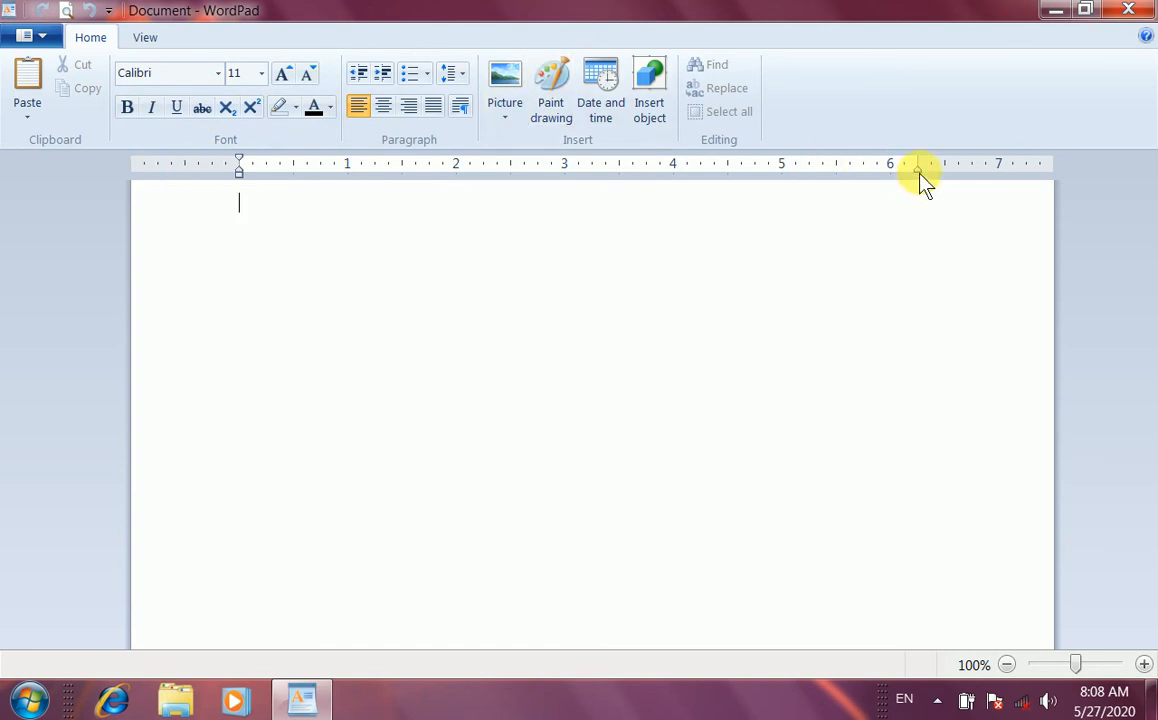
Step: Move the ruler's right indent marker slightly outward and try the zoom controls
{"action": "mouse_move", "coordinate": [915, 168]}
{"action": "left_mouse_down"}
{"action": "mouse_move", "coordinate": [902, 170]}
{"action": "mouse_move", "coordinate": [922, 170]}
{"action": "left_mouse_up"}
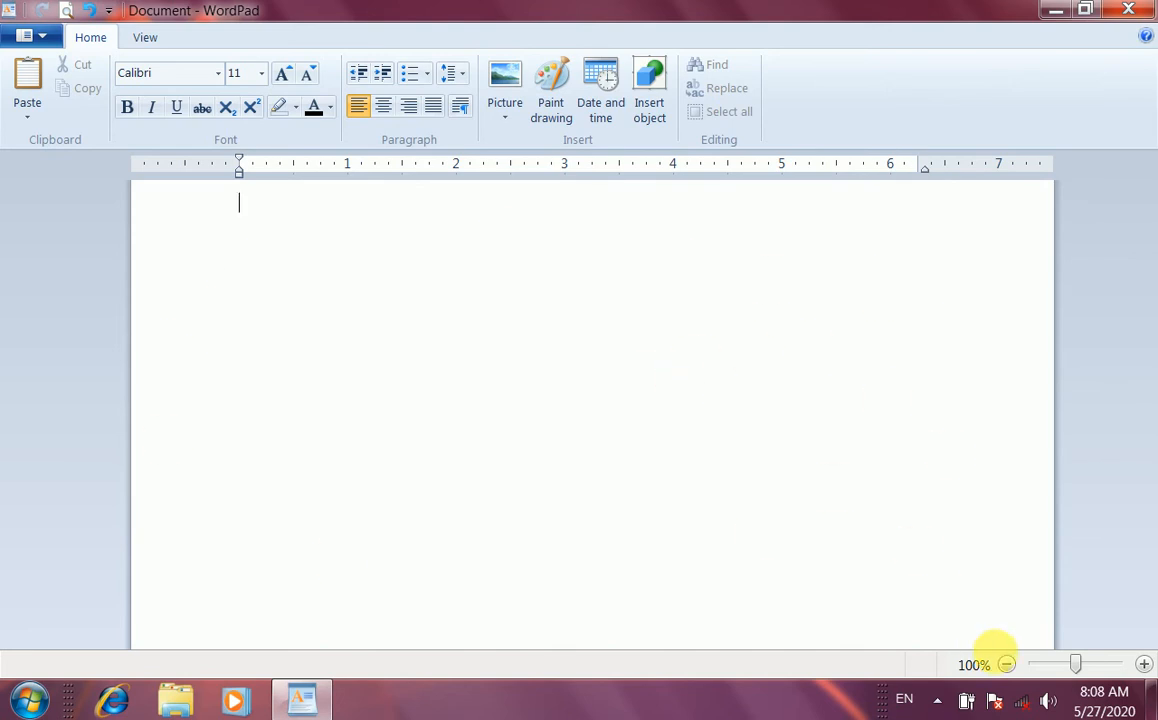
{"action": "mouse_move", "coordinate": [1076, 666]}
{"action": "left_mouse_down"}
{"action": "mouse_move", "coordinate": [1016, 665]}
{"action": "mouse_move", "coordinate": [1131, 666]}
{"action": "mouse_move", "coordinate": [1067, 669]}
{"action": "mouse_move", "coordinate": [1077, 670]}
{"action": "left_mouse_up"}
{"action": "left_click", "coordinate": [1005, 667]}
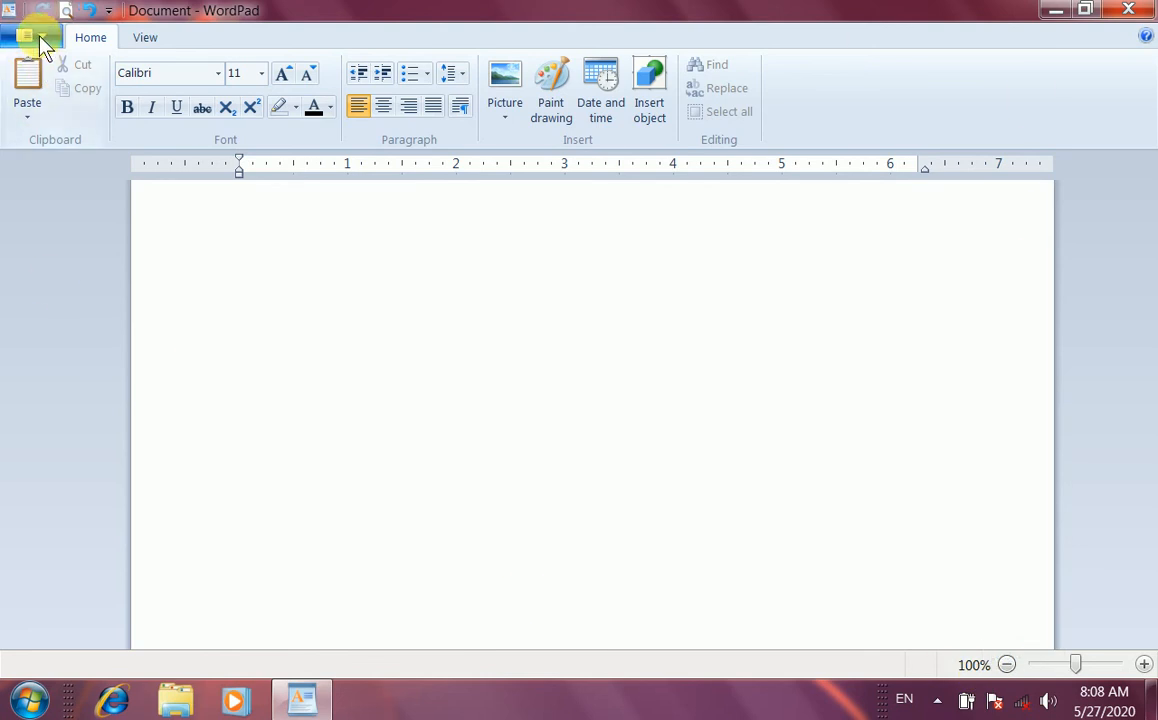
Step: Enter the filler text "nbflahbljbfjlabfalsjfbflasbfaljablj" in the blank document
{"action": "left_click", "coordinate": [40, 44]}
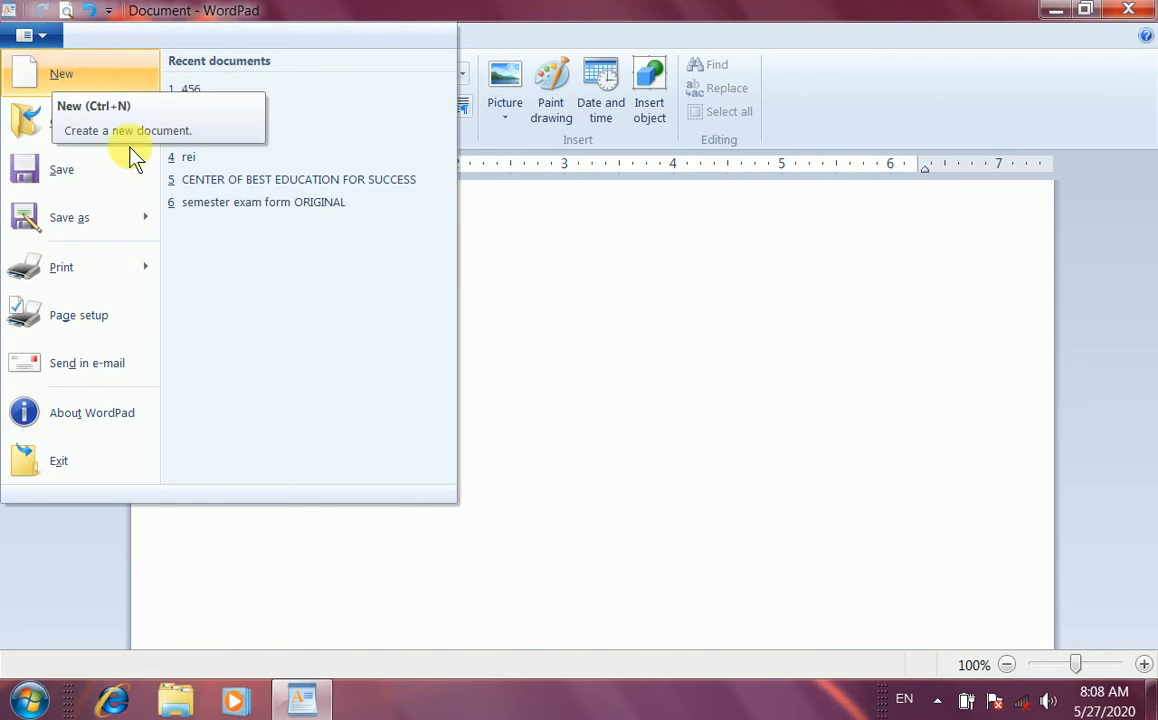
{"action": "left_click", "coordinate": [605, 332]}
{"action": "type", "text": "nbfla"}
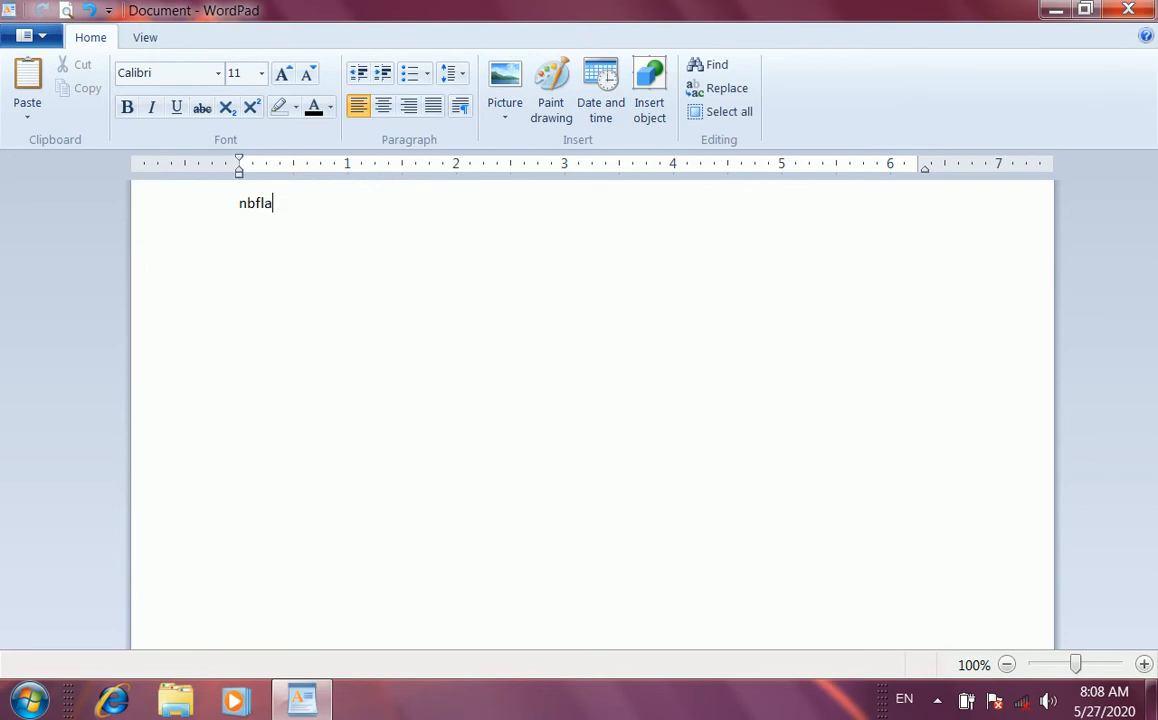
{"action": "type", "text": "hbljbfjlabfalsjfbflasbfaljablj"}
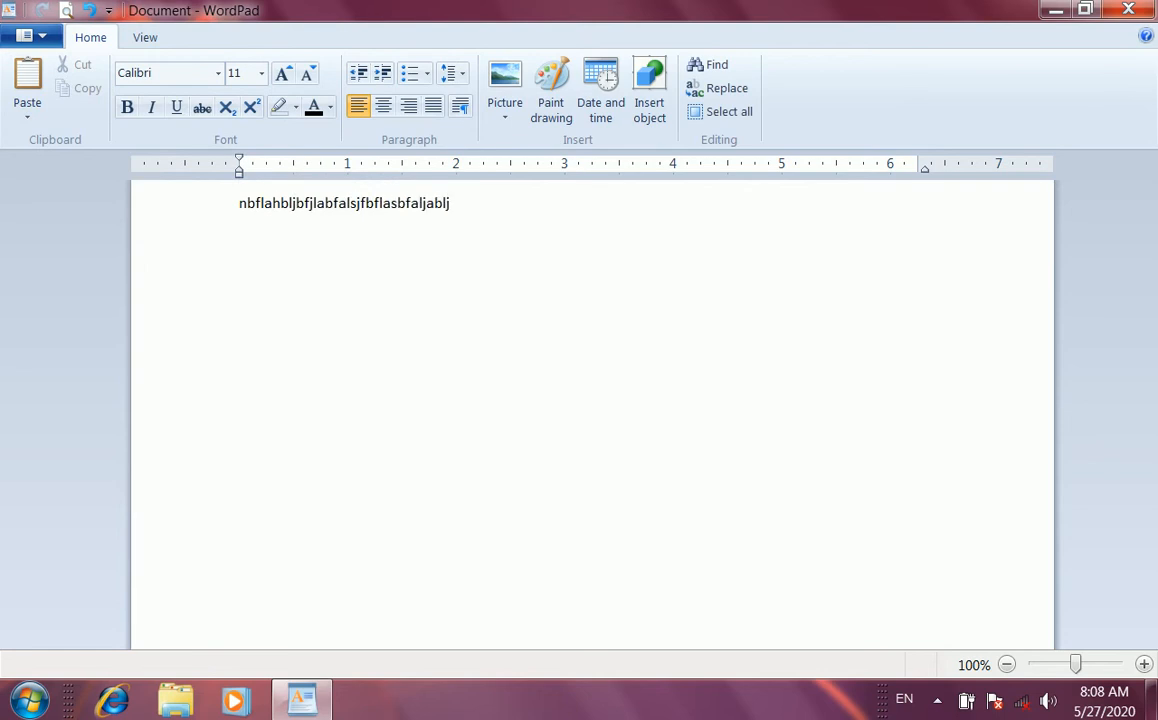
Step: Start a new document without saving the filler text
{"action": "left_click", "coordinate": [24, 36]}
{"action": "left_click", "coordinate": [62, 76]}
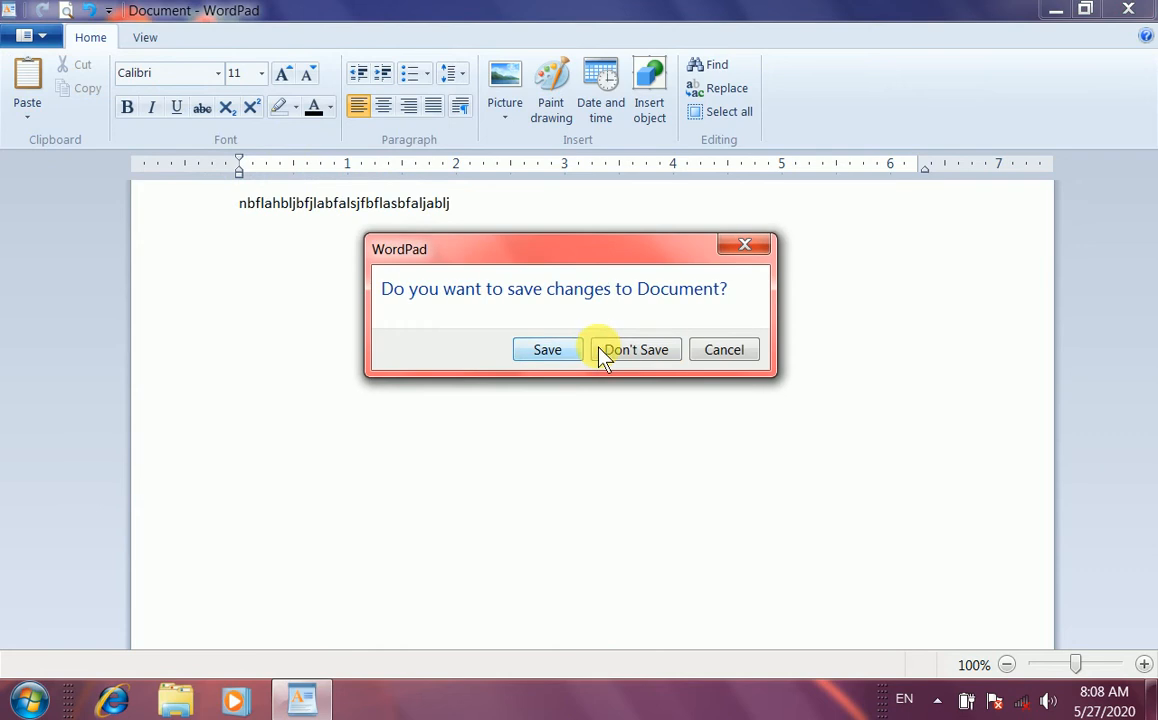
{"action": "left_click", "coordinate": [624, 352]}
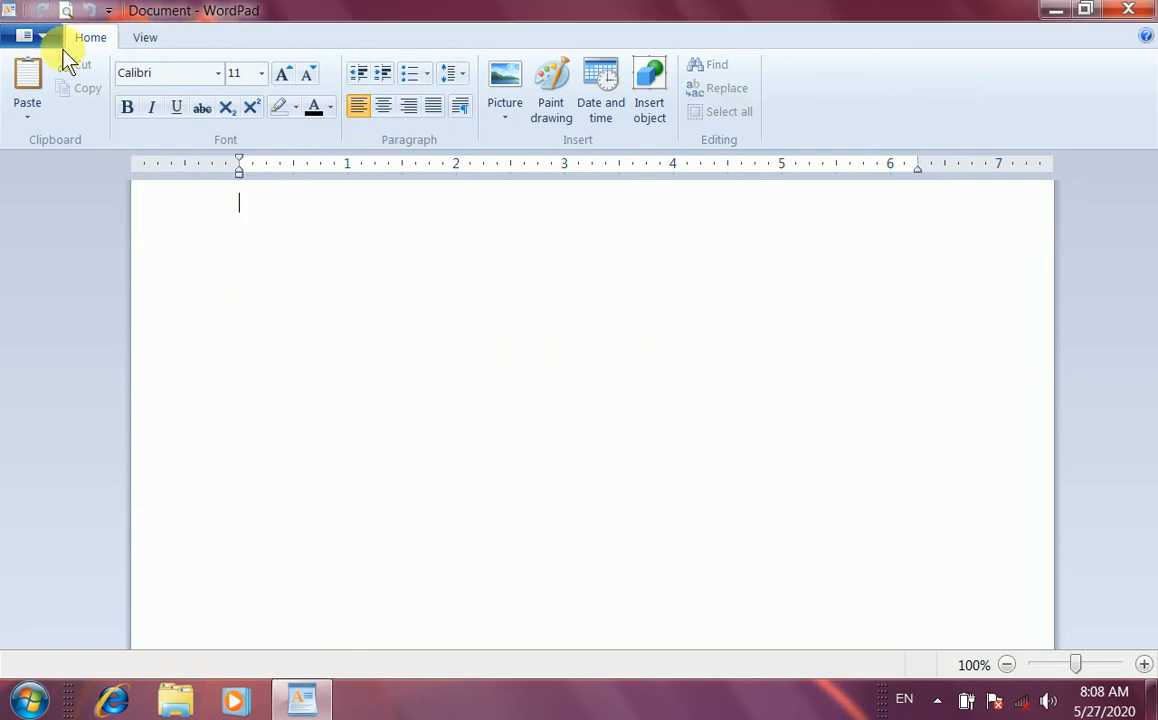
Step: Open the CENTER OF BEST EDUCATION FOR SUCCESS file from the Documents library and look through its contents
{"action": "left_click", "coordinate": [47, 43]}
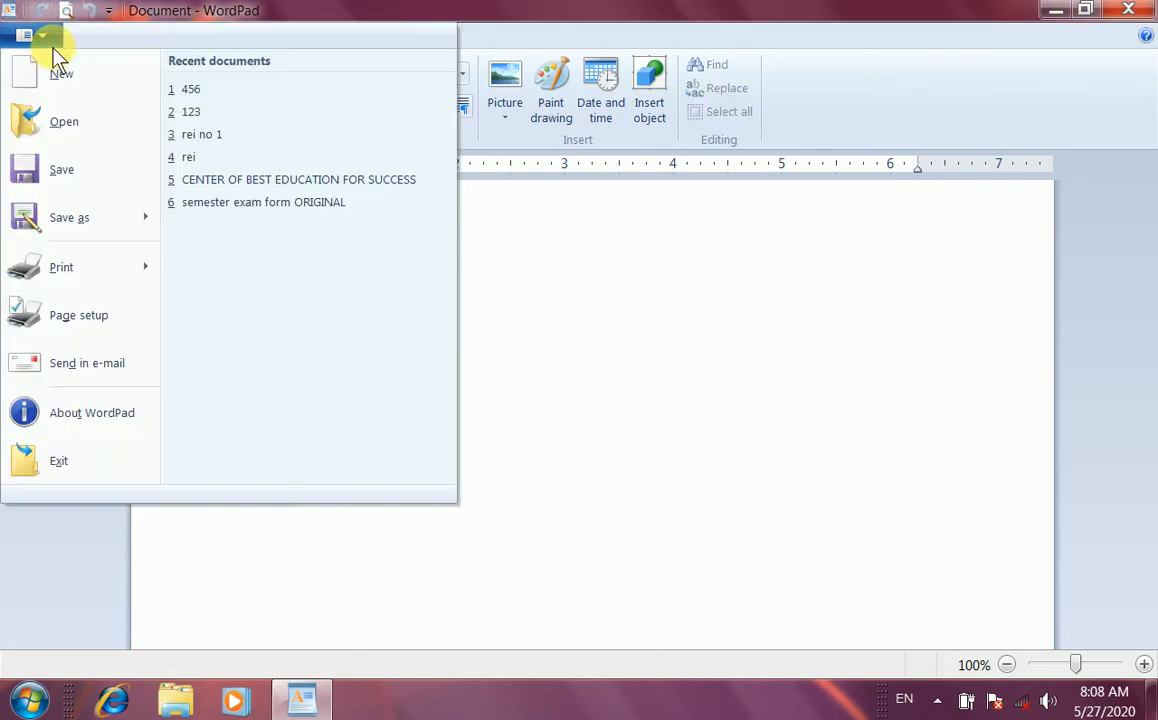
{"action": "left_click", "coordinate": [73, 122]}
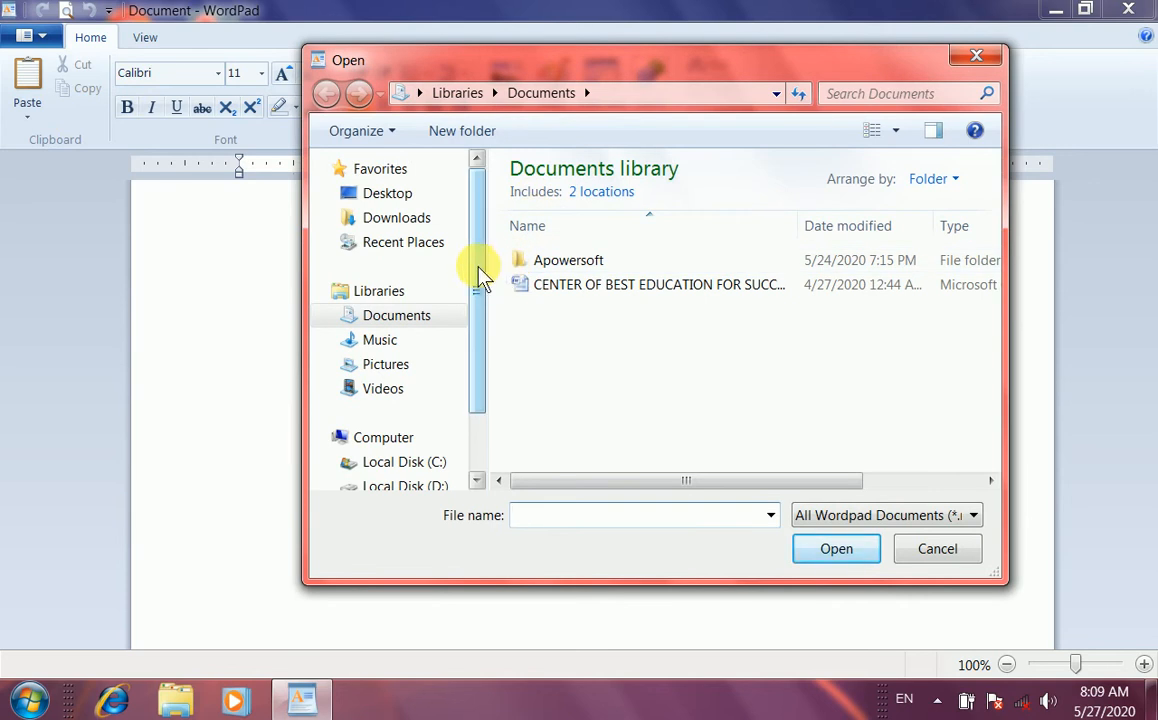
{"action": "left_click", "coordinate": [396, 318]}
{"action": "left_click", "coordinate": [391, 317]}
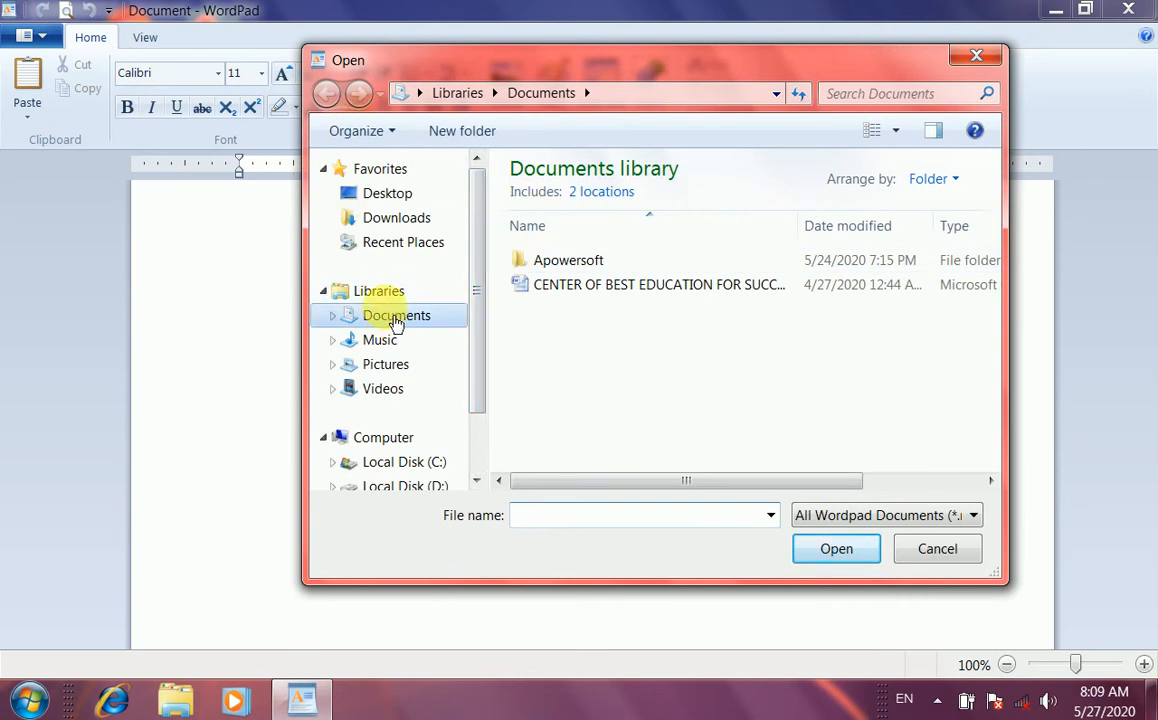
{"action": "left_click", "coordinate": [620, 288]}
{"action": "left_click", "coordinate": [827, 549]}
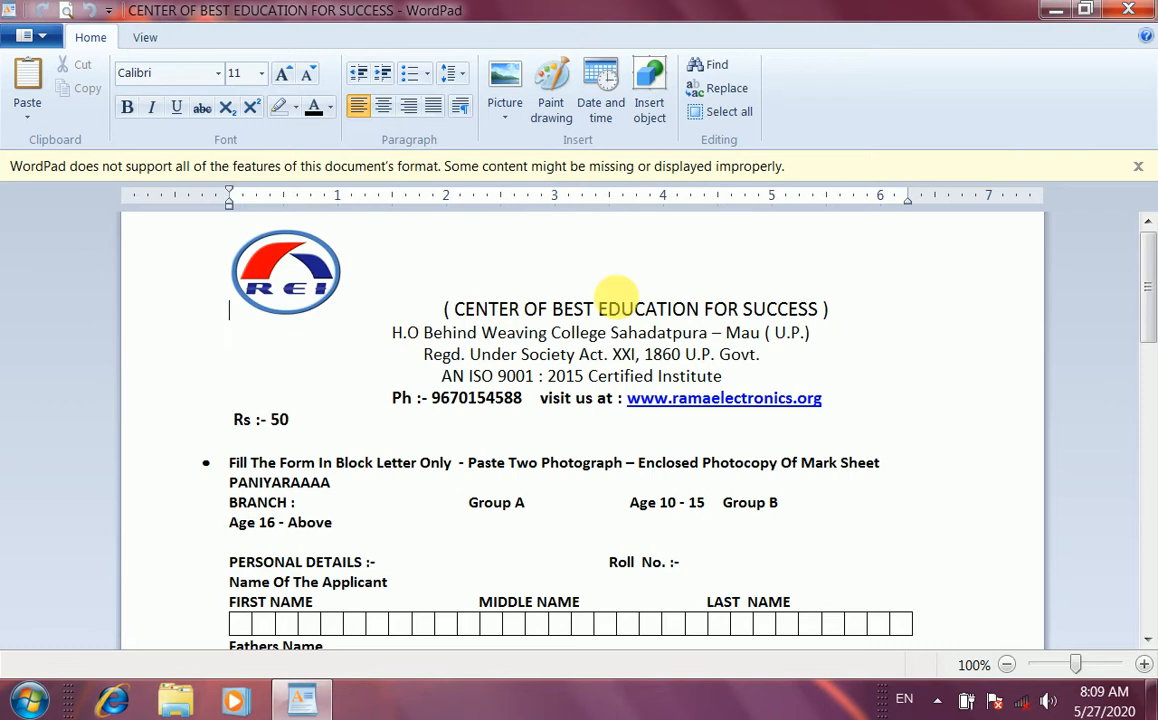
{"action": "scroll", "coordinate": [432, 390], "scroll_direction": "down", "scroll_amount": 10}
{"action": "scroll", "coordinate": [432, 390], "scroll_direction": "up", "scroll_amount": 9}
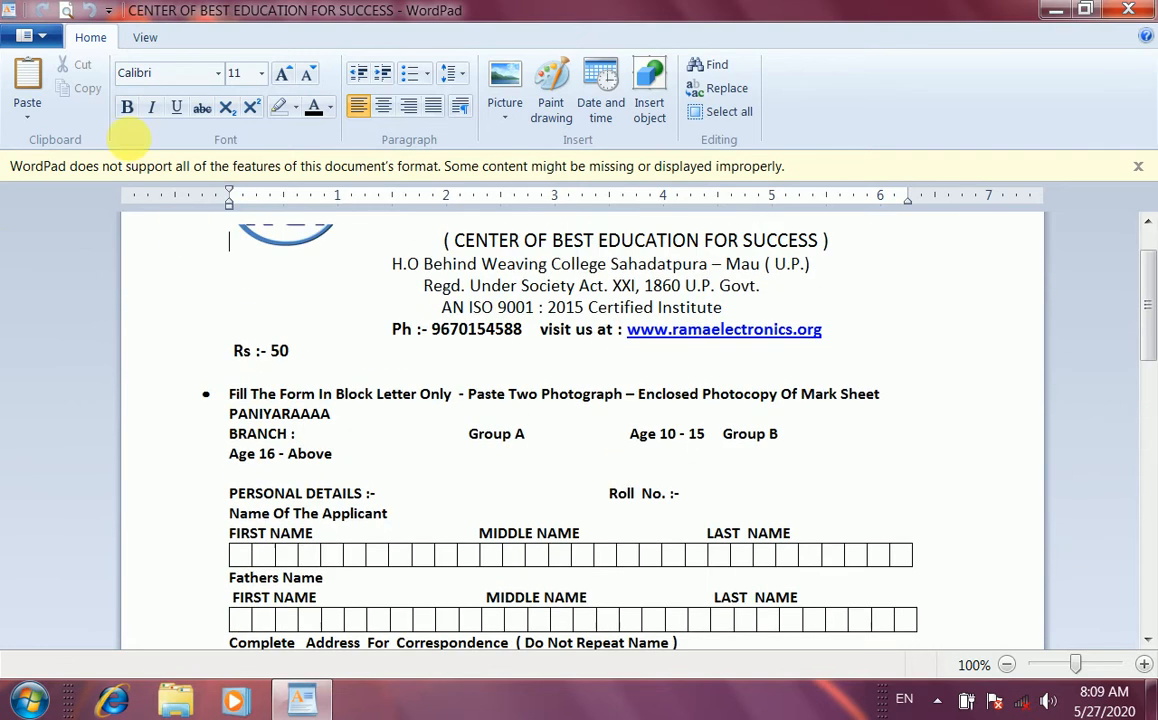
Step: Start a new blank document and enter the text "rama computer paniyara bazar maharajganj"
{"action": "left_click", "coordinate": [35, 34]}
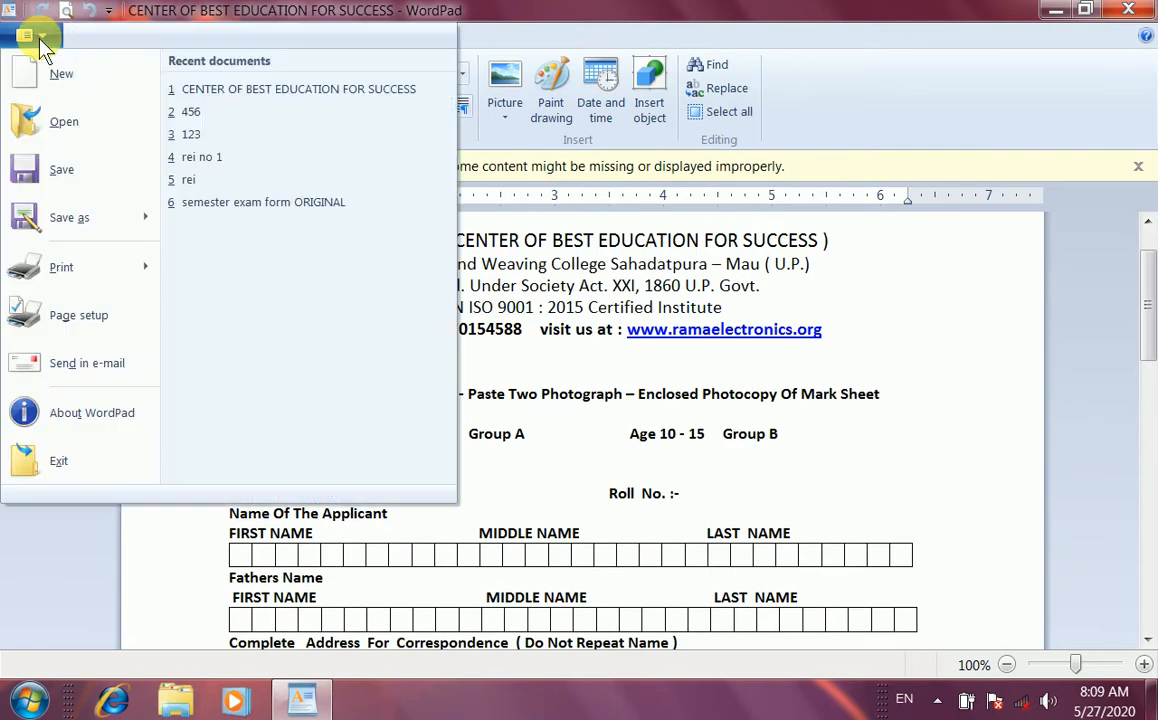
{"action": "left_click", "coordinate": [70, 85]}
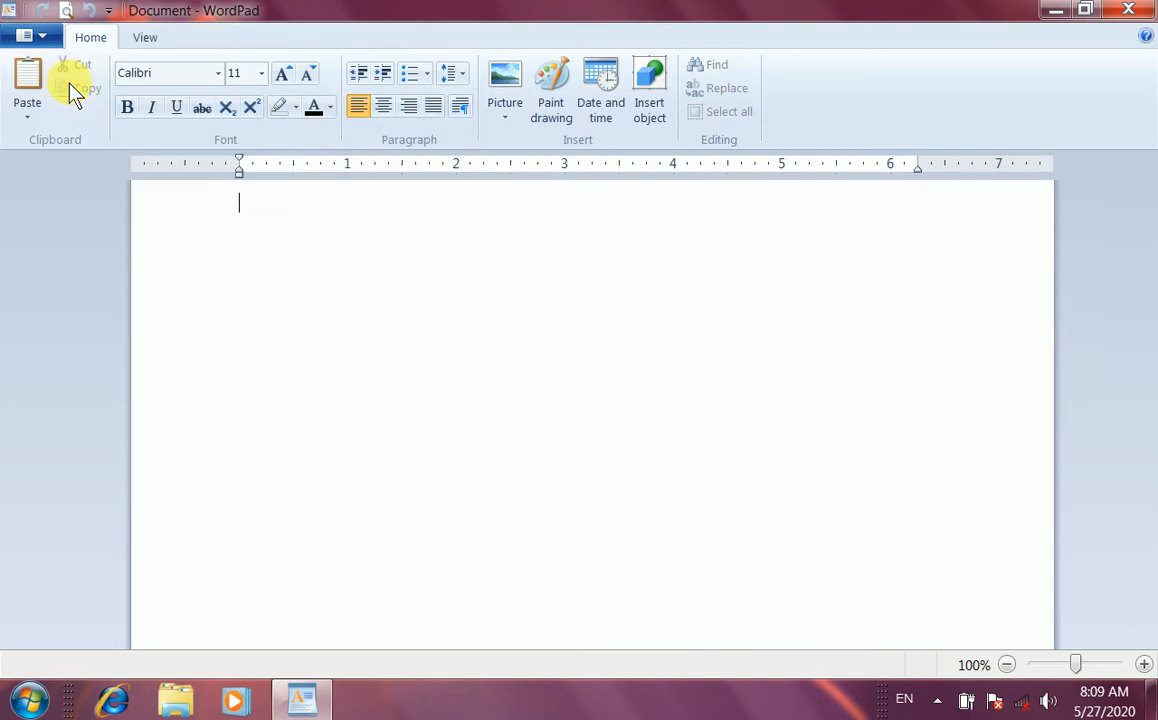
{"action": "left_click", "coordinate": [44, 33]}
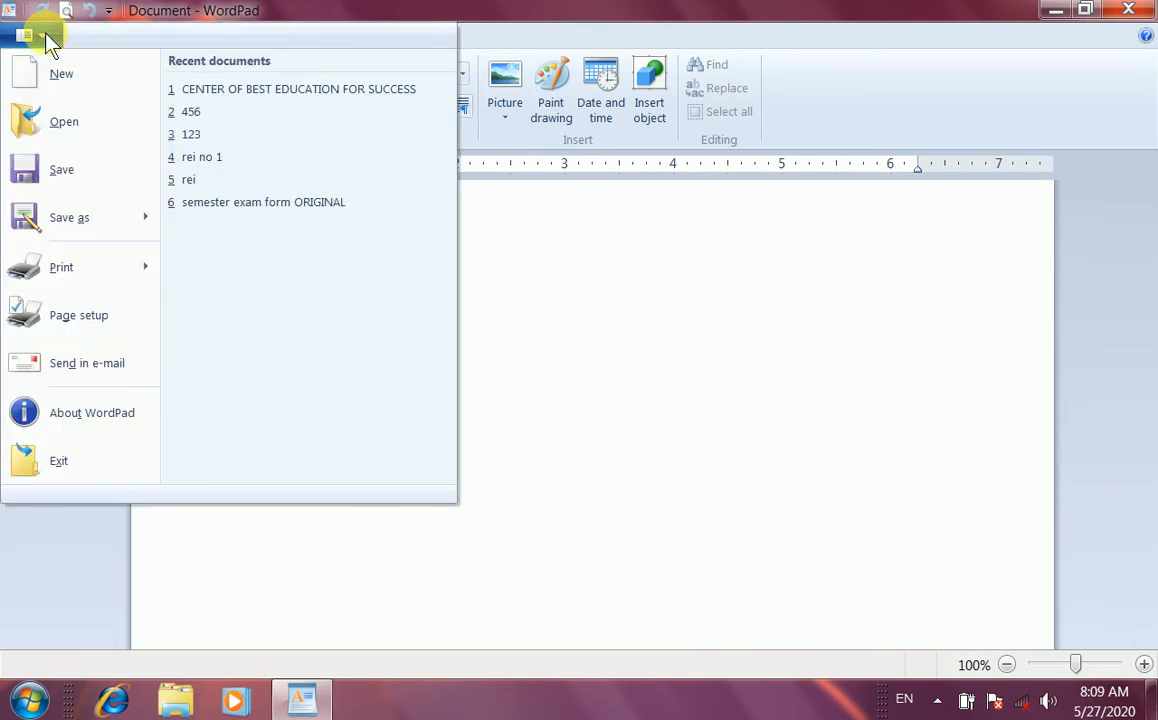
{"action": "left_click", "coordinate": [602, 289]}
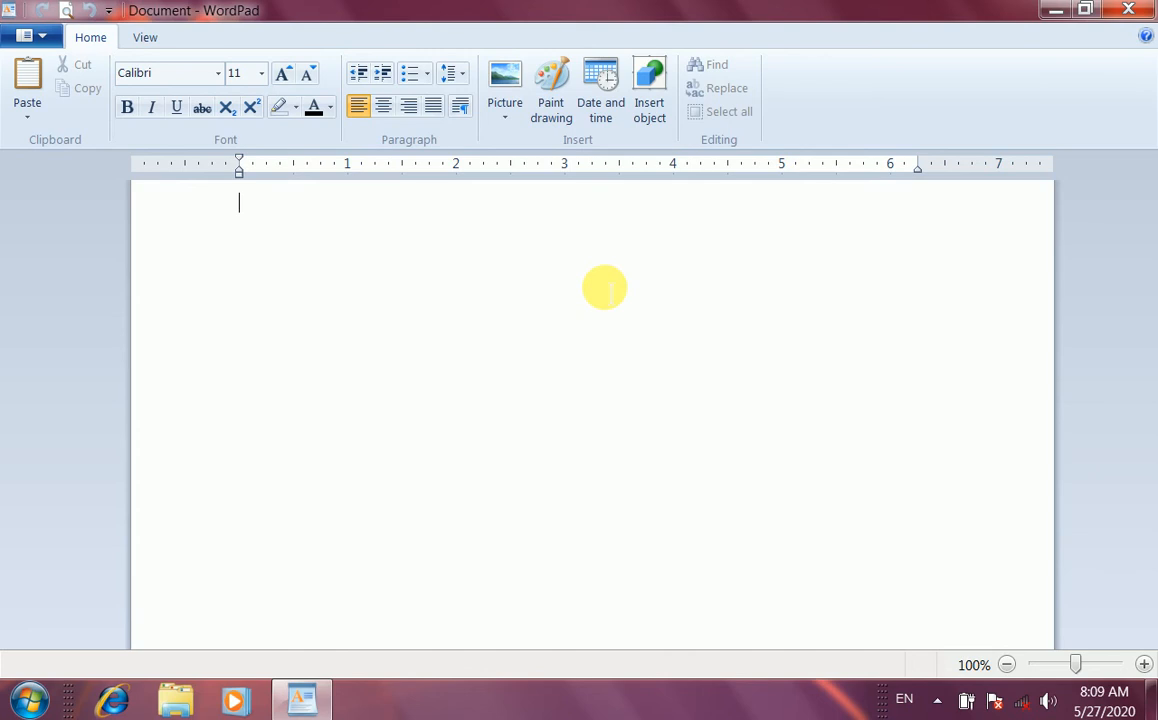
{"action": "type", "text": "ra"}
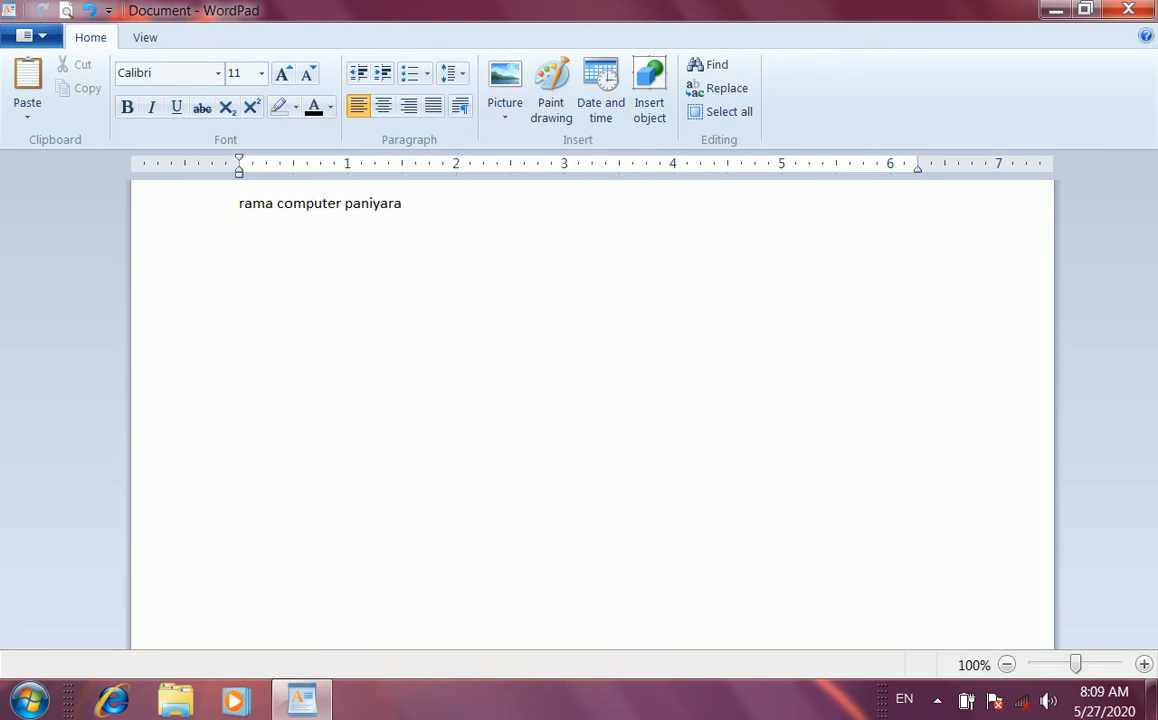
{"action": "type", "text": "maharajganj"}
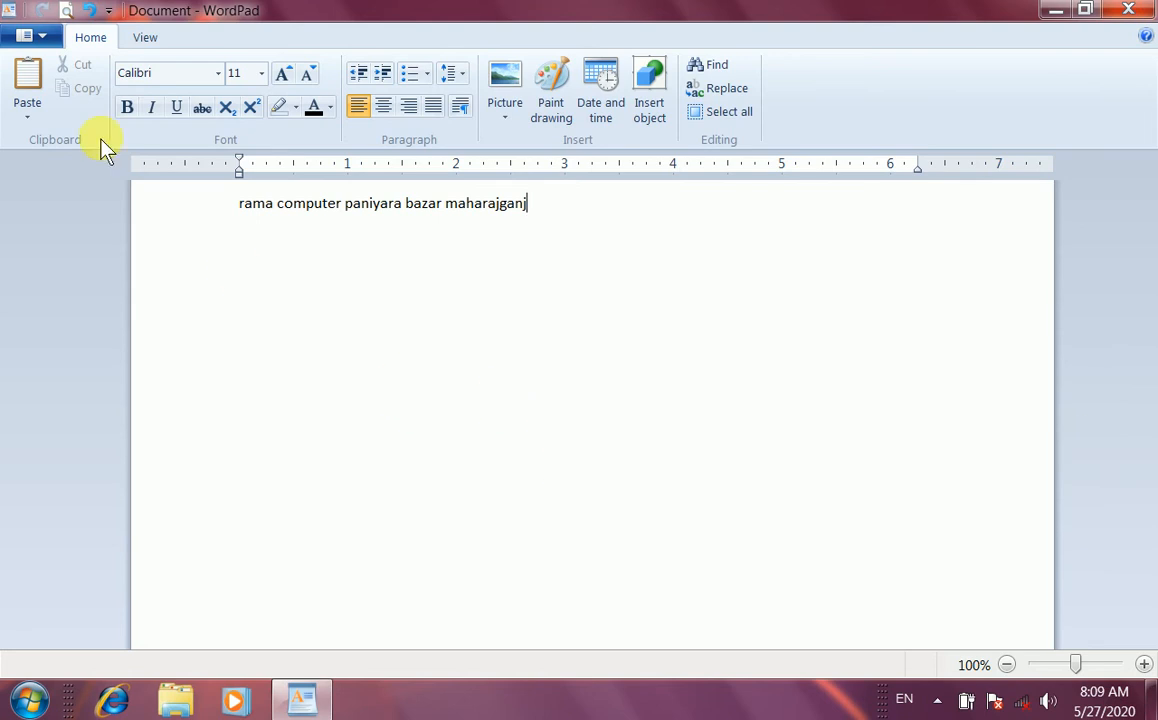
Step: Save the document to the Desktop with the file name 123
{"action": "left_click", "coordinate": [33, 37]}
{"action": "left_click", "coordinate": [76, 172]}
{"action": "left_click_drag", "start_coordinate": [478, 58], "coordinate": [512, 62]}
{"action": "left_click", "coordinate": [593, 471]}
{"action": "key", "text": "BackSpace"}
{"action": "key", "text": "BackSpace"}
{"action": "key", "text": "BackSpace"}
{"action": "key", "text": "BackSpace"}
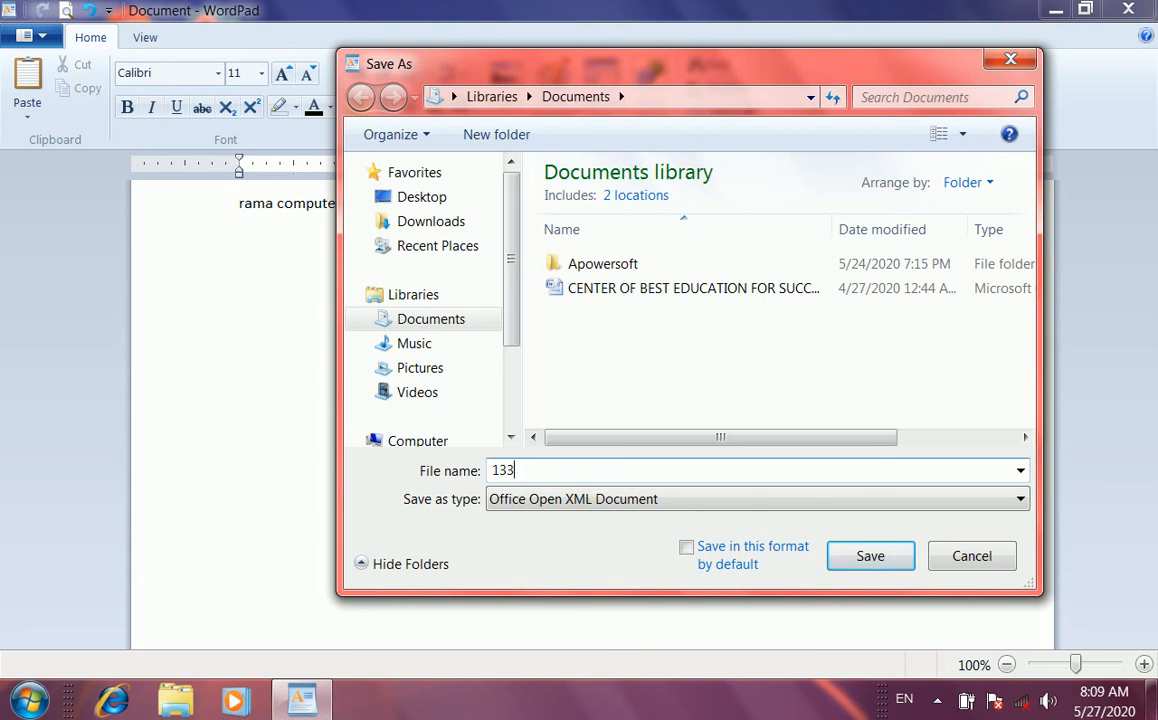
{"action": "key", "text": "BackSpace"}
{"action": "key", "text": "BackSpace"}
{"action": "type", "text": "23"}
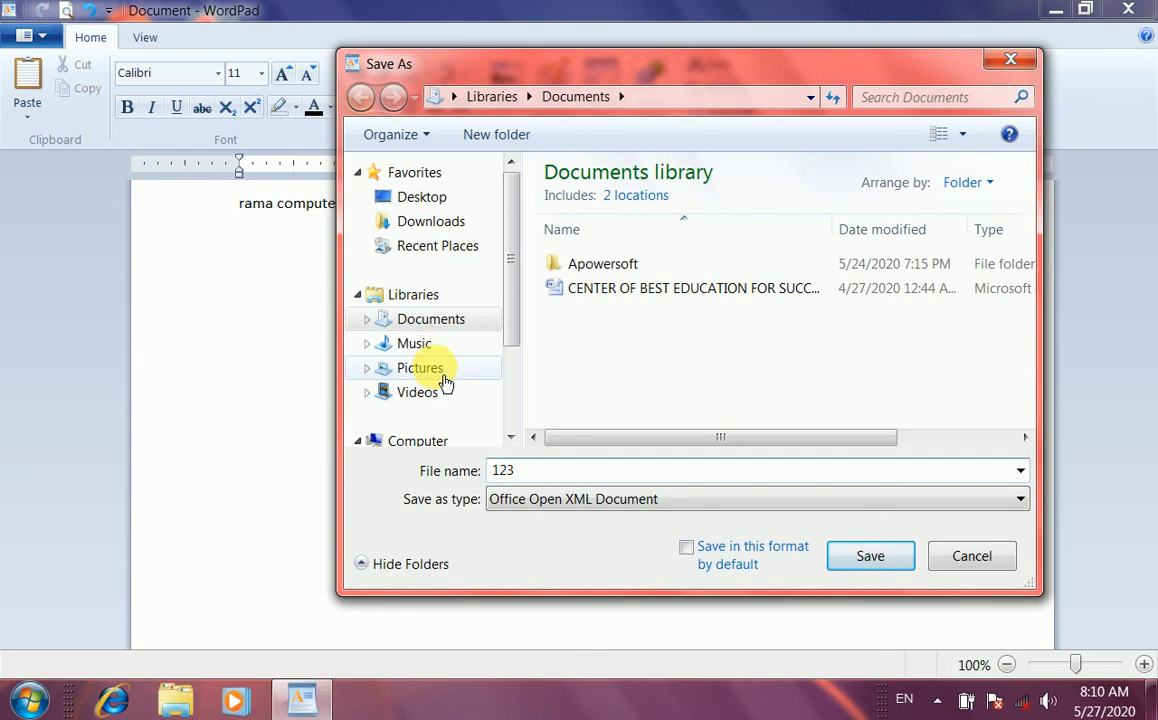
{"action": "left_click", "coordinate": [428, 199]}
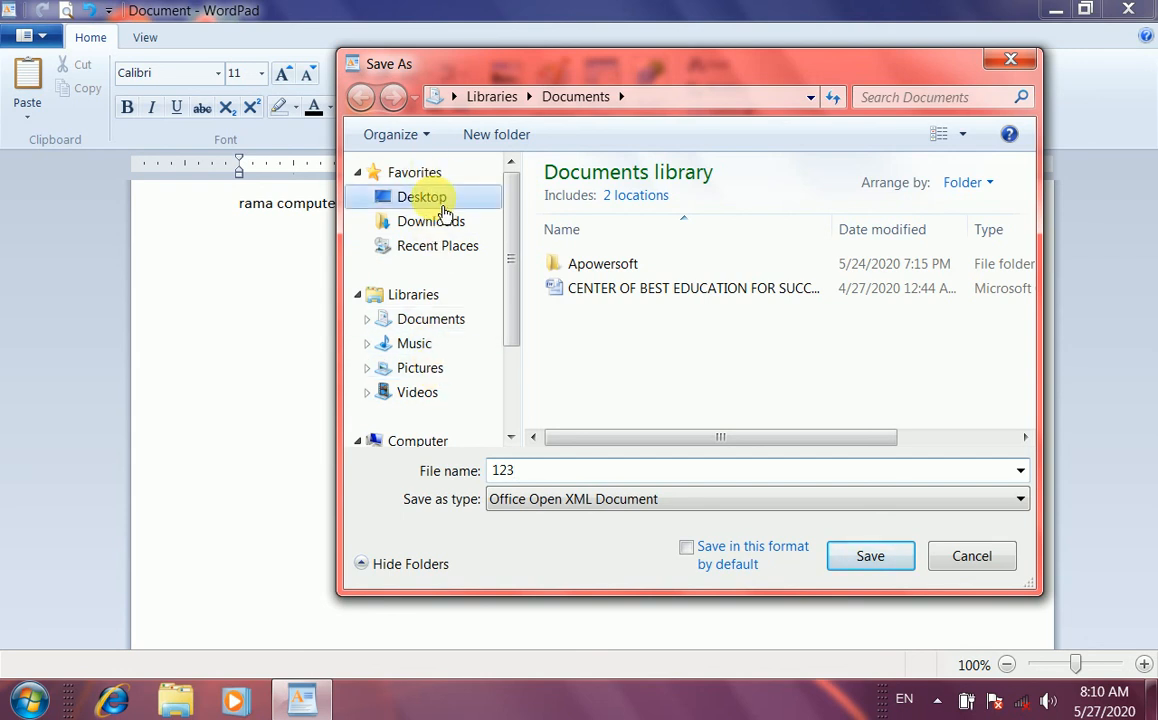
{"action": "left_click", "coordinate": [855, 563]}
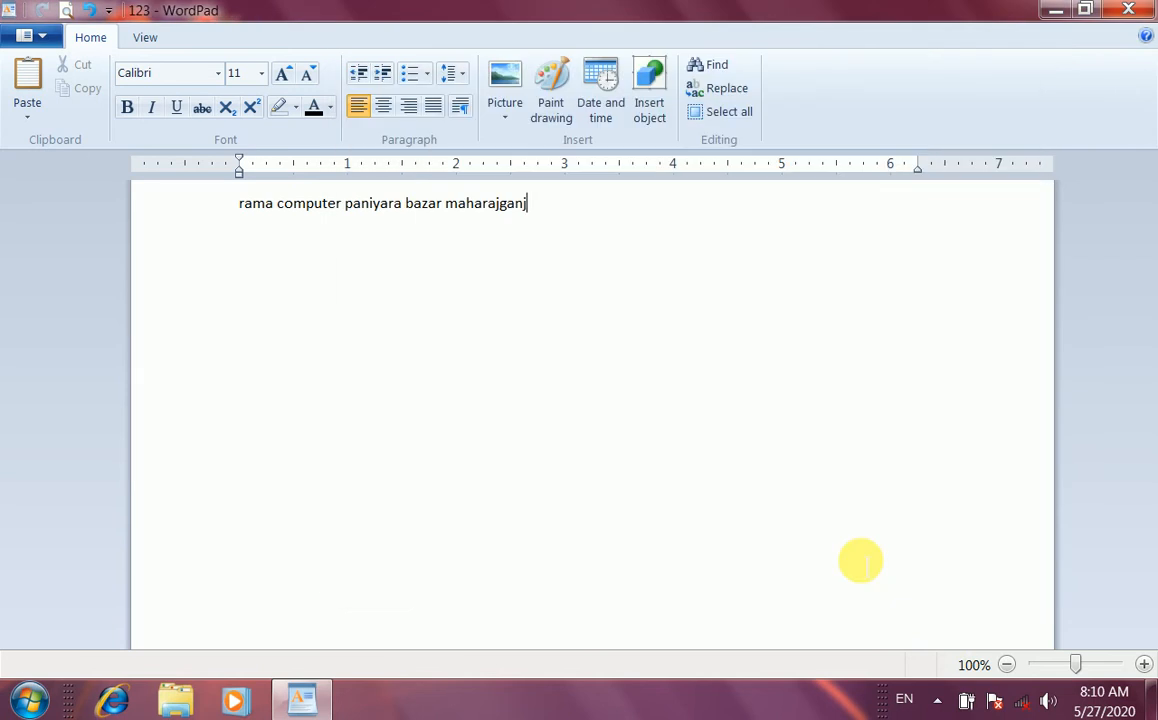
Step: Minimize the document window to check the desktop for the saved 123 file, and restore the window
{"action": "left_click", "coordinate": [1054, 12]}
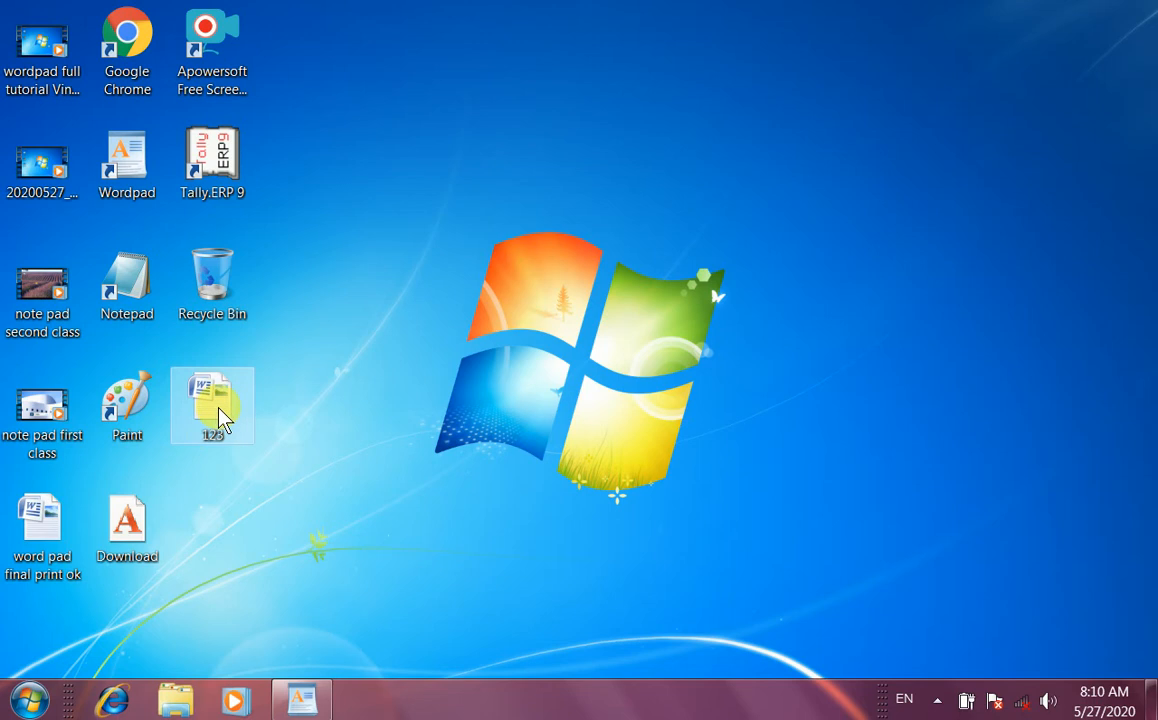
{"action": "left_click", "coordinate": [302, 703]}
Step: Add "up india" to the end of the line "rama computer paniyara bazar maharajganj"
{"action": "left_click", "coordinate": [27, 38]}
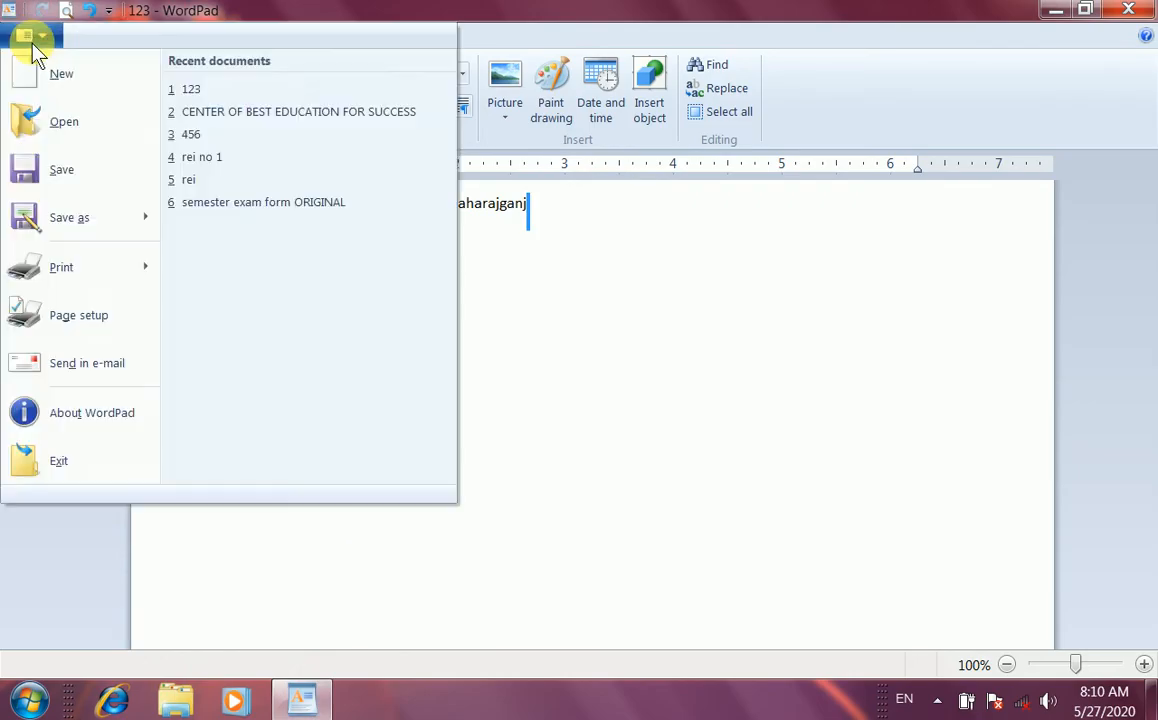
{"action": "mouse_move", "coordinate": [67, 235]}
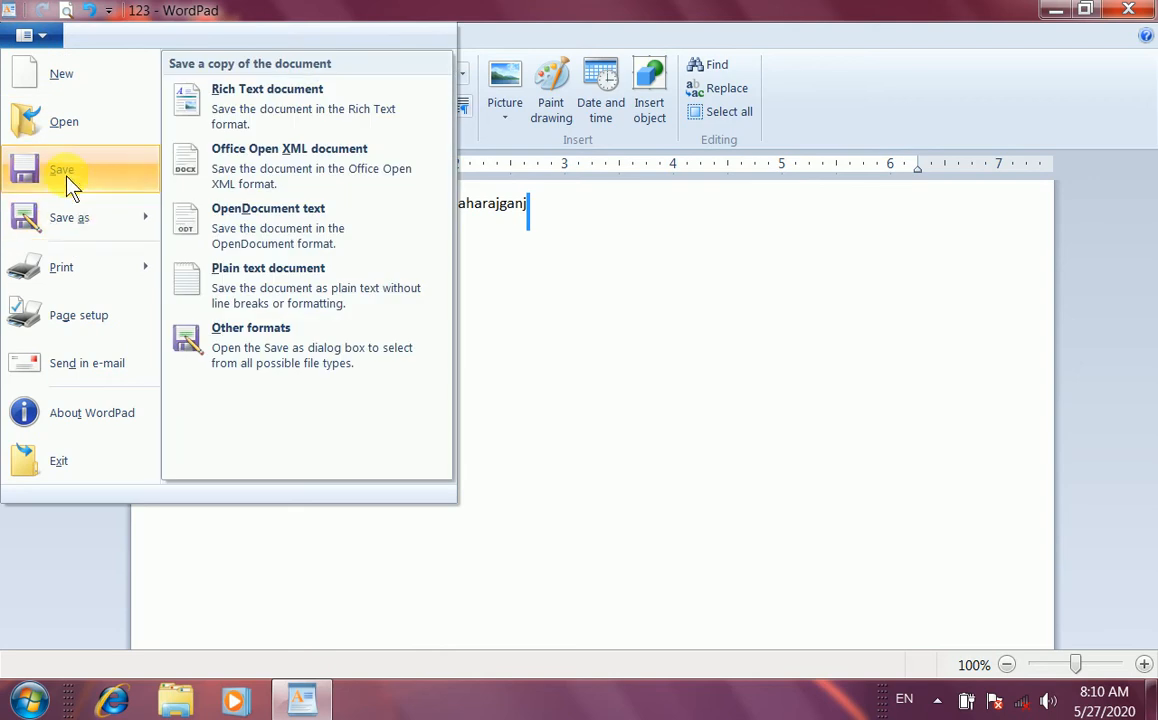
{"action": "left_click", "coordinate": [592, 240]}
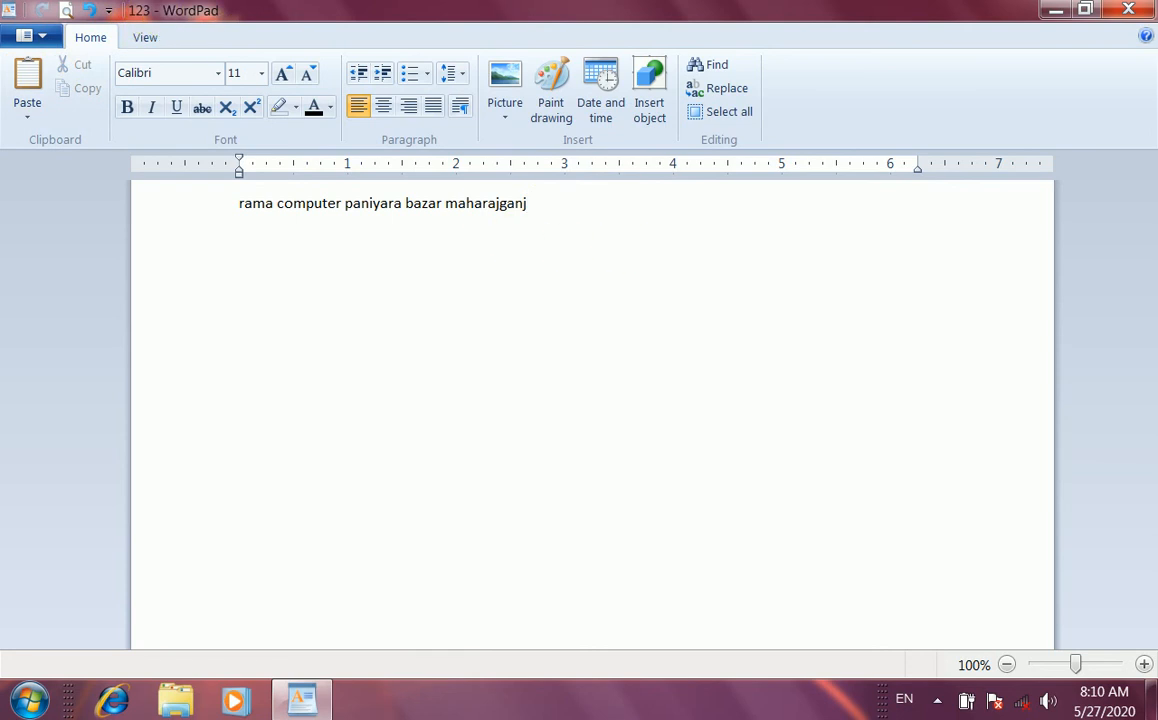
{"action": "type", "text": "p india"}
Step: Save a copy of the document to the Documents library with the file name 456
{"action": "left_click", "coordinate": [21, 41]}
{"action": "left_click", "coordinate": [53, 216]}
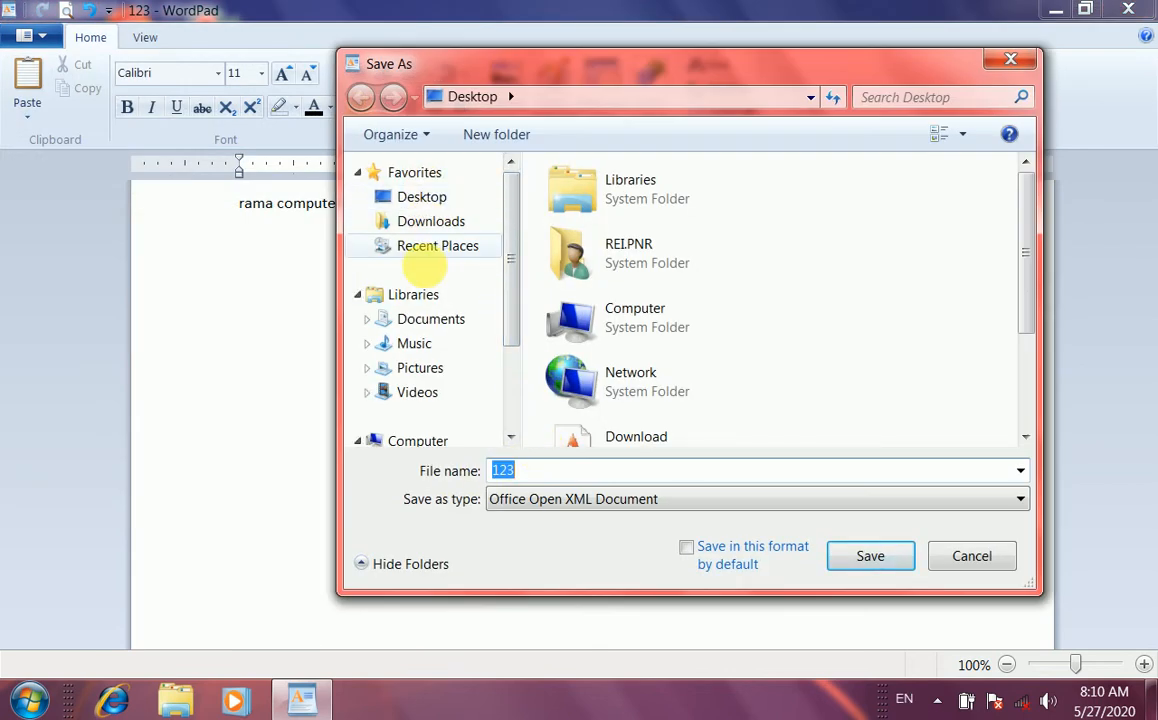
{"action": "left_click", "coordinate": [542, 473]}
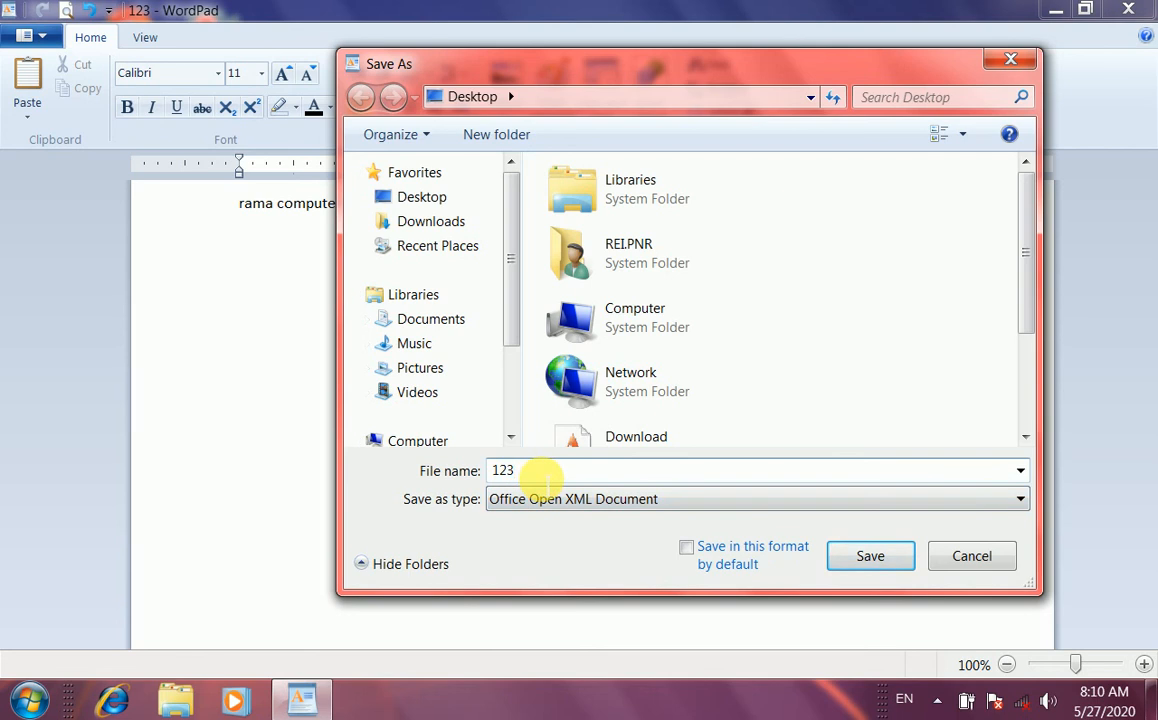
{"action": "key", "text": "BackSpace"}
{"action": "key", "text": "BackSpace"}
{"action": "type", "text": "456"}
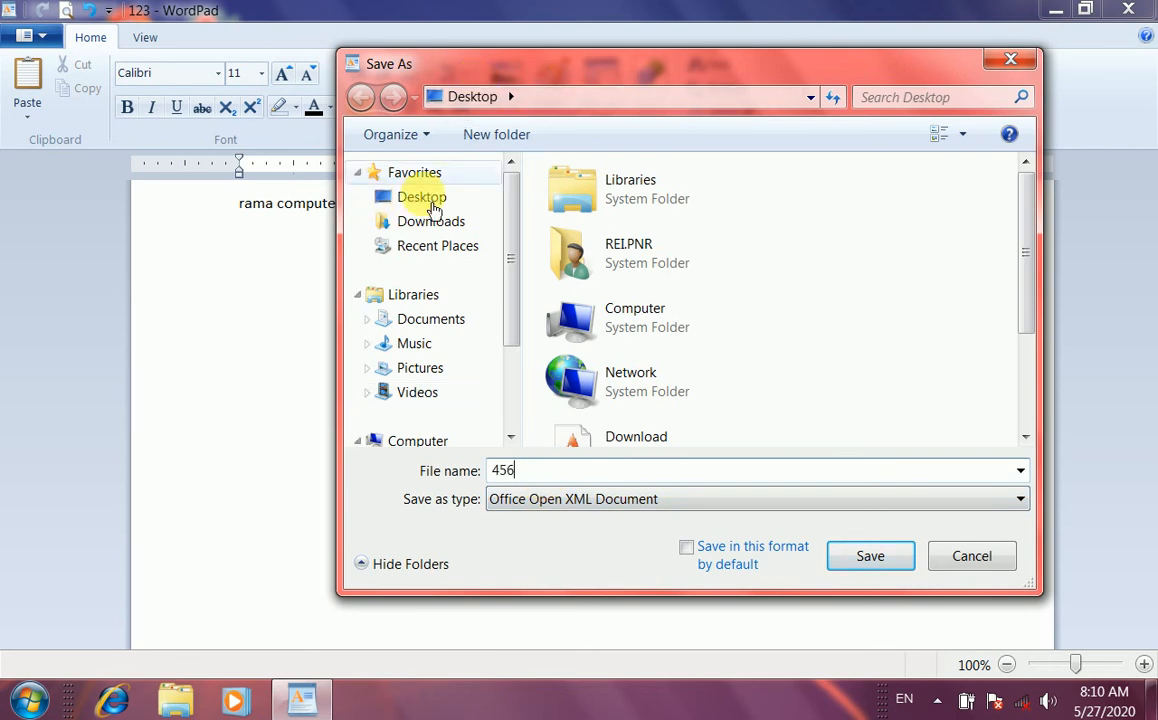
{"action": "left_click", "coordinate": [424, 326]}
{"action": "left_click", "coordinate": [872, 560]}
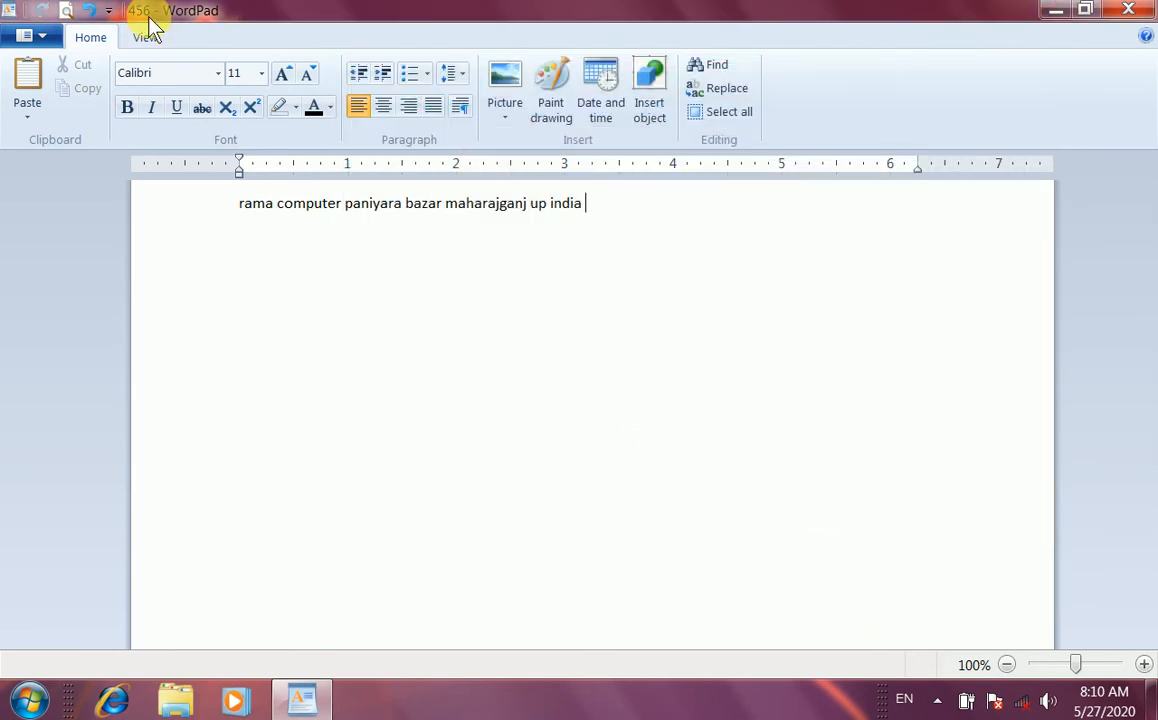
Step: Check the Documents library for the saved 456 file, close the library, and return to the document
{"action": "double_click", "coordinate": [982, 15]}
{"action": "key", "text": "super"}
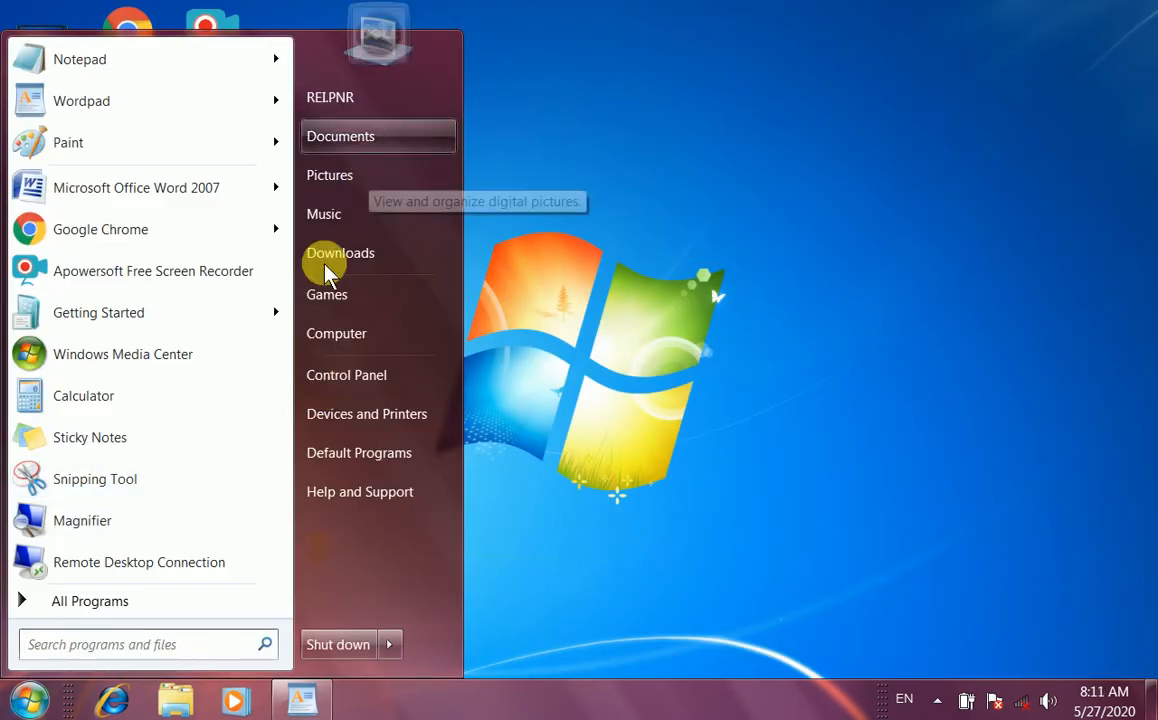
{"action": "left_click", "coordinate": [372, 145]}
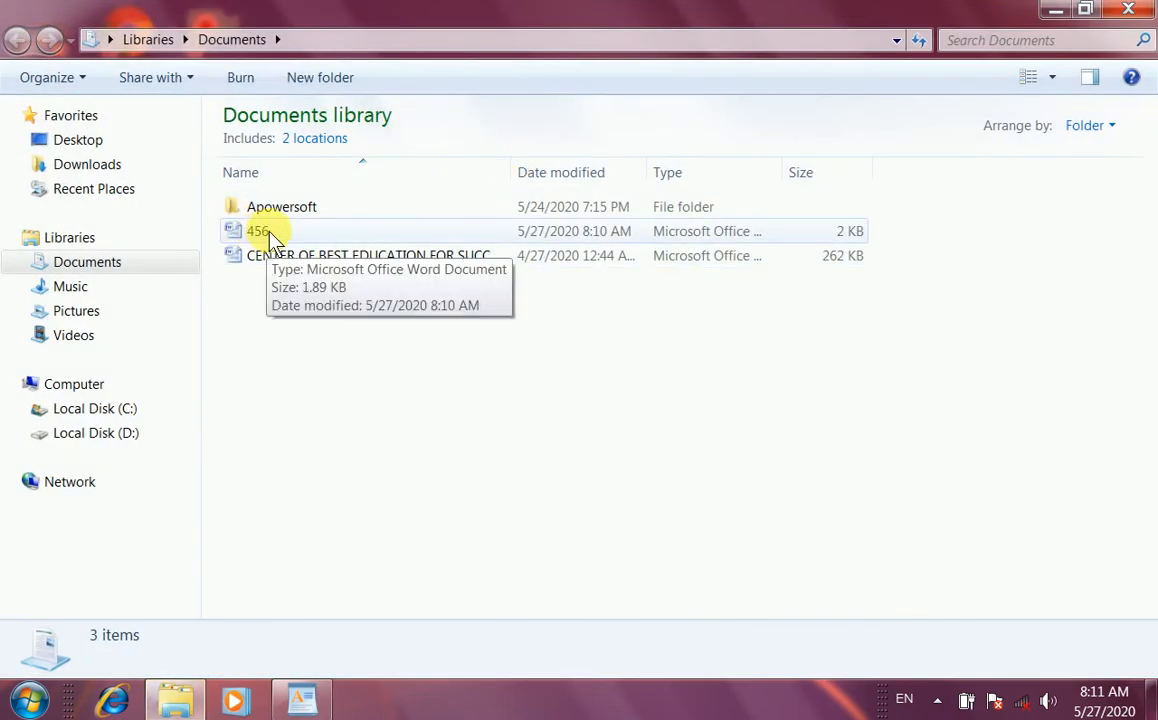
{"action": "left_click", "coordinate": [1128, 9]}
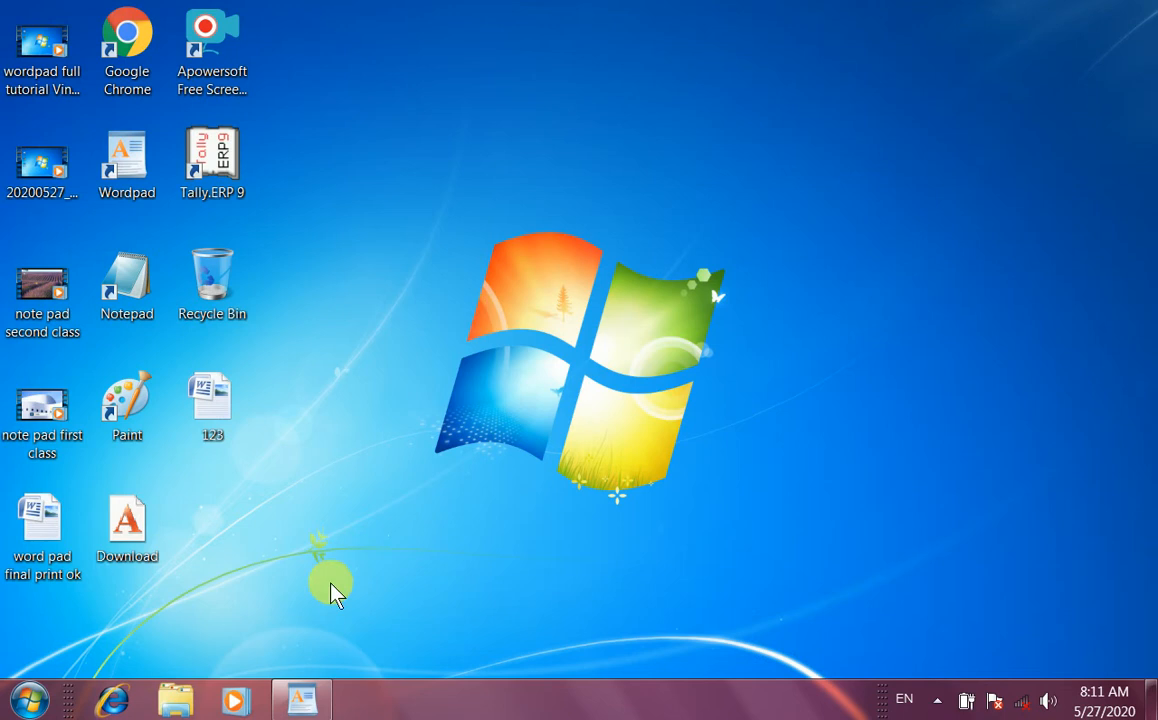
{"action": "left_click", "coordinate": [310, 697]}
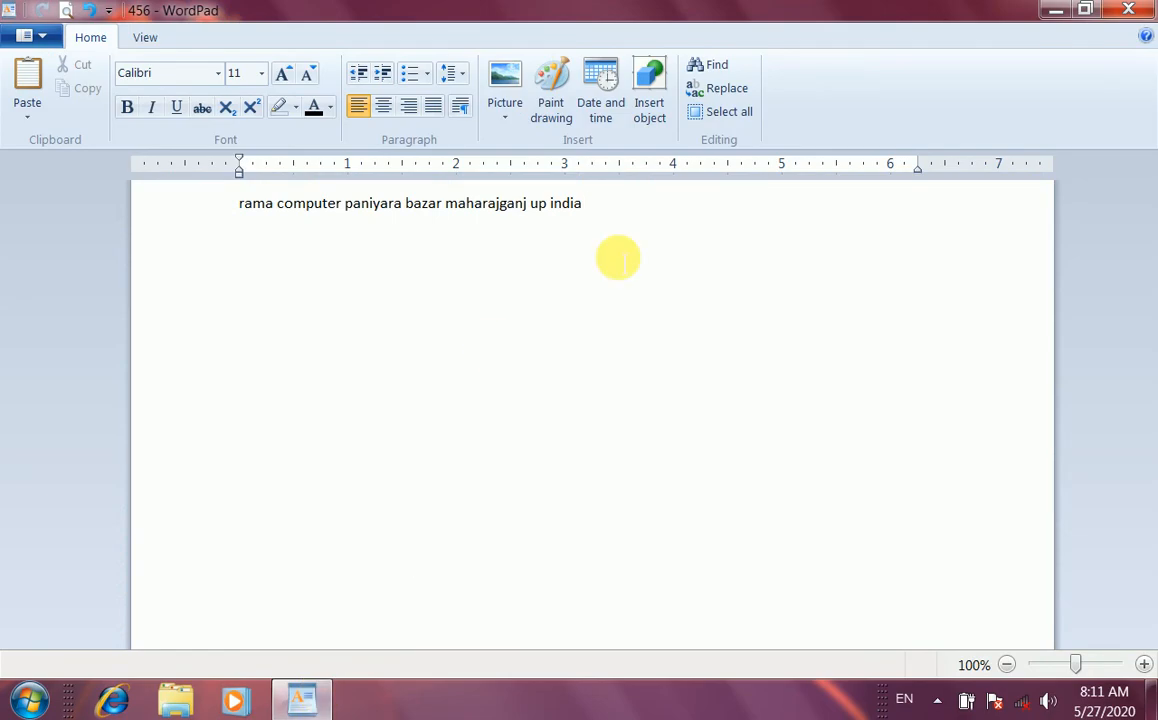
{"action": "left_click", "coordinate": [24, 34]}
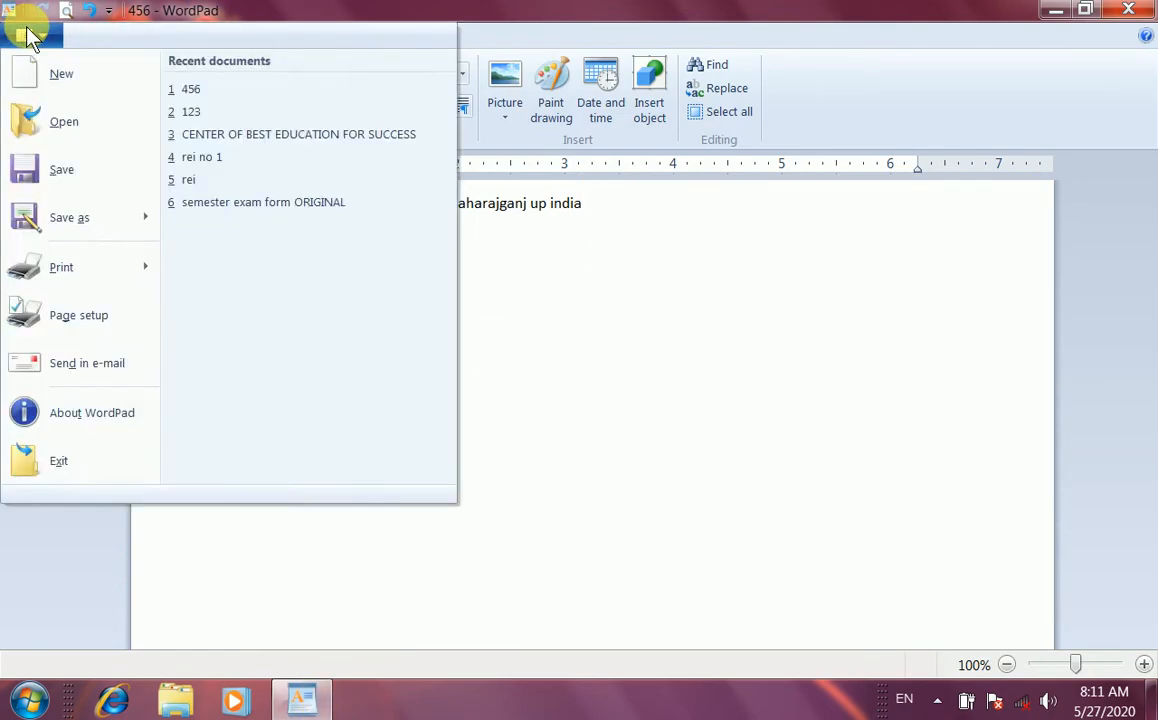
{"action": "left_click", "coordinate": [748, 340]}
{"action": "key", "text": "ctrl+a"}
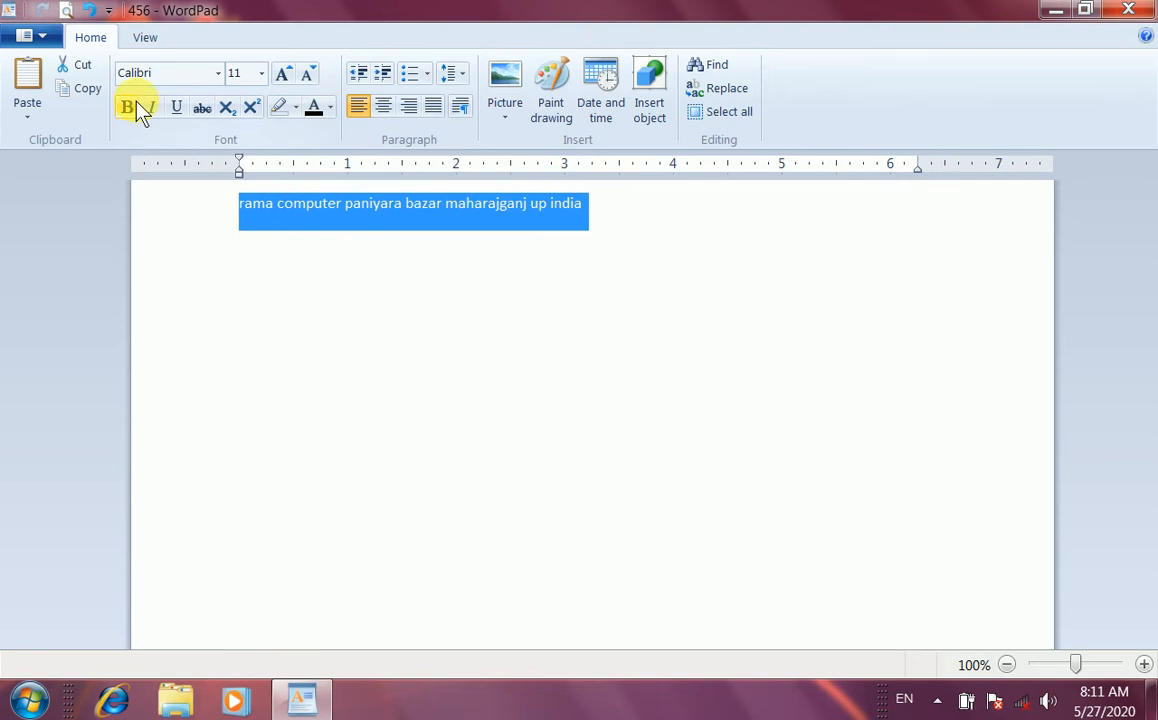
{"action": "left_click", "coordinate": [291, 358]}
Step: Set the number of copies to 5 in the print settings, and close them without printing
{"action": "left_click", "coordinate": [30, 33]}
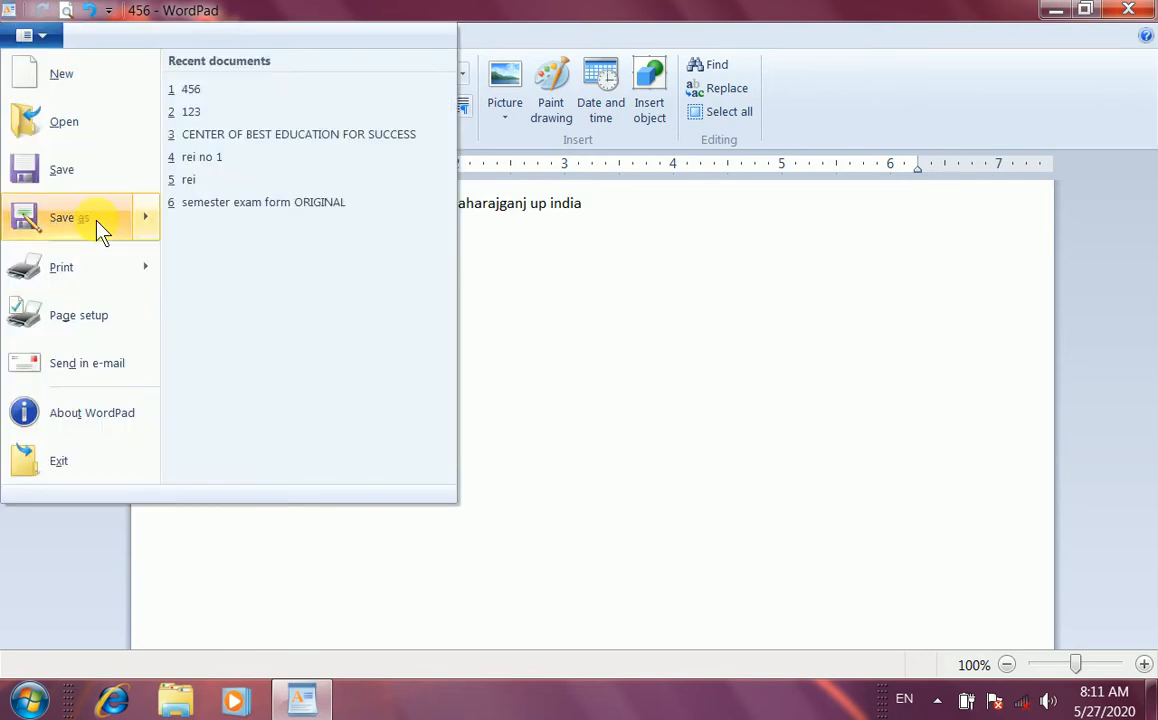
{"action": "left_click", "coordinate": [85, 268]}
{"action": "left_click_drag", "start_coordinate": [182, 30], "coordinate": [480, 78]}
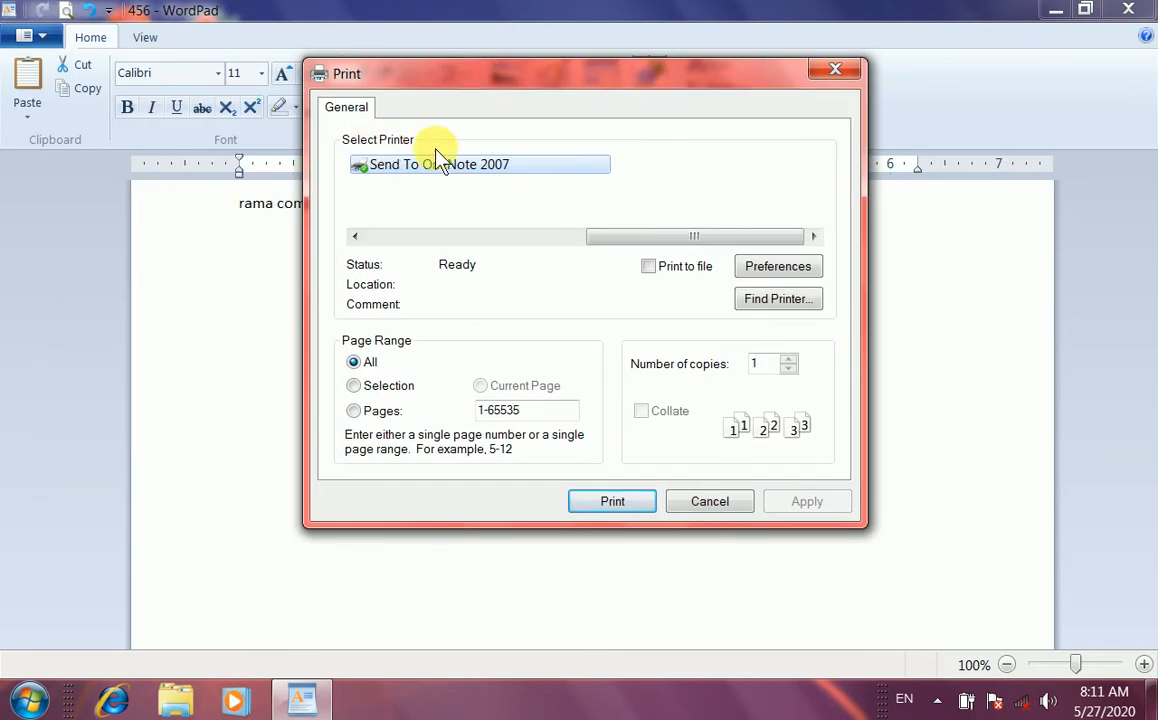
{"action": "mouse_move", "coordinate": [636, 238]}
{"action": "left_mouse_down"}
{"action": "mouse_move", "coordinate": [398, 243]}
{"action": "mouse_move", "coordinate": [618, 236]}
{"action": "left_mouse_up"}
{"action": "double_click", "coordinate": [765, 363]}
{"action": "type", "text": "5"}
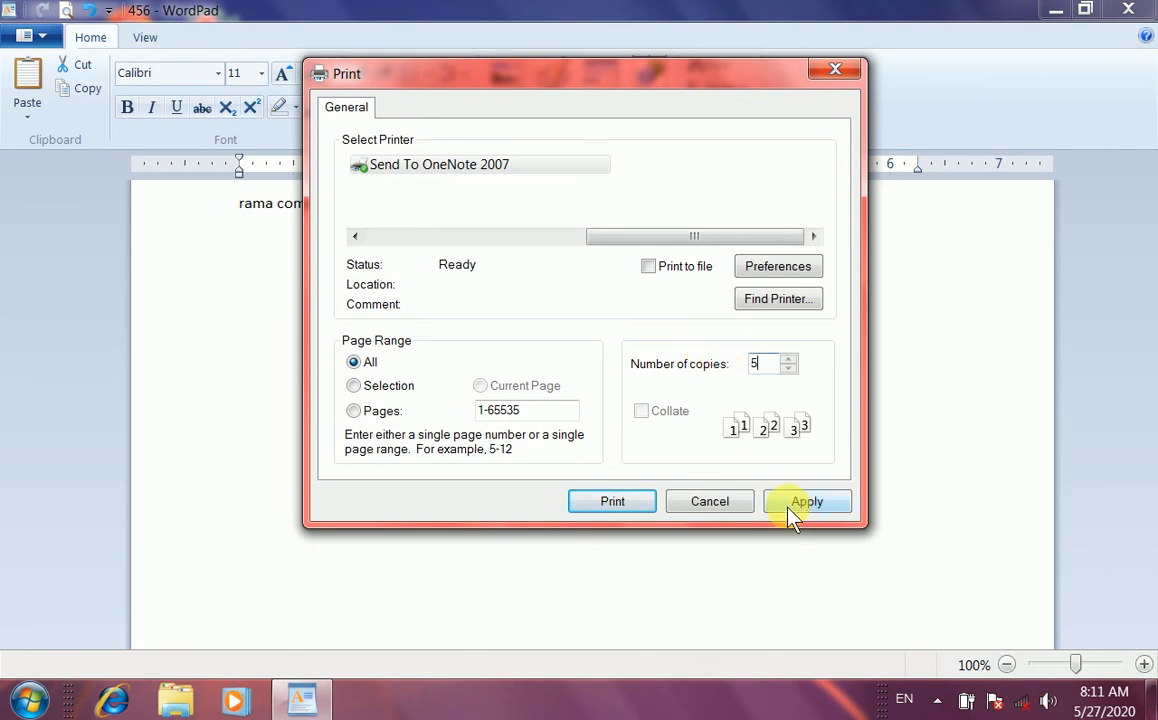
{"action": "left_click", "coordinate": [832, 74]}
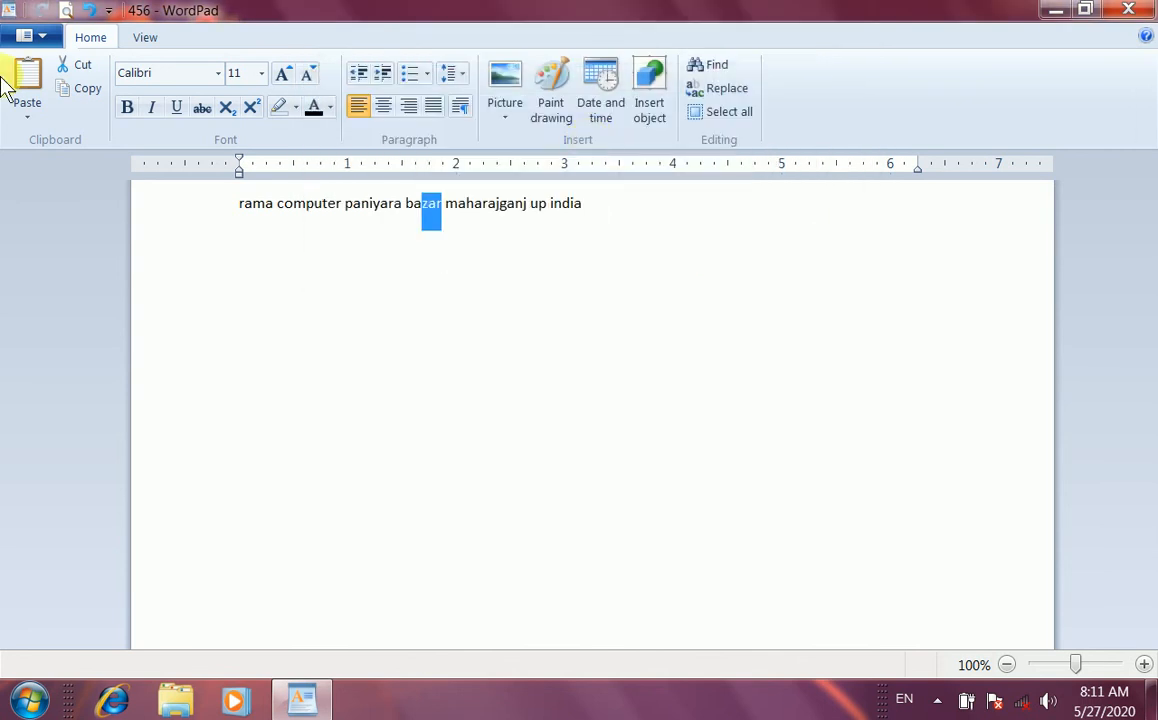
Step: View the document in print preview, zoom in on the page text, and close the preview
{"action": "left_click", "coordinate": [30, 36]}
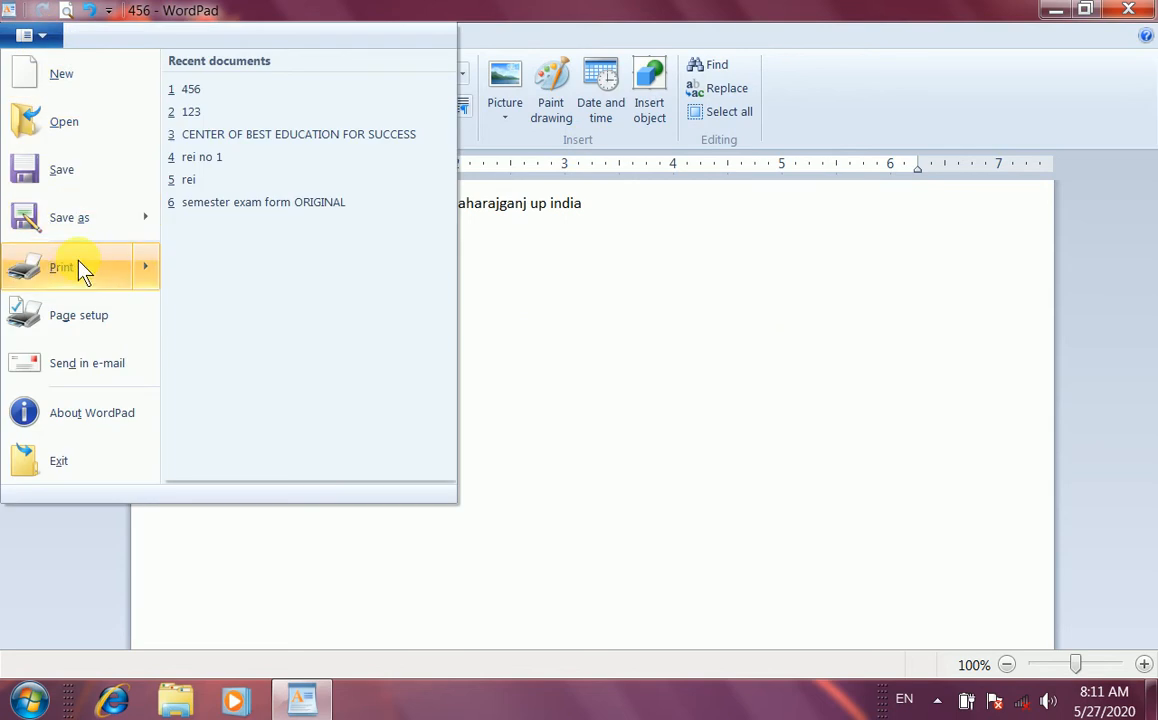
{"action": "mouse_move", "coordinate": [76, 267]}
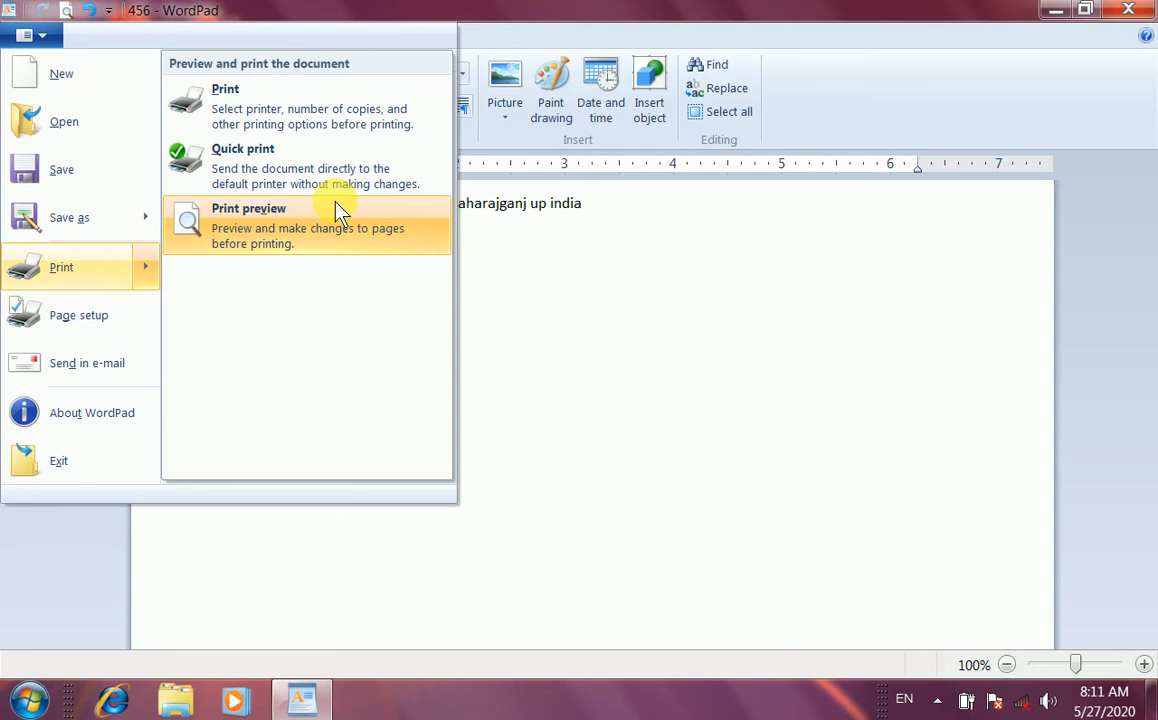
{"action": "left_click", "coordinate": [364, 228]}
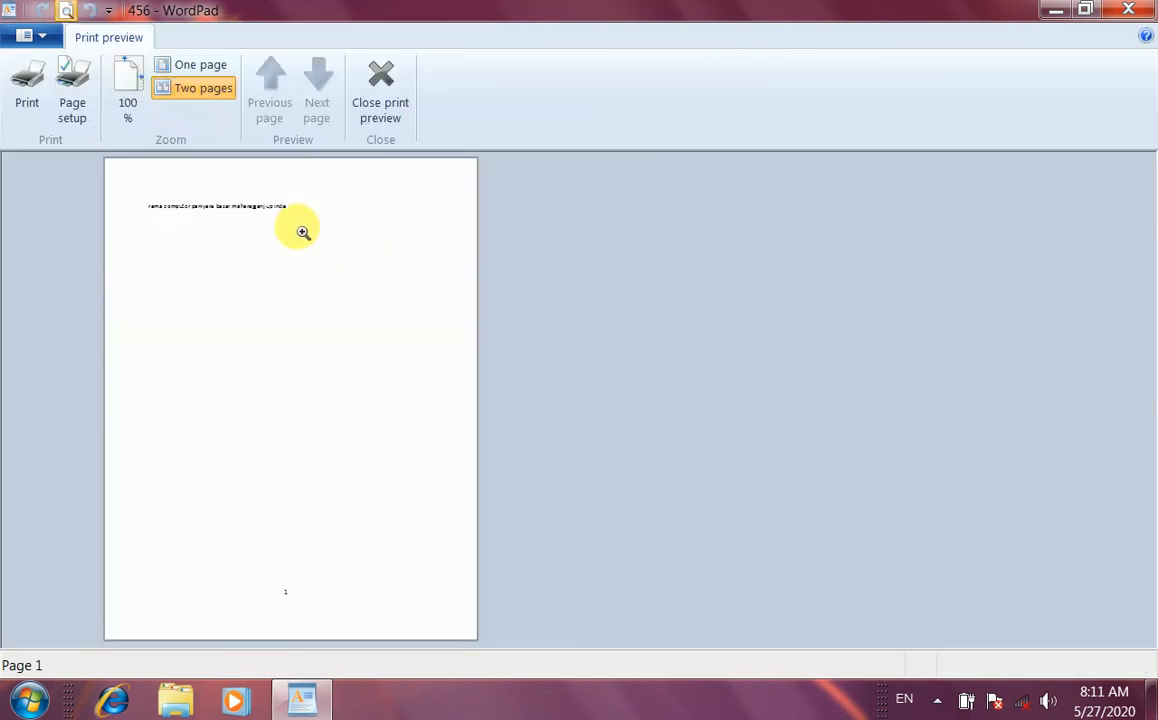
{"action": "left_click", "coordinate": [303, 232]}
{"action": "left_click", "coordinate": [390, 95]}
Step: Choose A4 as the paper size in the document's page setup
{"action": "left_click", "coordinate": [52, 41]}
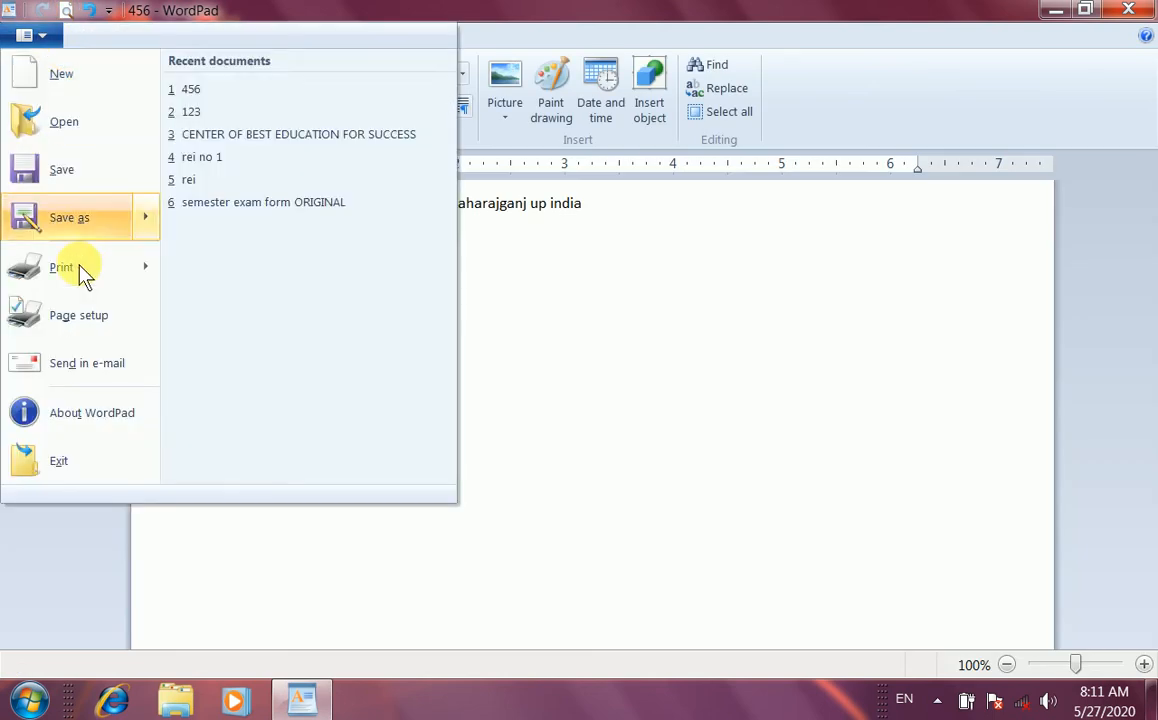
{"action": "left_click", "coordinate": [78, 312]}
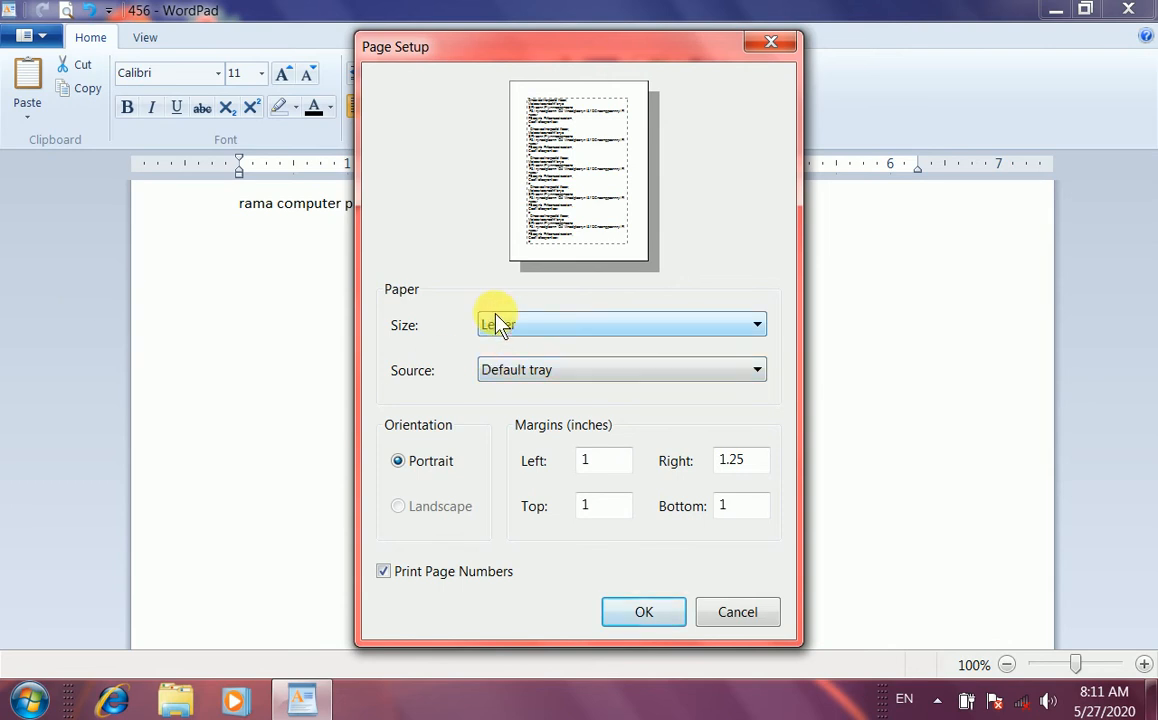
{"action": "left_click", "coordinate": [660, 325]}
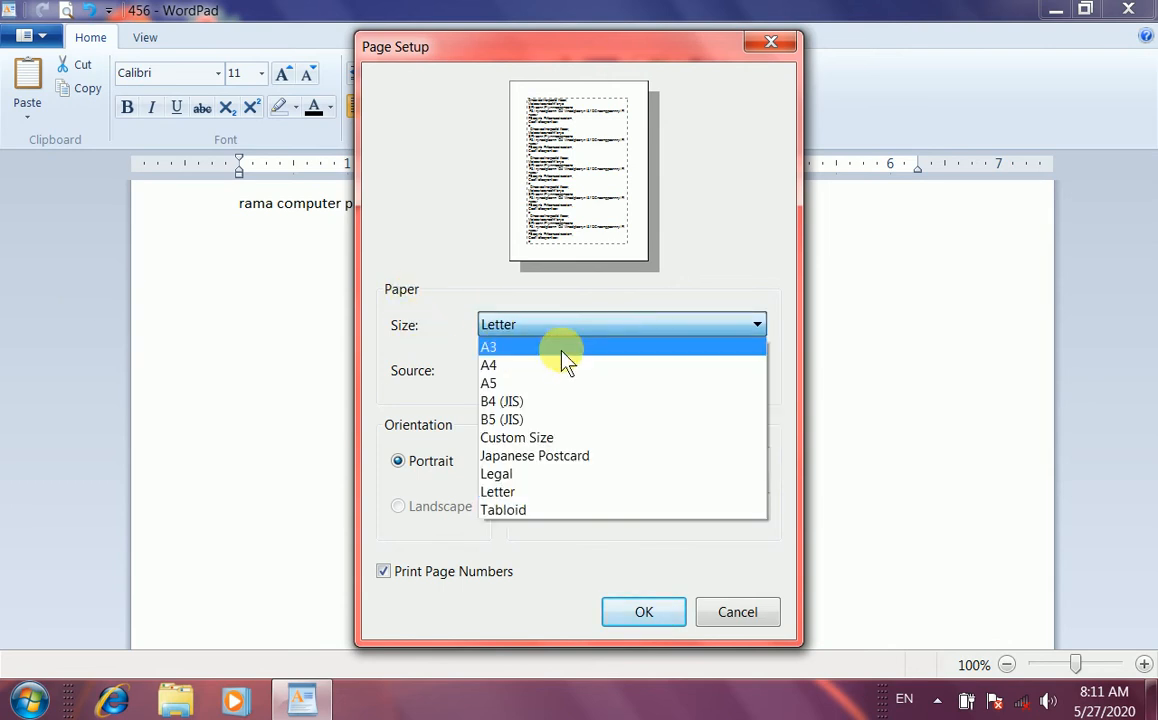
{"action": "left_click", "coordinate": [507, 366]}
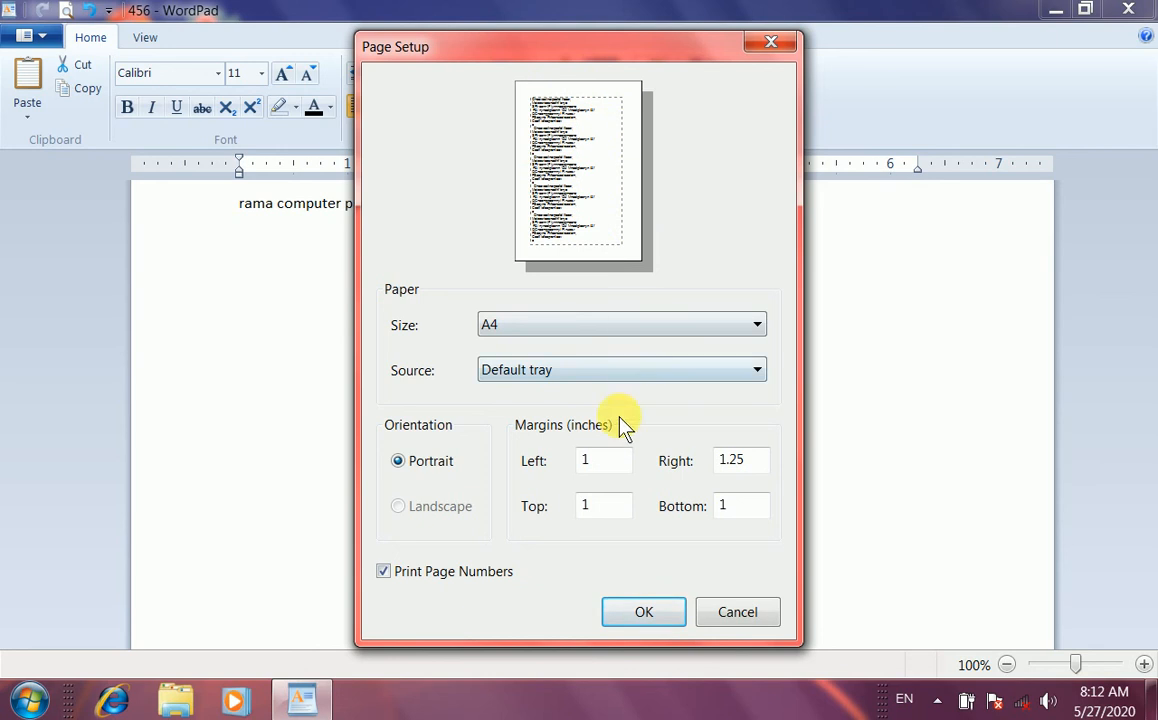
Step: Try a left margin of 2 inches, set it back to 1, and discard the page setup changes
{"action": "double_click", "coordinate": [603, 460]}
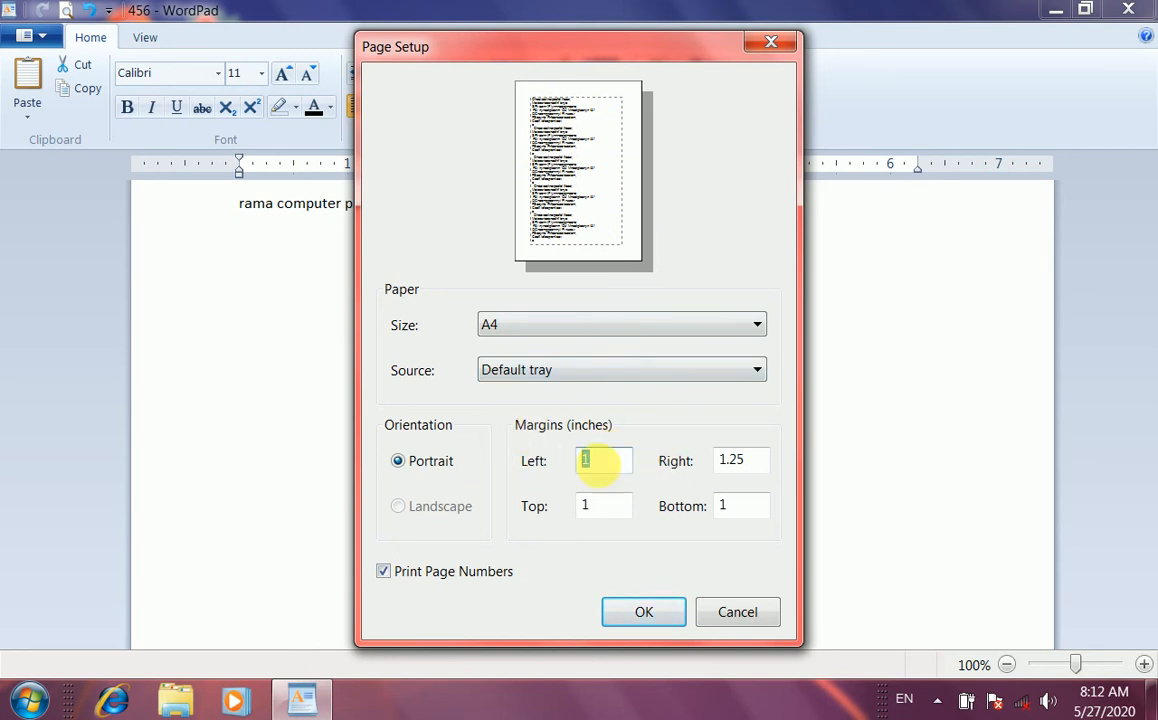
{"action": "type", "text": "2"}
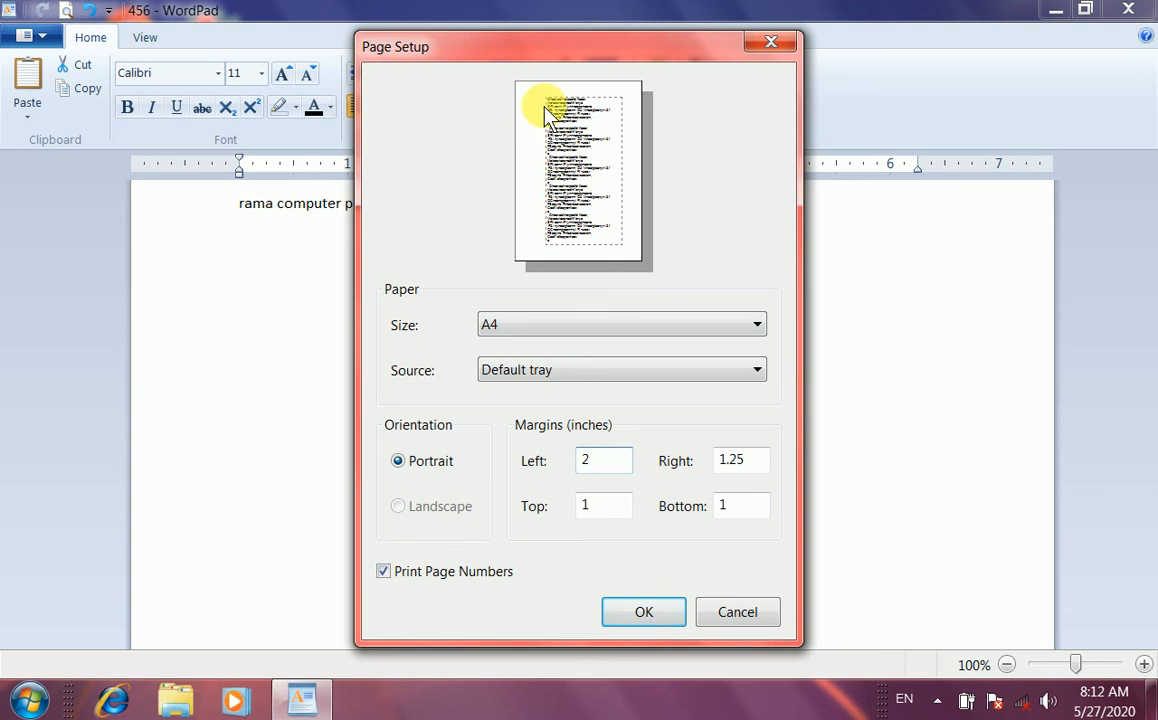
{"action": "double_click", "coordinate": [593, 461]}
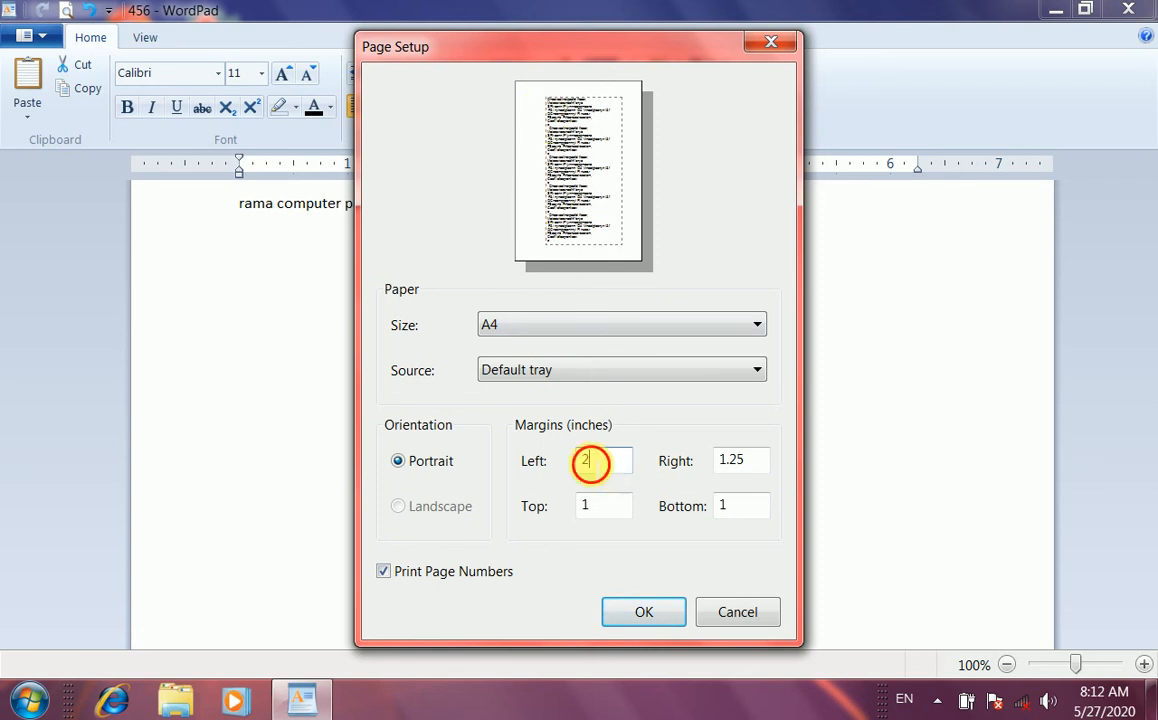
{"action": "type", "text": "1"}
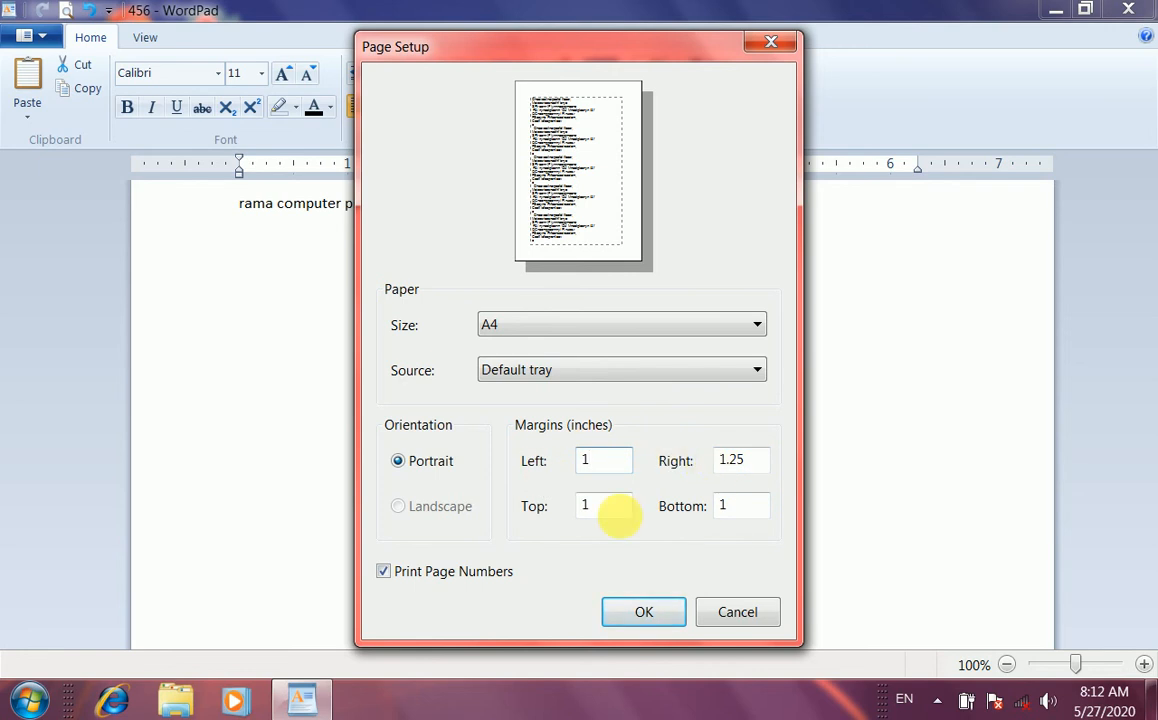
{"action": "left_click", "coordinate": [737, 612]}
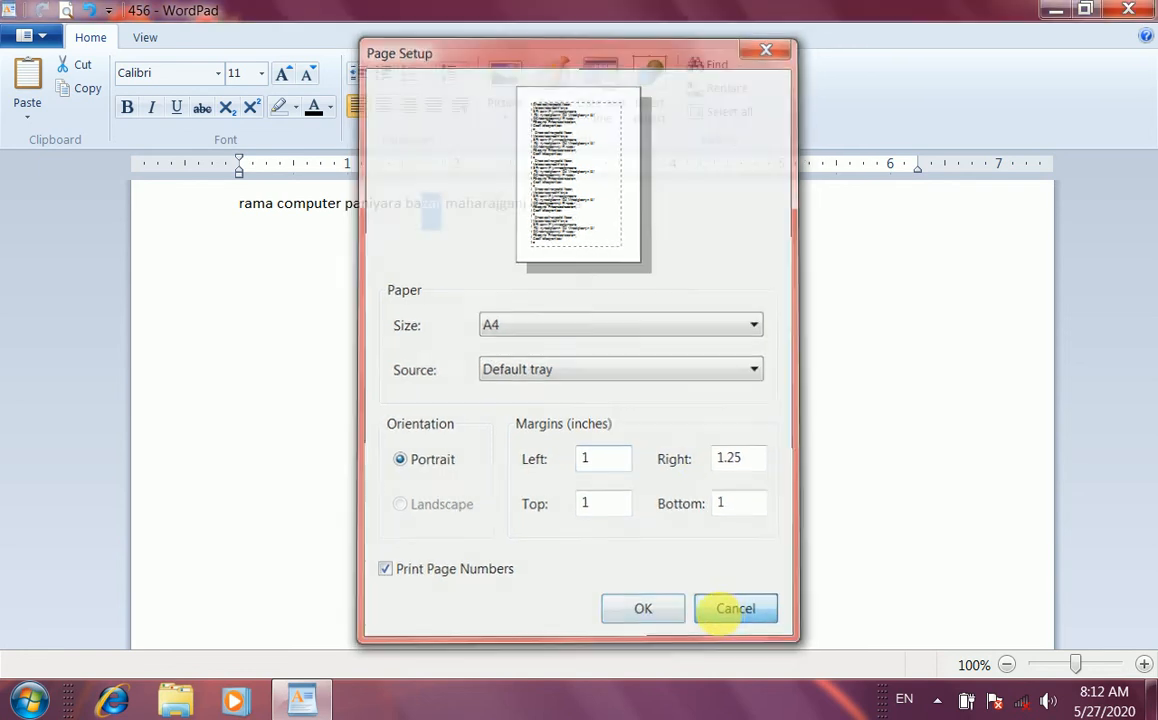
Step: View the program's version and licence information, and close it
{"action": "left_click", "coordinate": [40, 40]}
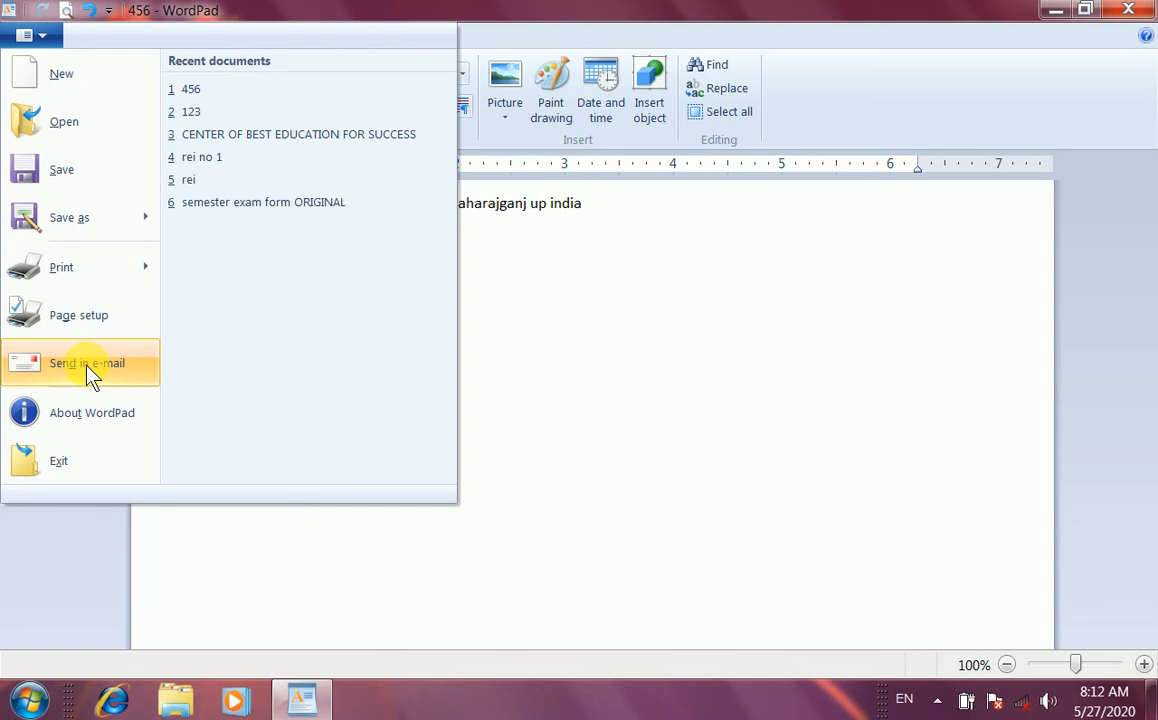
{"action": "left_click", "coordinate": [591, 365]}
{"action": "left_click", "coordinate": [13, 38]}
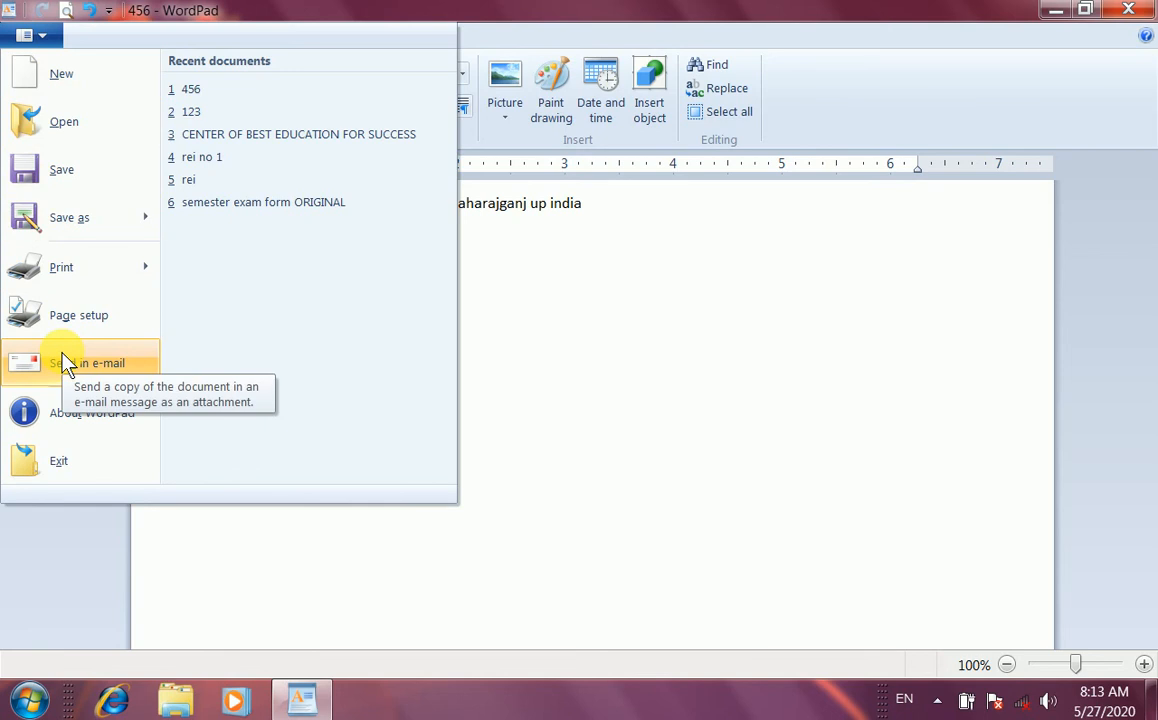
{"action": "left_click", "coordinate": [78, 428]}
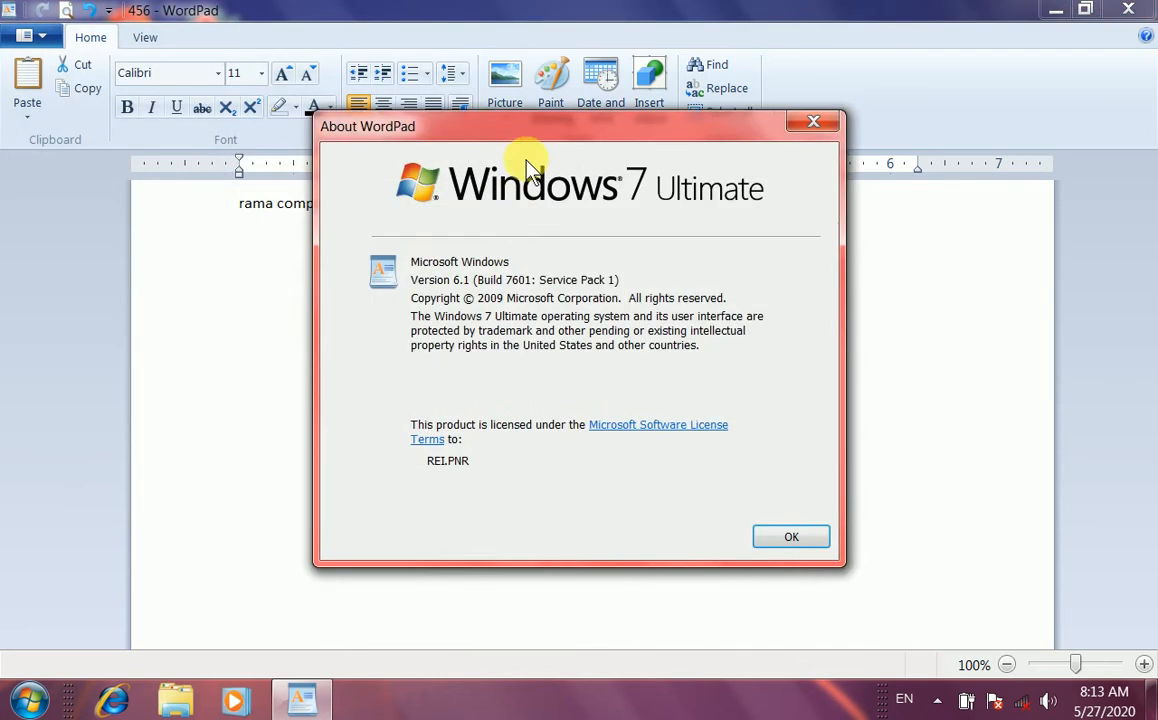
{"action": "left_click_drag", "start_coordinate": [522, 135], "coordinate": [572, 127]}
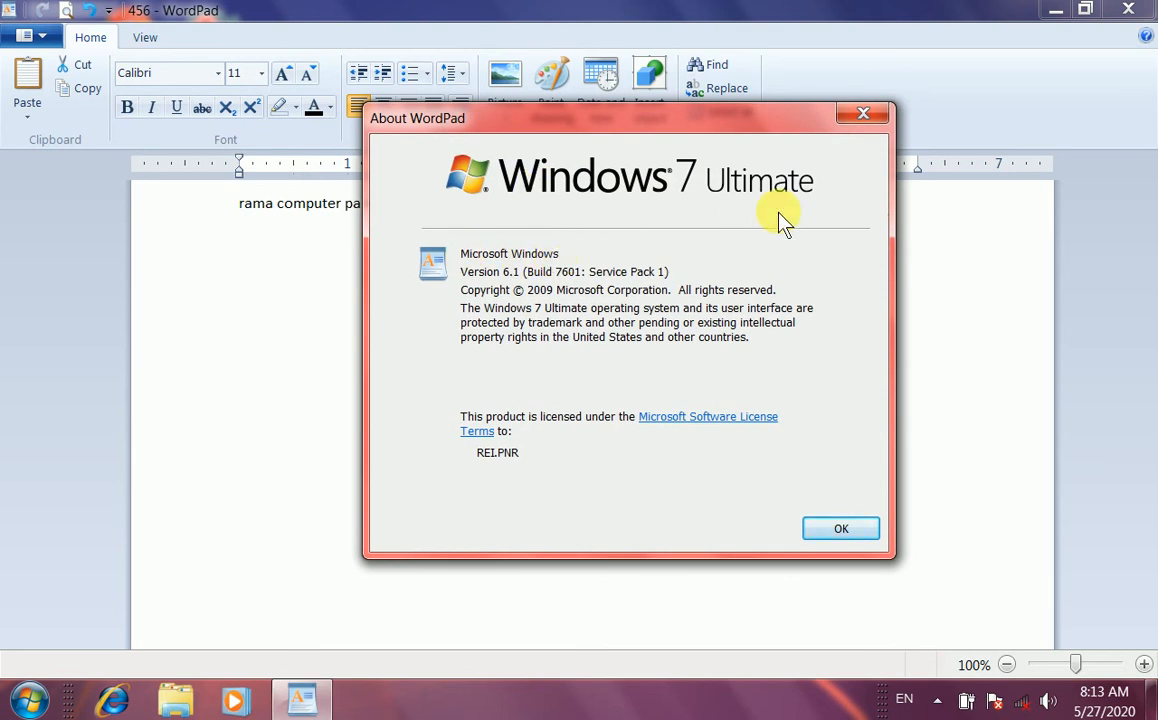
{"action": "left_click", "coordinate": [868, 113]}
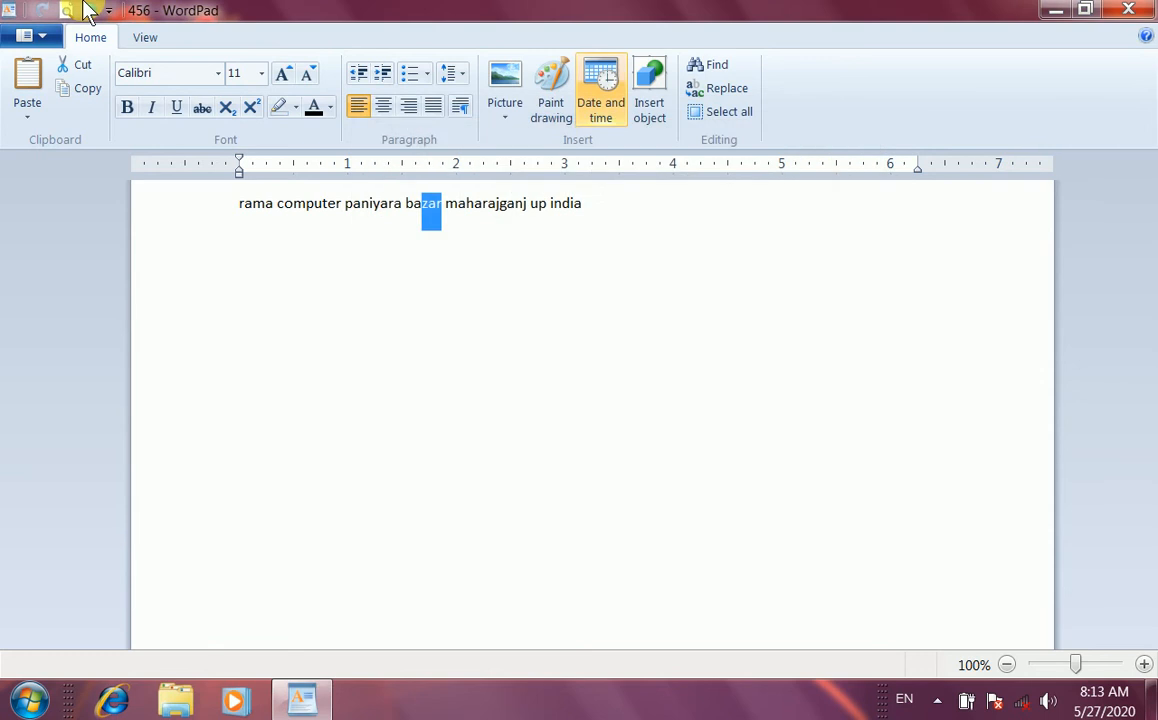
{"action": "left_click", "coordinate": [27, 38]}
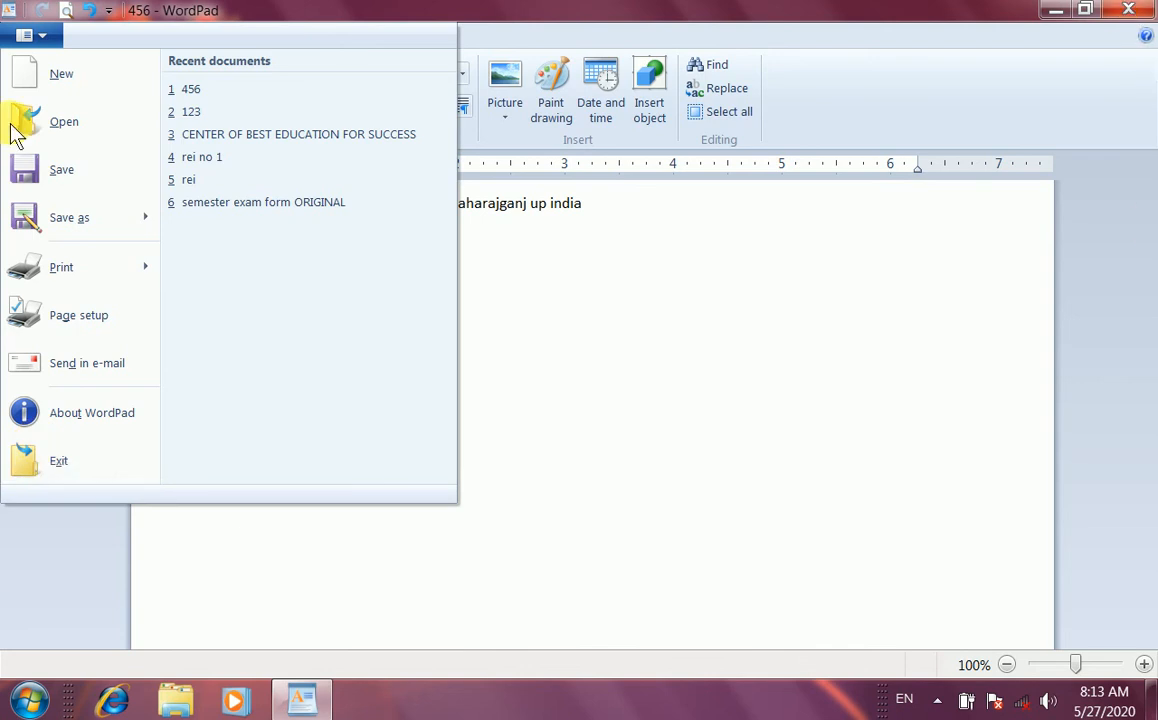
{"action": "left_click", "coordinate": [556, 370]}
{"action": "left_click", "coordinate": [566, 205]}
{"action": "left_click", "coordinate": [630, 207]}
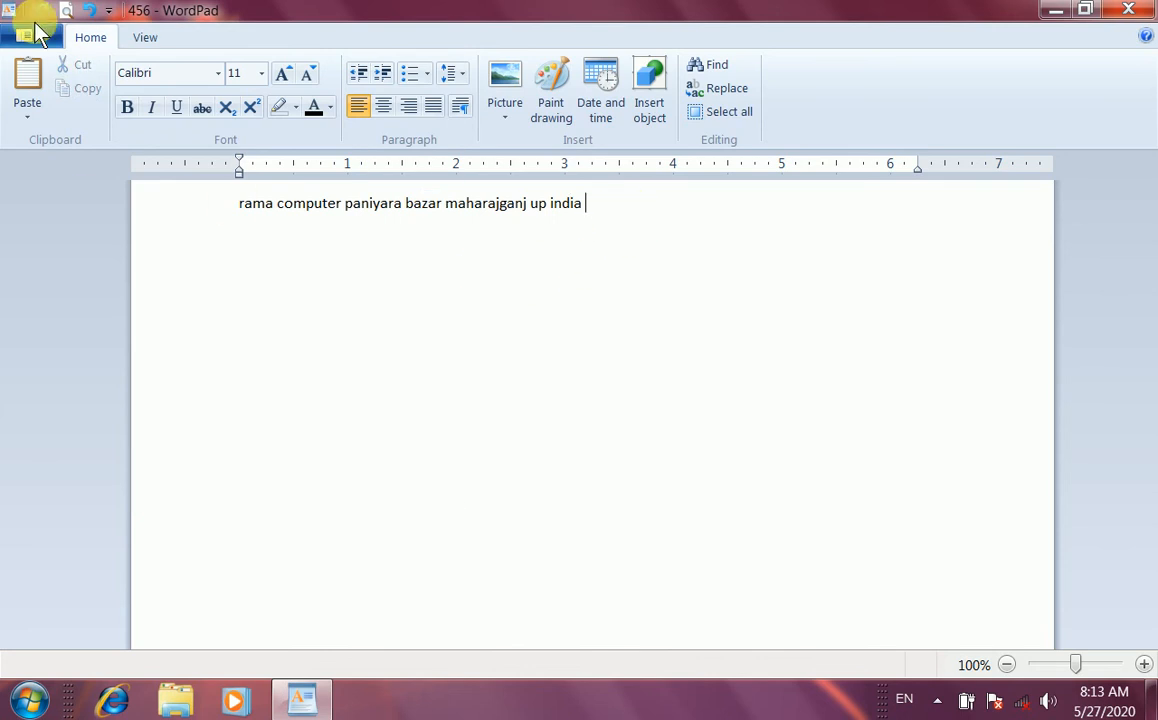
{"action": "left_click", "coordinate": [35, 30]}
{"action": "left_click", "coordinate": [657, 392]}
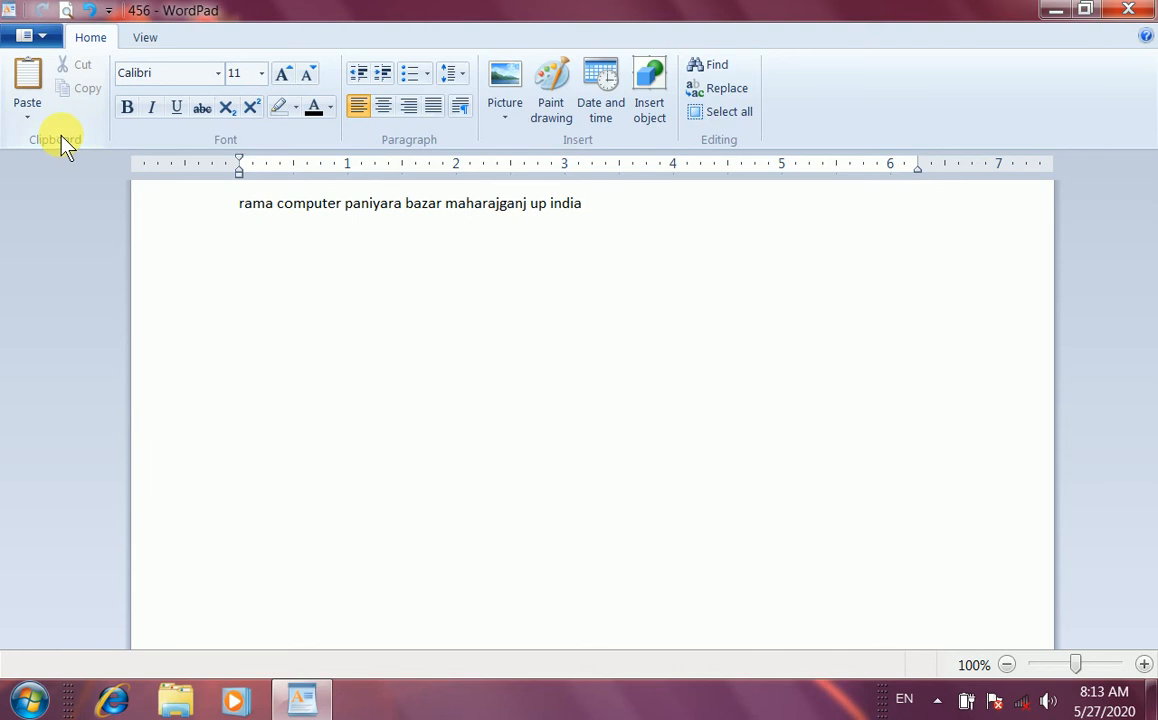
Step: Select the whole line of text in the document and cut it
{"action": "left_click", "coordinate": [318, 307]}
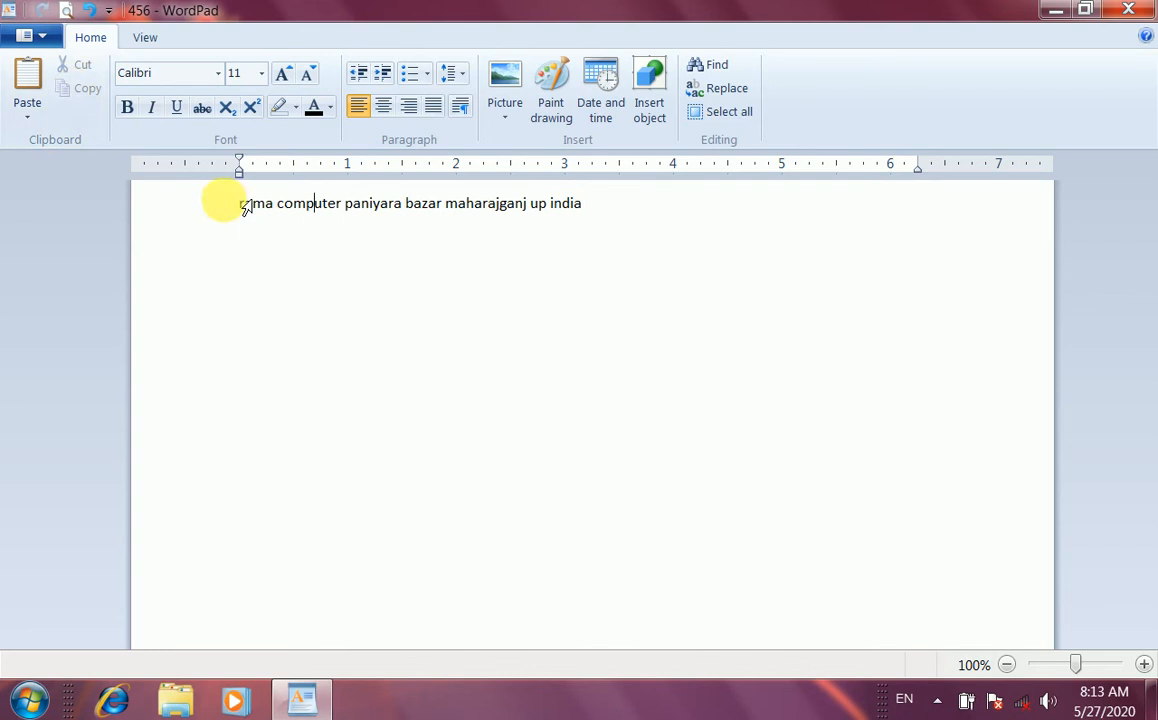
{"action": "left_click", "coordinate": [246, 208]}
{"action": "left_click_drag", "start_coordinate": [246, 208], "coordinate": [615, 204]}
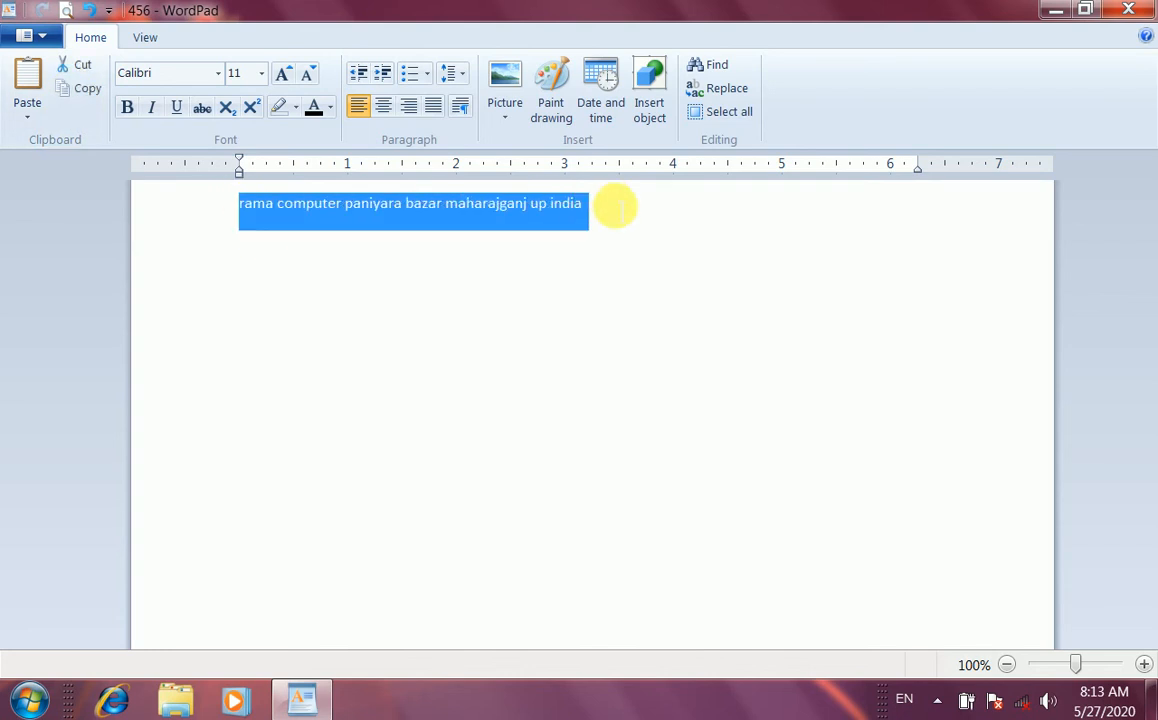
{"action": "left_click", "coordinate": [72, 68]}
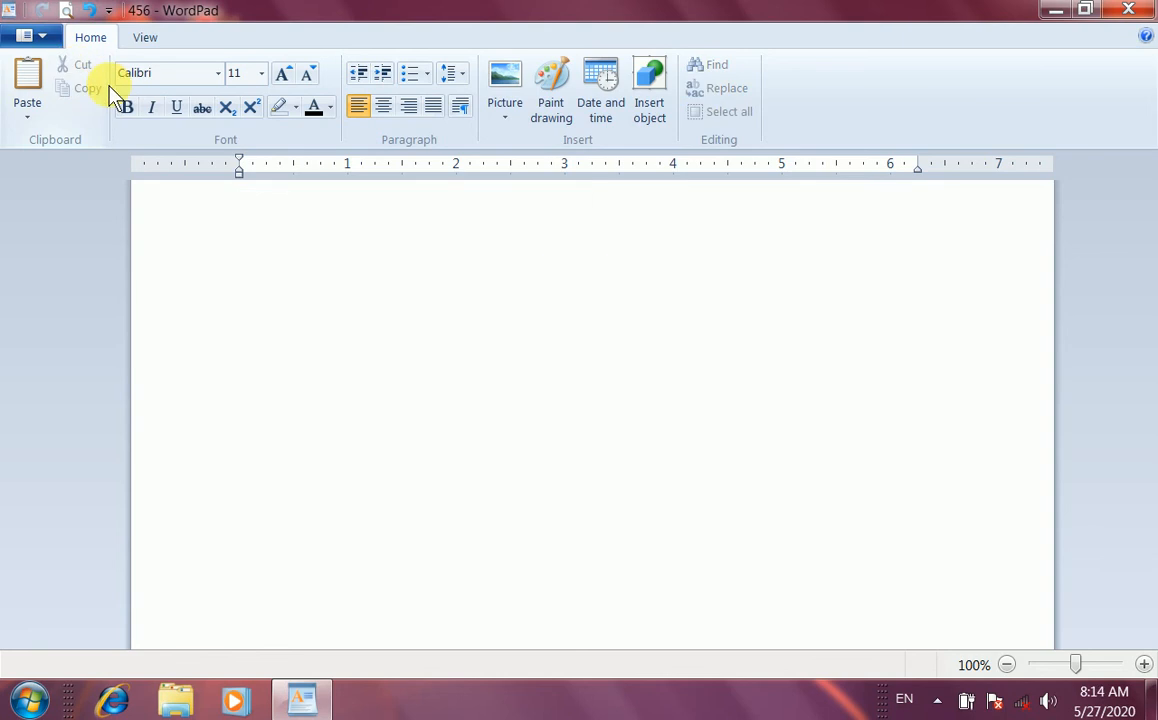
Step: Insert several blank lines and paste the cut text line farther down the page
{"action": "key", "text": "Return"}
{"action": "key", "text": "Return"}
{"action": "key", "text": "Return"}
{"action": "key", "text": "Return"}
{"action": "key", "text": "Return"}
{"action": "key", "text": "Return"}
{"action": "key", "text": "Return"}
{"action": "key", "text": "Return"}
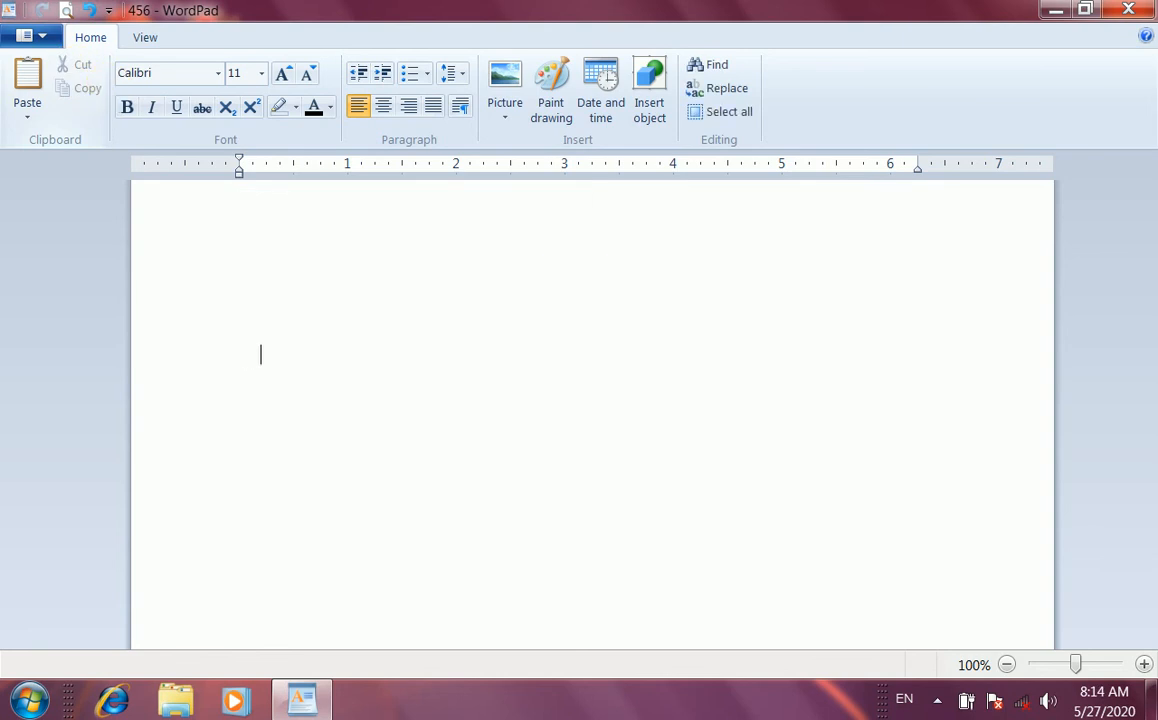
{"action": "left_click", "coordinate": [13, 106]}
{"action": "left_click", "coordinate": [38, 140]}
{"action": "left_click", "coordinate": [313, 277]}
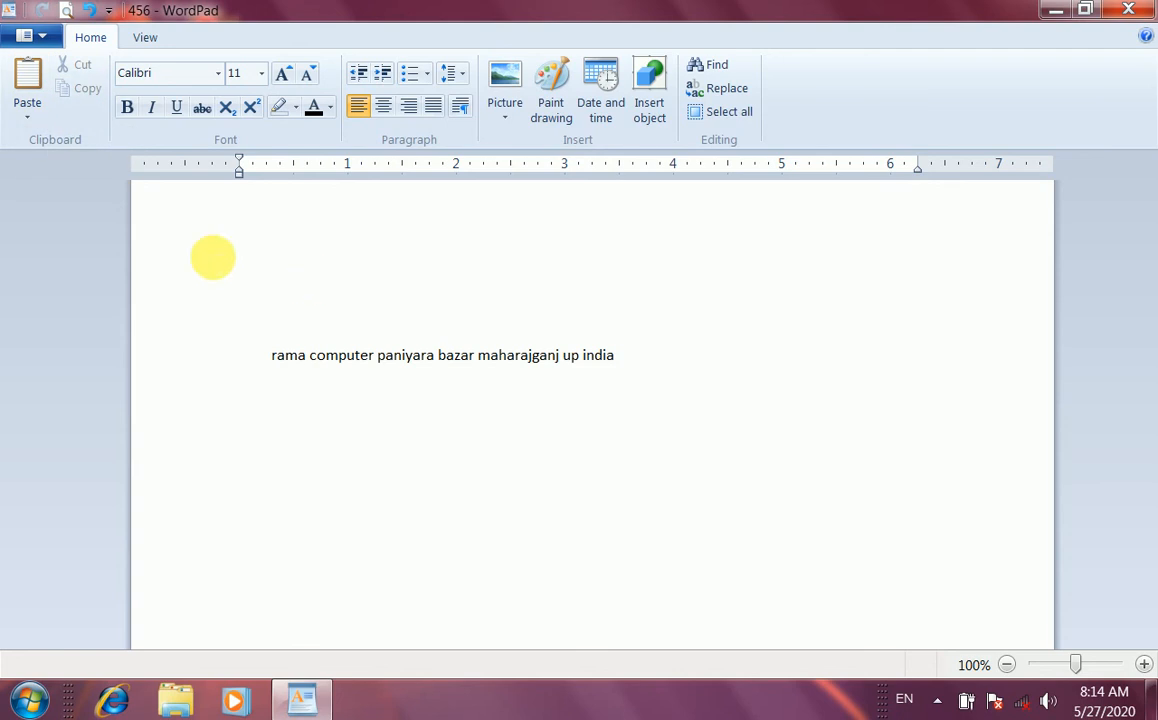
Step: Copy the pasted text line and insert three copies of it near the page's upper edge
{"action": "left_click_drag", "start_coordinate": [275, 362], "coordinate": [628, 364]}
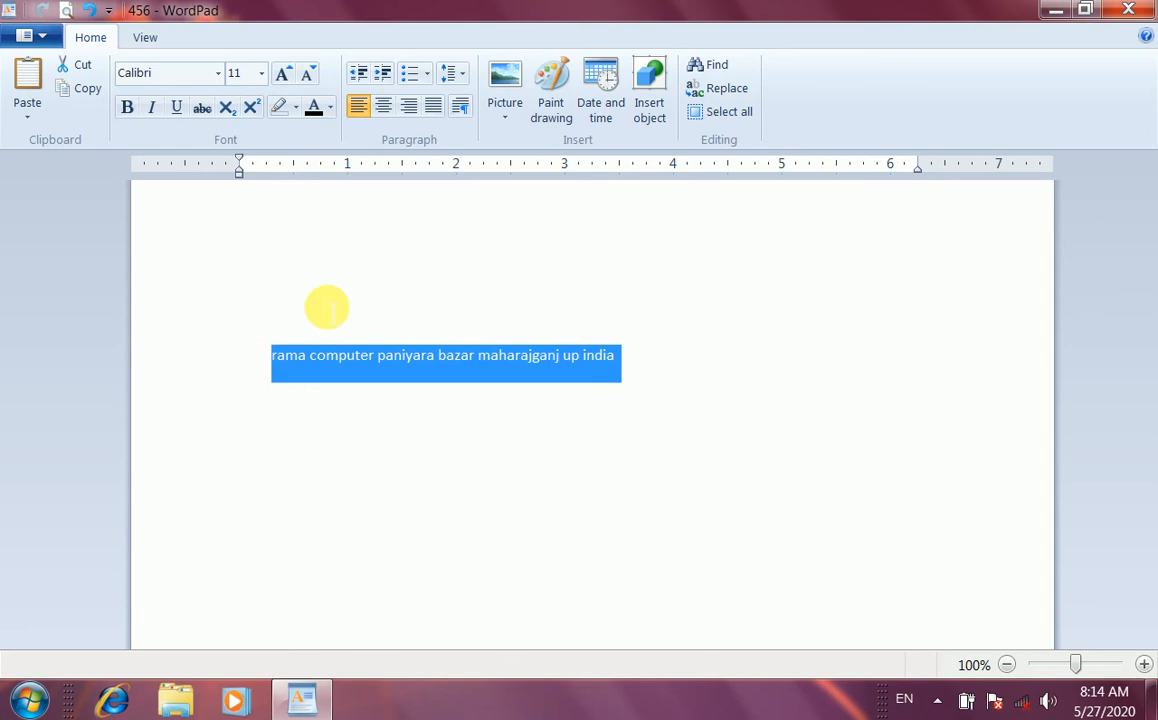
{"action": "left_click", "coordinate": [82, 89]}
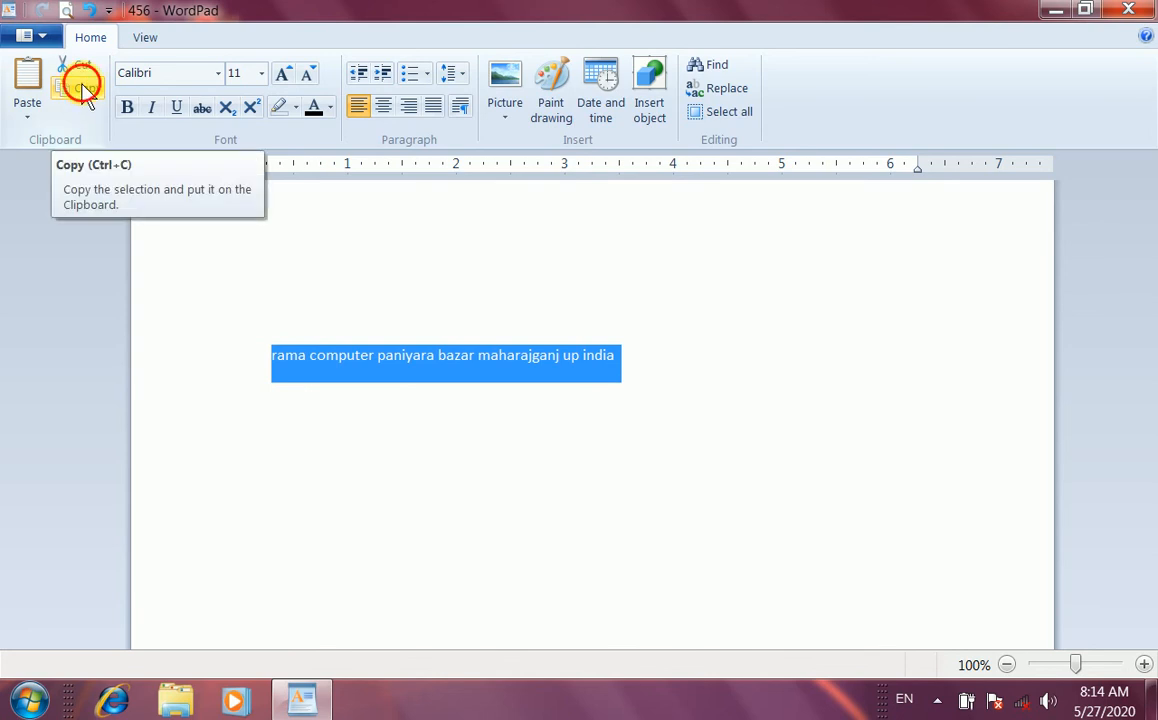
{"action": "left_click", "coordinate": [219, 240]}
{"action": "left_click", "coordinate": [40, 112]}
{"action": "left_click", "coordinate": [55, 145]}
{"action": "left_click", "coordinate": [26, 110]}
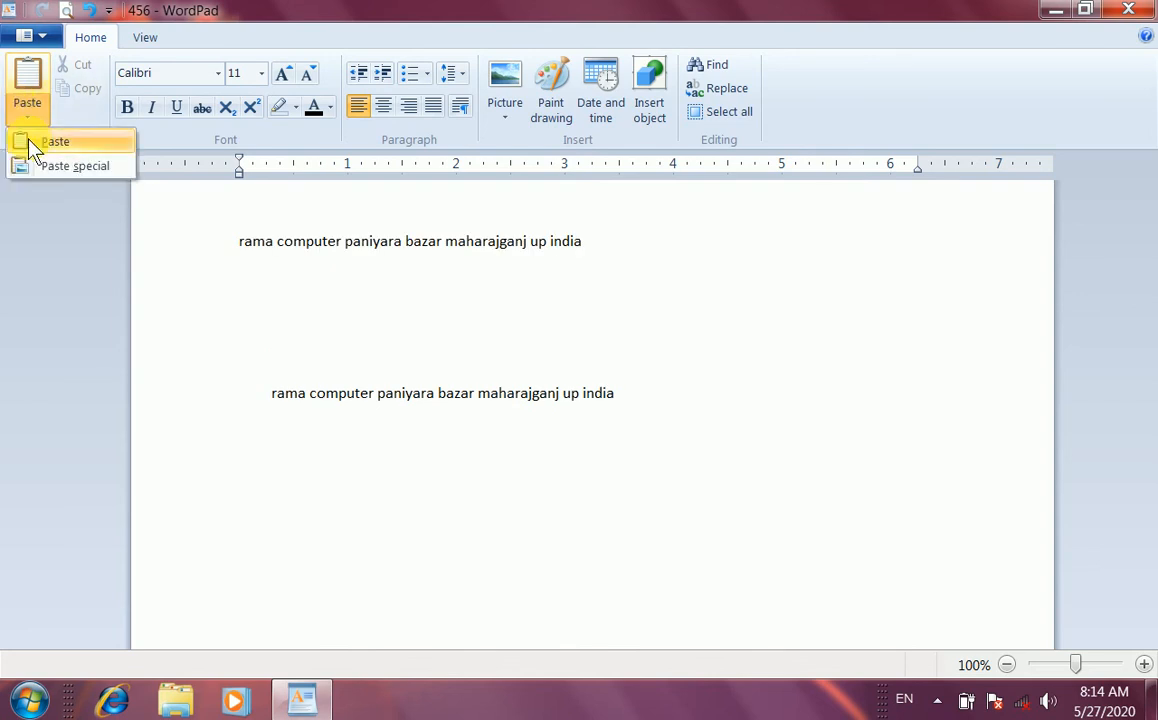
{"action": "left_click", "coordinate": [30, 142]}
{"action": "left_click", "coordinate": [40, 125]}
{"action": "left_click", "coordinate": [44, 142]}
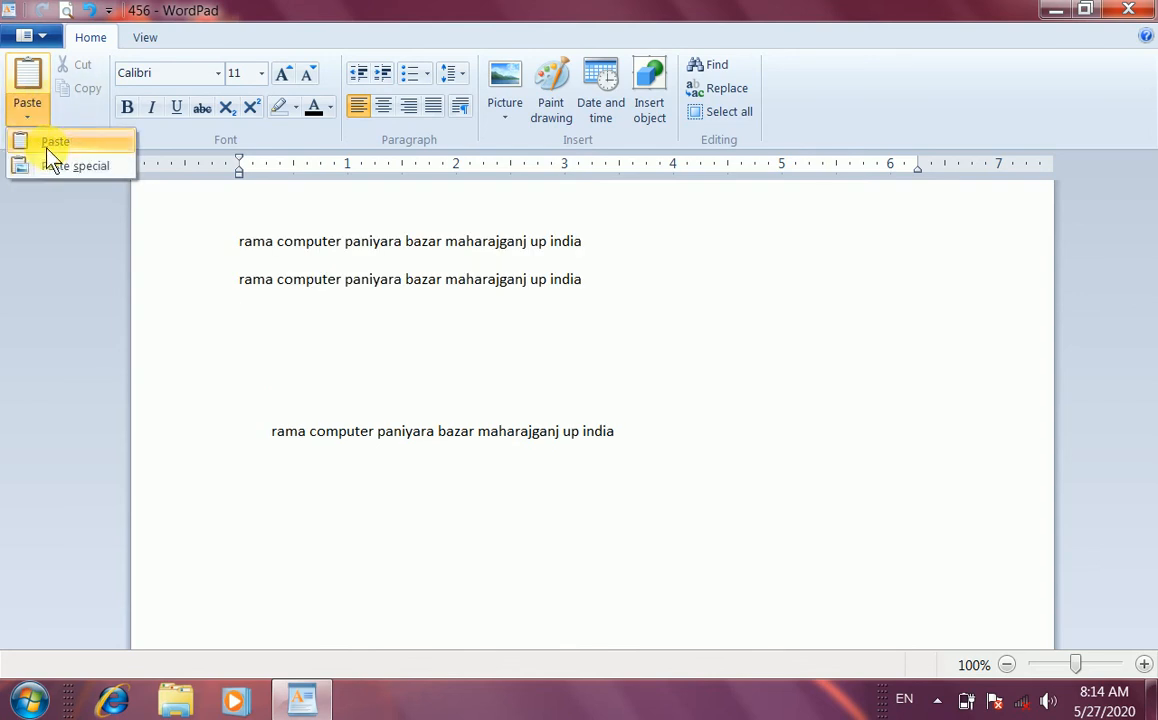
Step: Remove the blank lines and leading spaces before the last text line so it directly follows the copies
{"action": "left_click", "coordinate": [274, 450]}
{"action": "key", "text": "BackSpace"}
{"action": "key", "text": "BackSpace"}
{"action": "key", "text": "BackSpace"}
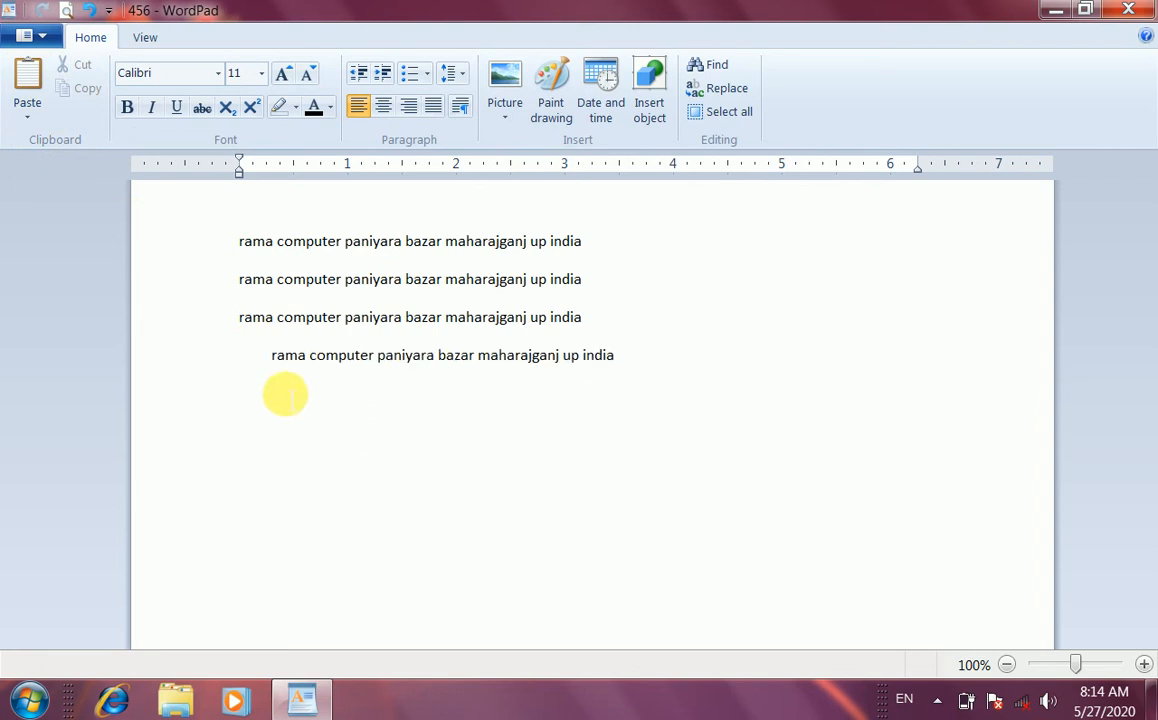
{"action": "key", "text": "BackSpace"}
{"action": "key", "text": "BackSpace"}
{"action": "key", "text": "BackSpace"}
{"action": "key", "text": "BackSpace"}
{"action": "key", "text": "BackSpace"}
{"action": "key", "text": "BackSpace"}
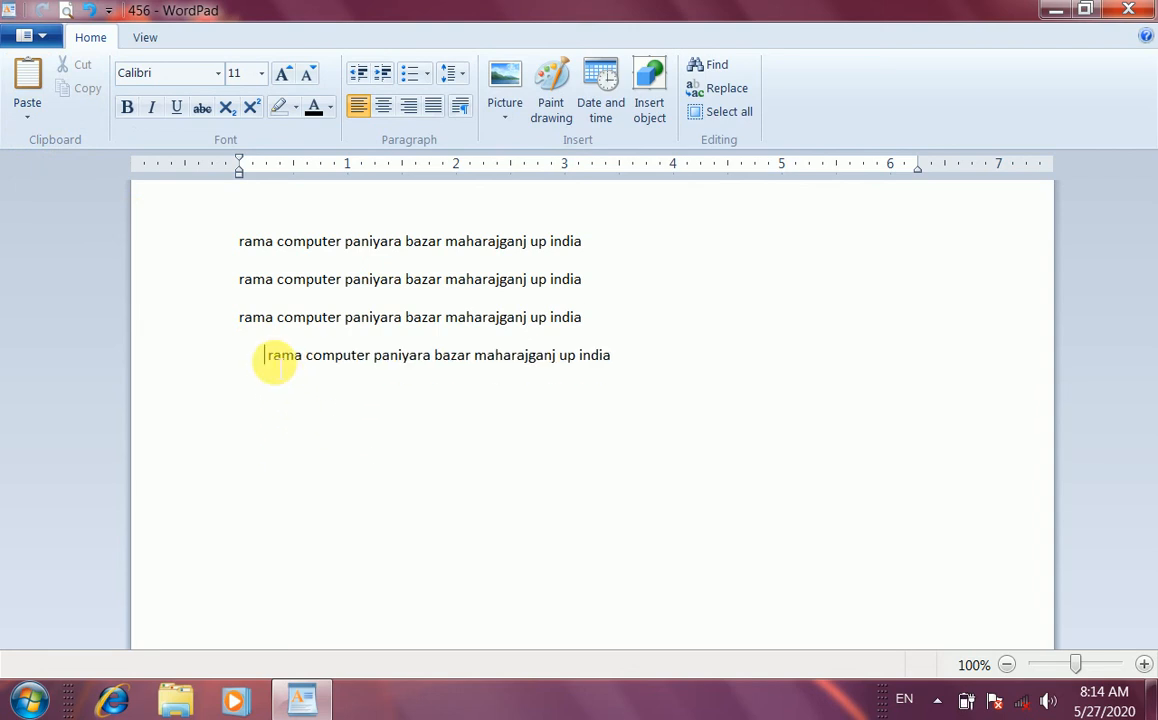
{"action": "key", "text": "BackSpace"}
{"action": "key", "text": "BackSpace"}
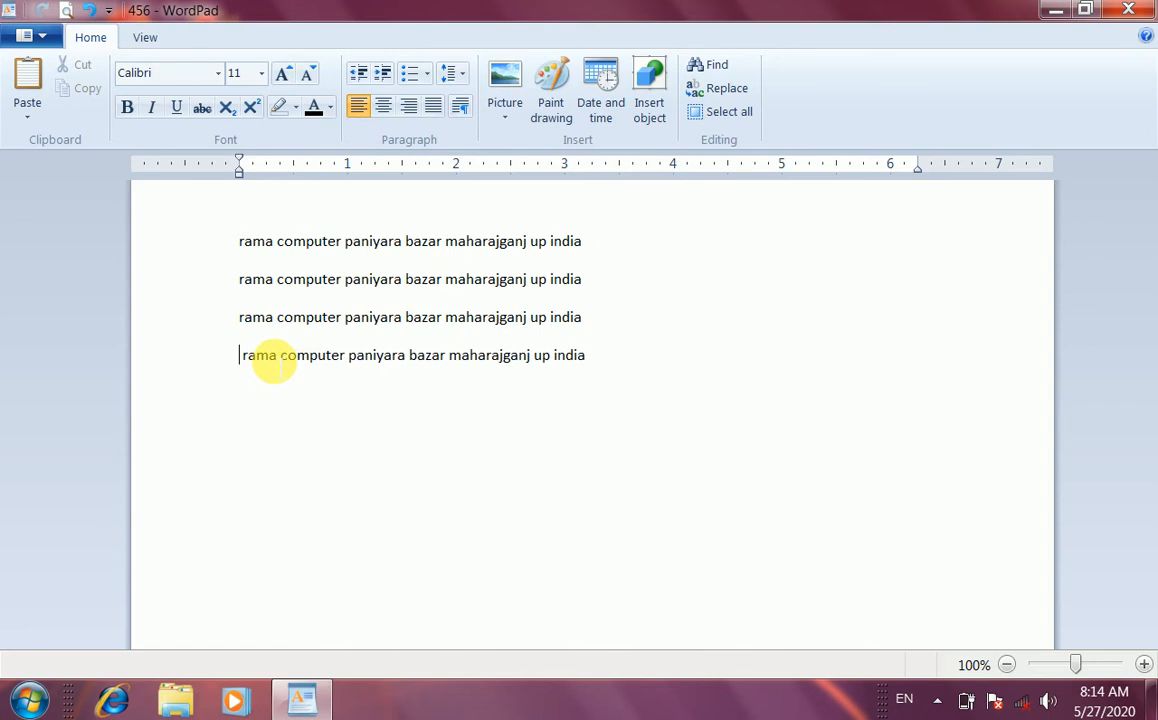
{"action": "key", "text": "Return"}
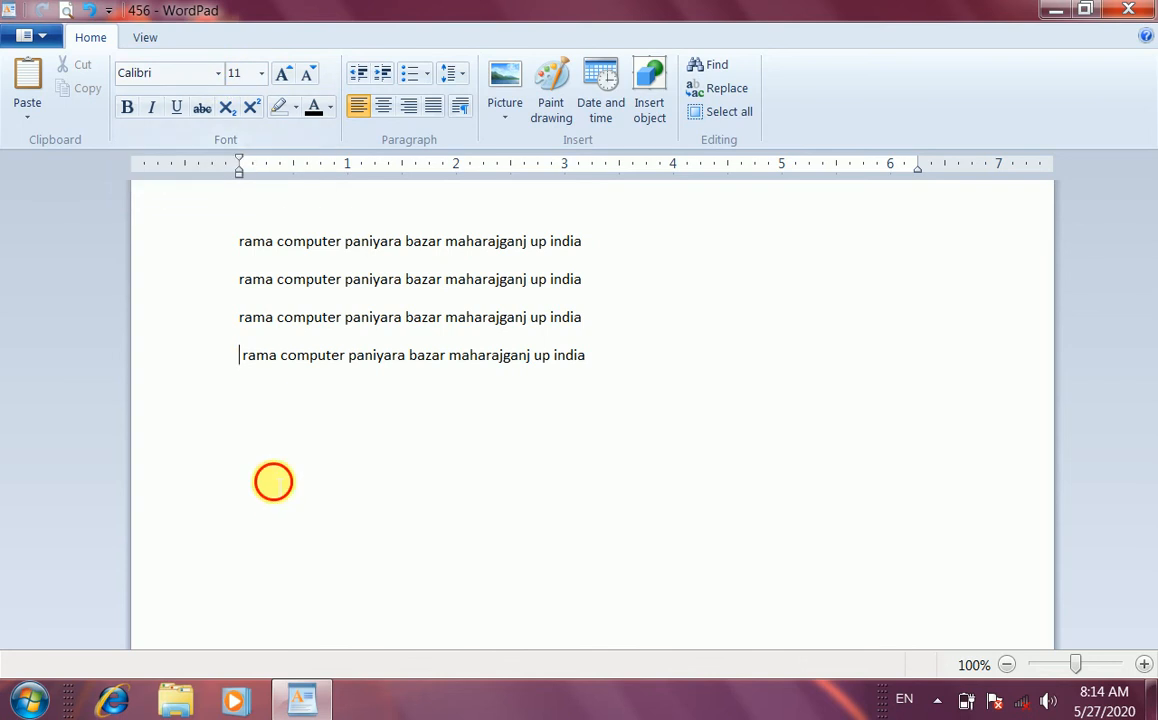
Step: Set all four text lines in Bookman Old Style at font size 18
{"action": "left_click", "coordinate": [245, 446]}
{"action": "left_click_drag", "start_coordinate": [241, 243], "coordinate": [625, 359]}
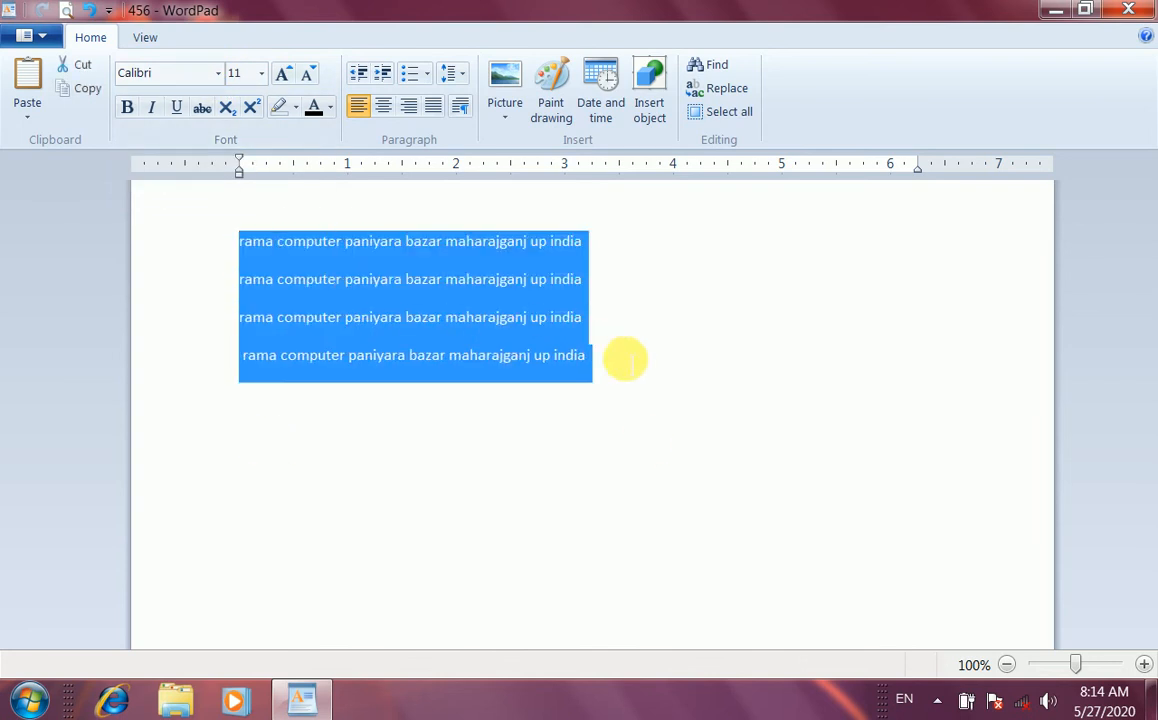
{"action": "left_click", "coordinate": [218, 73]}
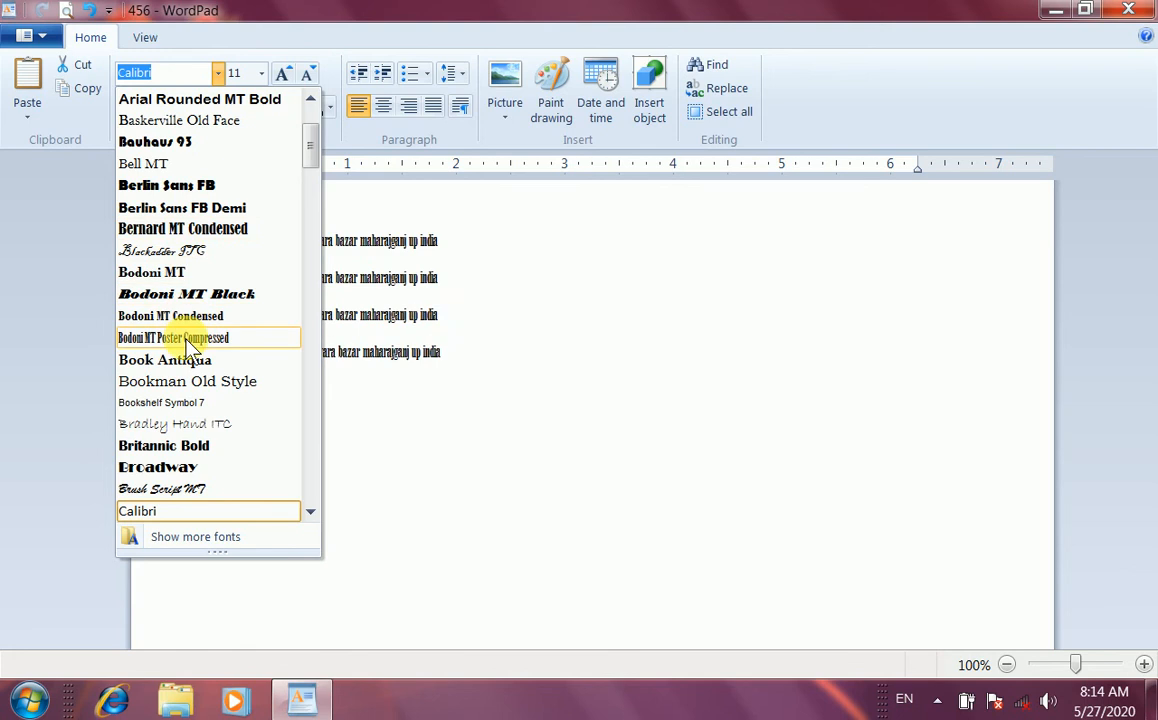
{"action": "left_click", "coordinate": [212, 383]}
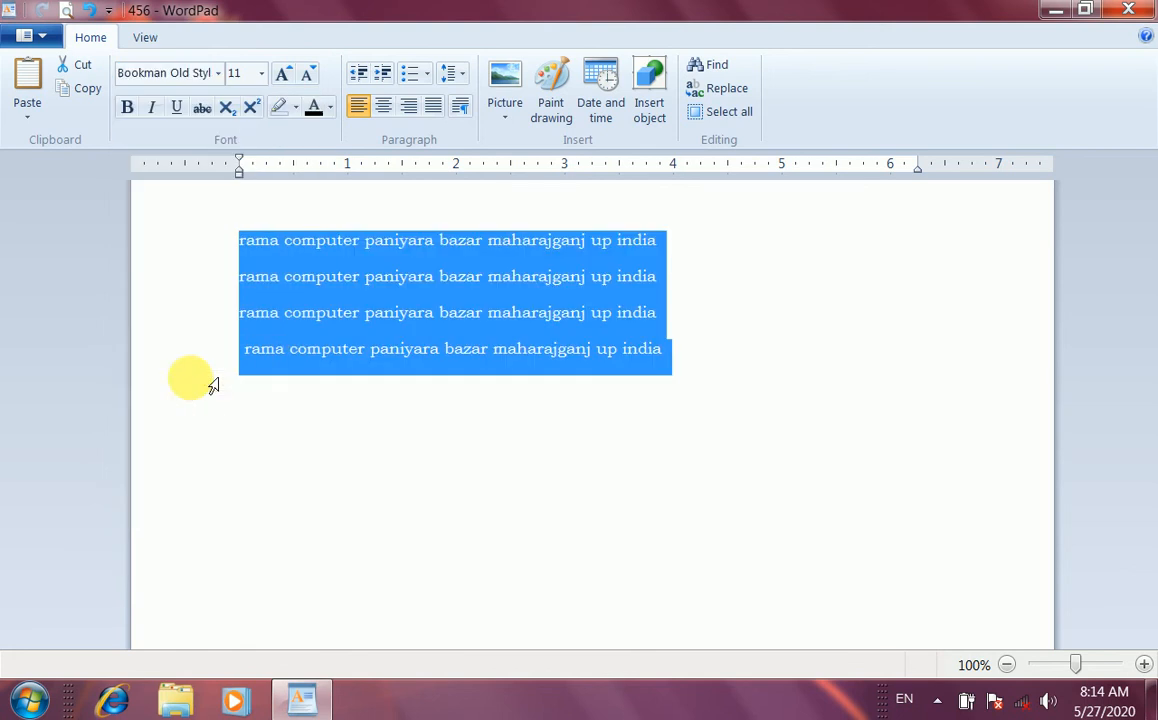
{"action": "left_click", "coordinate": [260, 75]}
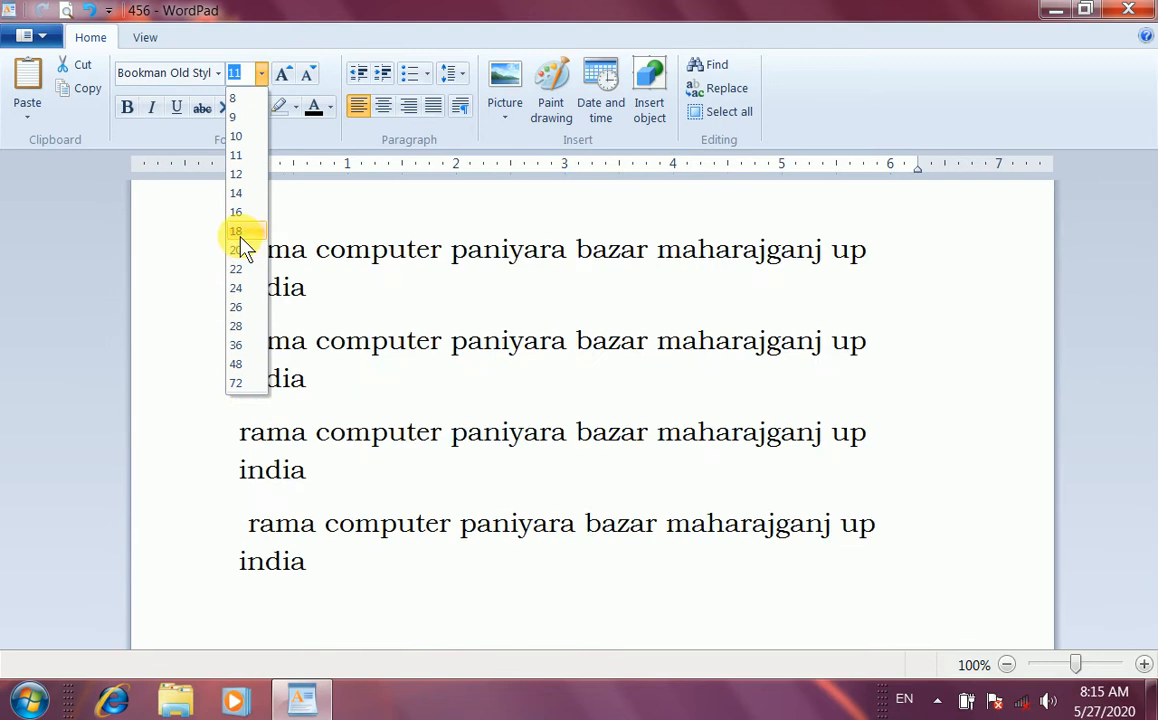
{"action": "left_click", "coordinate": [240, 235]}
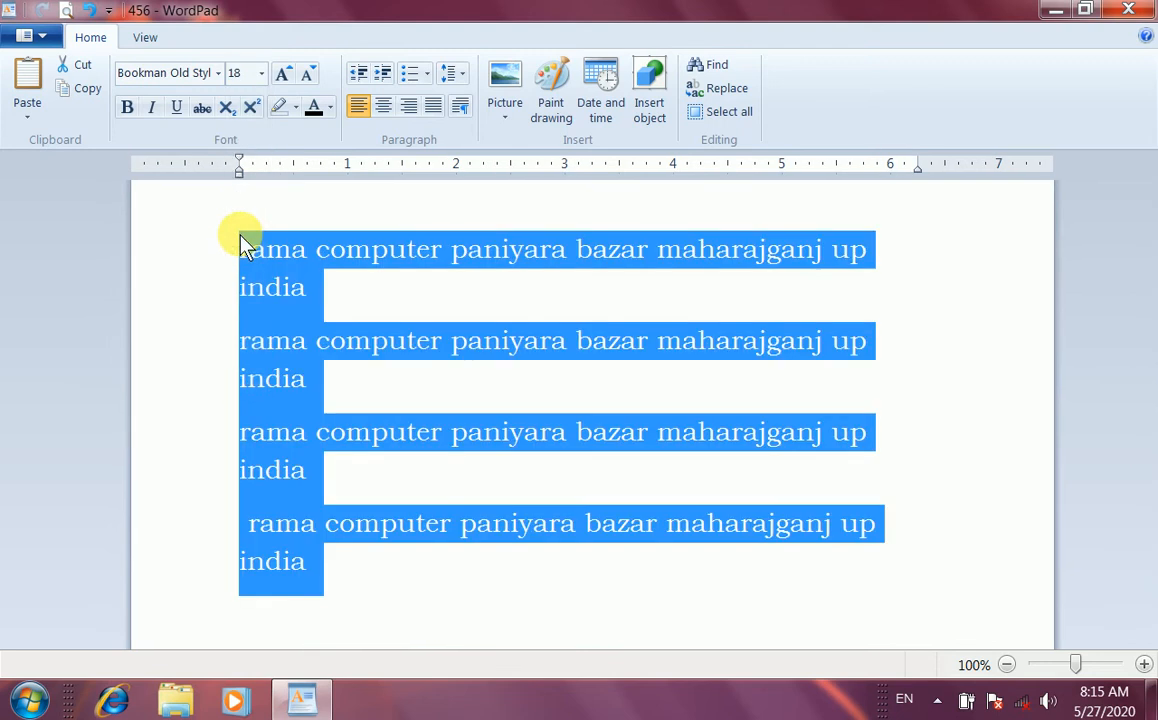
Step: Grow the font of the selected four lines gradually to size 36
{"action": "left_click", "coordinate": [283, 75]}
{"action": "left_click", "coordinate": [283, 75]}
{"action": "left_click", "coordinate": [283, 75]}
{"action": "left_click", "coordinate": [283, 75]}
{"action": "left_click", "coordinate": [283, 75]}
{"action": "left_click", "coordinate": [283, 75]}
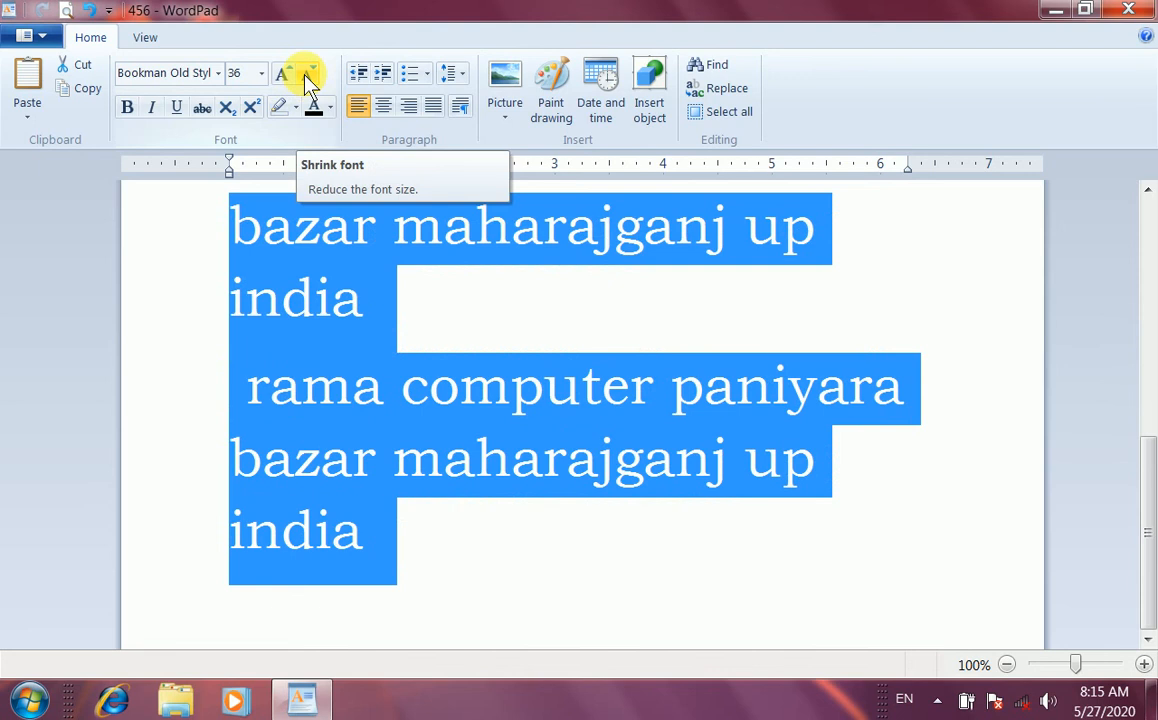
Step: Shrink the font of the selected four lines gradually to size 18
{"action": "left_click", "coordinate": [306, 80]}
{"action": "left_click", "coordinate": [306, 80]}
{"action": "left_click", "coordinate": [306, 80]}
{"action": "left_click", "coordinate": [306, 80]}
{"action": "left_click", "coordinate": [306, 80]}
{"action": "left_click", "coordinate": [306, 80]}
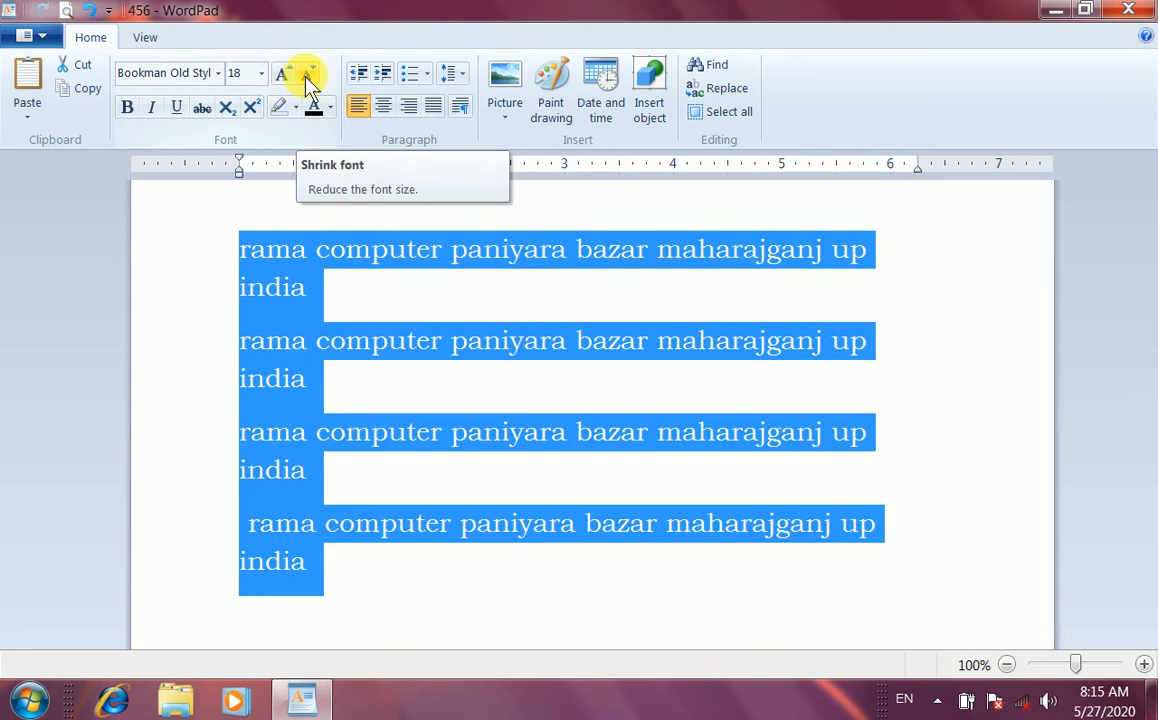
Step: Grow the selected lines' font again and shrink it to size 16
{"action": "left_click", "coordinate": [283, 76]}
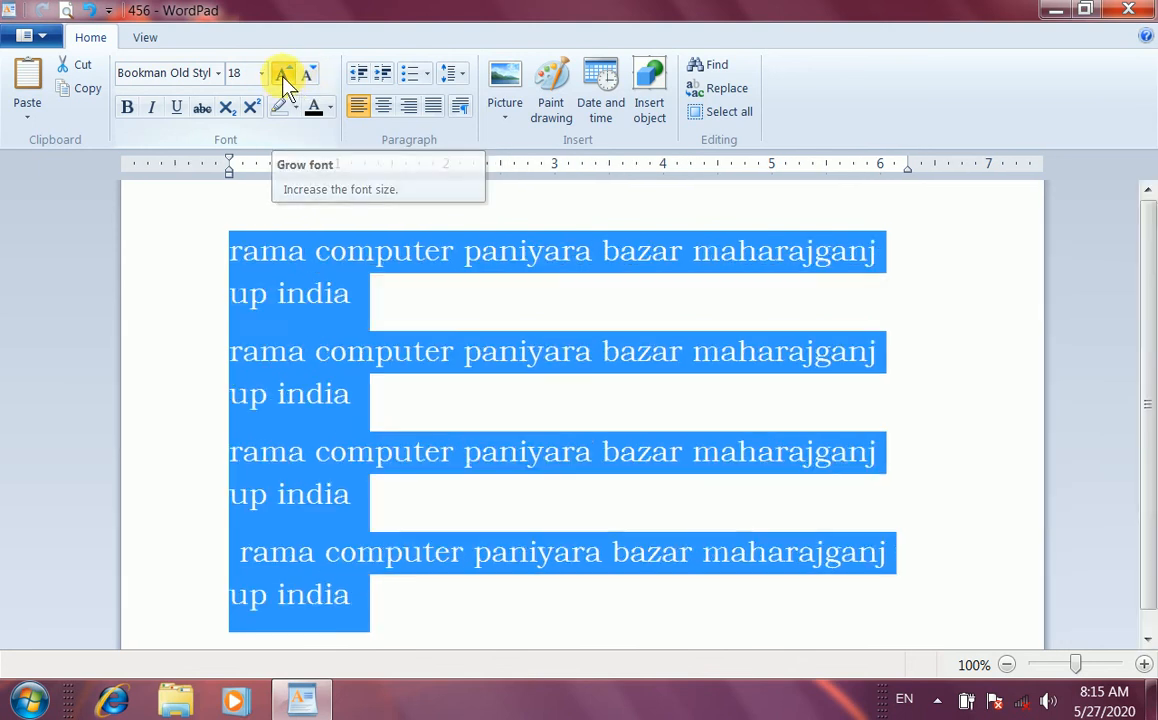
{"action": "left_click", "coordinate": [282, 76]}
{"action": "left_click", "coordinate": [299, 75]}
{"action": "left_click", "coordinate": [299, 76]}
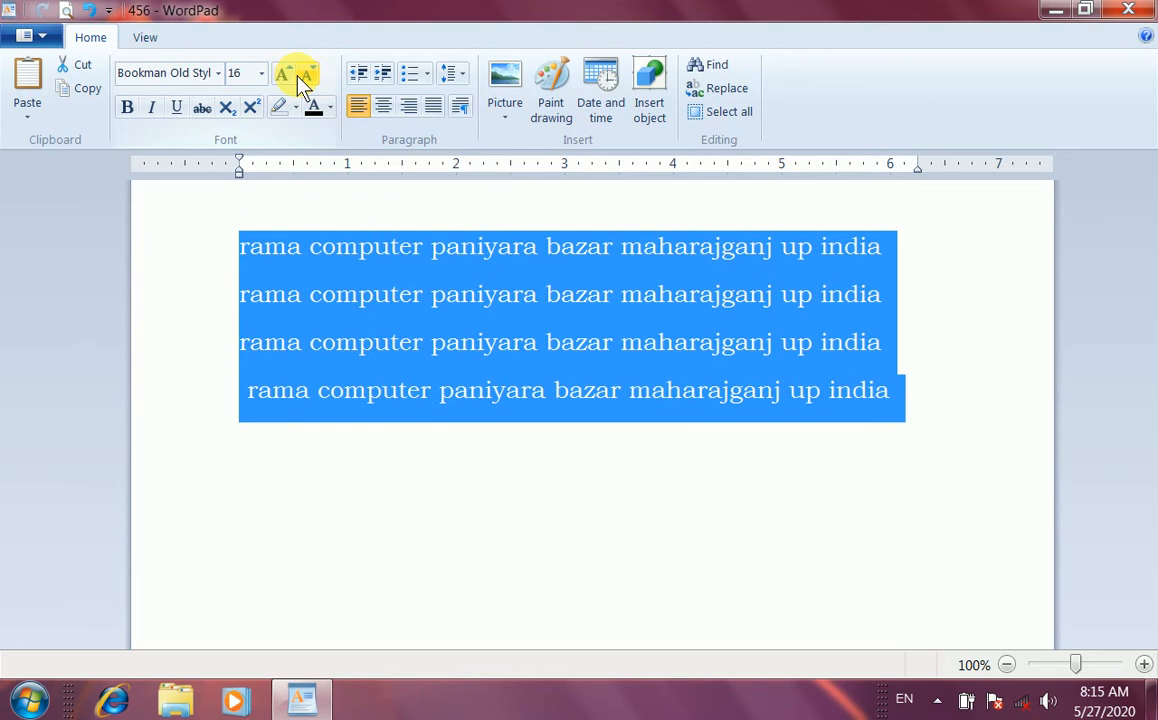
Step: Try bold and italic formatting on the four text lines, removing each one again
{"action": "left_click", "coordinate": [124, 109]}
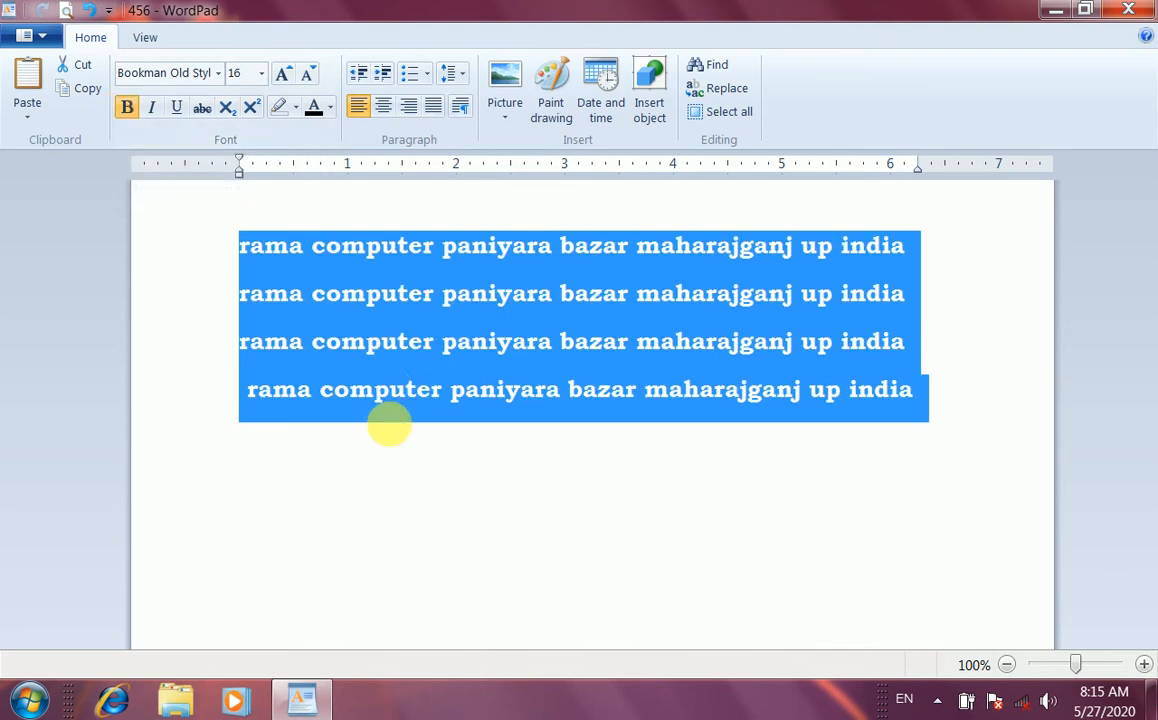
{"action": "left_click", "coordinate": [388, 475]}
{"action": "left_click_drag", "start_coordinate": [240, 243], "coordinate": [680, 455]}
{"action": "left_click", "coordinate": [126, 110]}
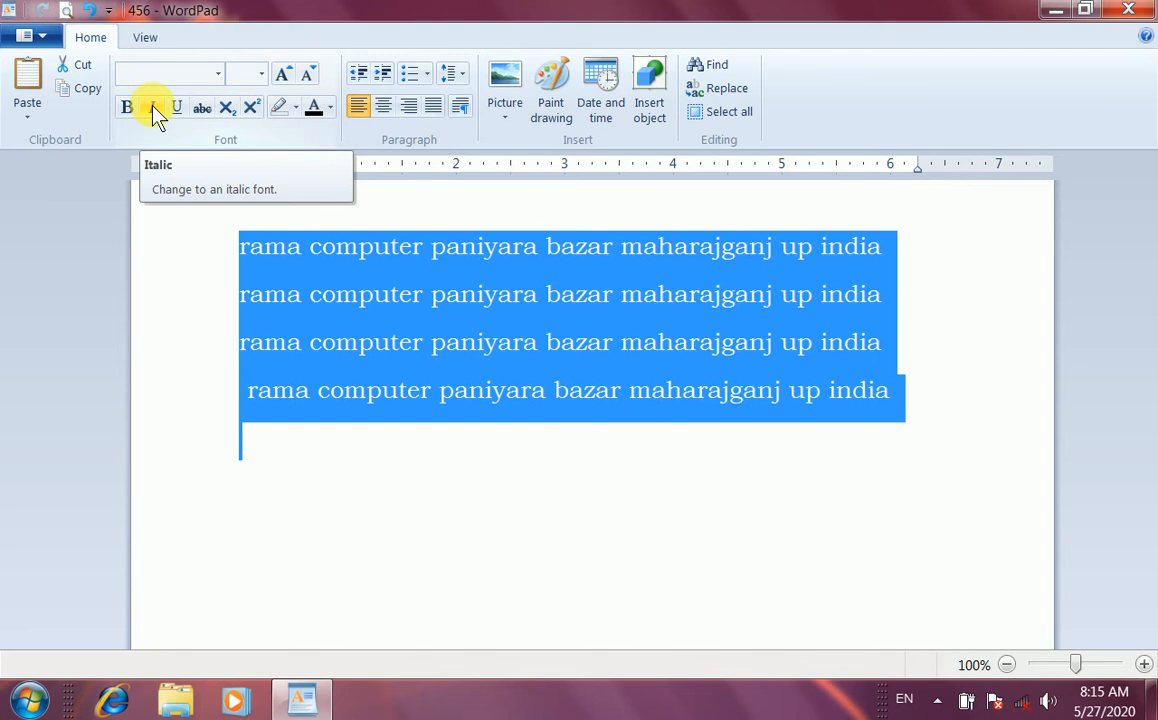
{"action": "left_click", "coordinate": [150, 107]}
{"action": "left_click", "coordinate": [150, 107]}
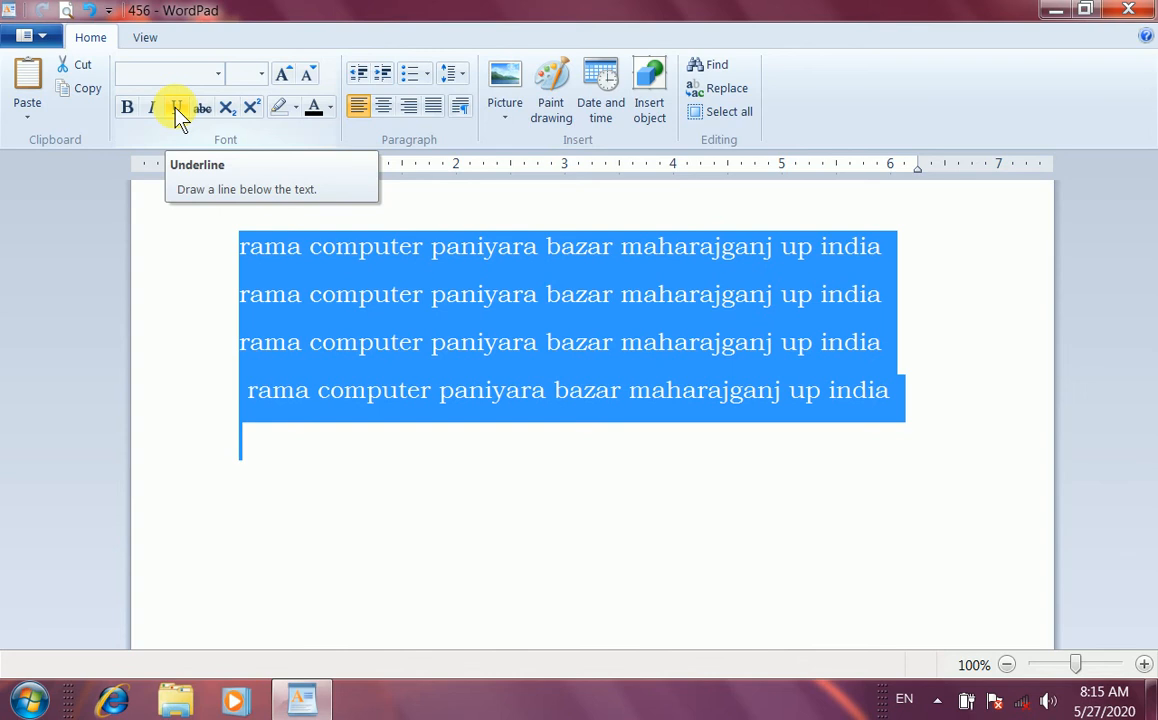
Step: Underline the four text lines, view them unselected, and remove the underline from the whole document
{"action": "left_click", "coordinate": [176, 117]}
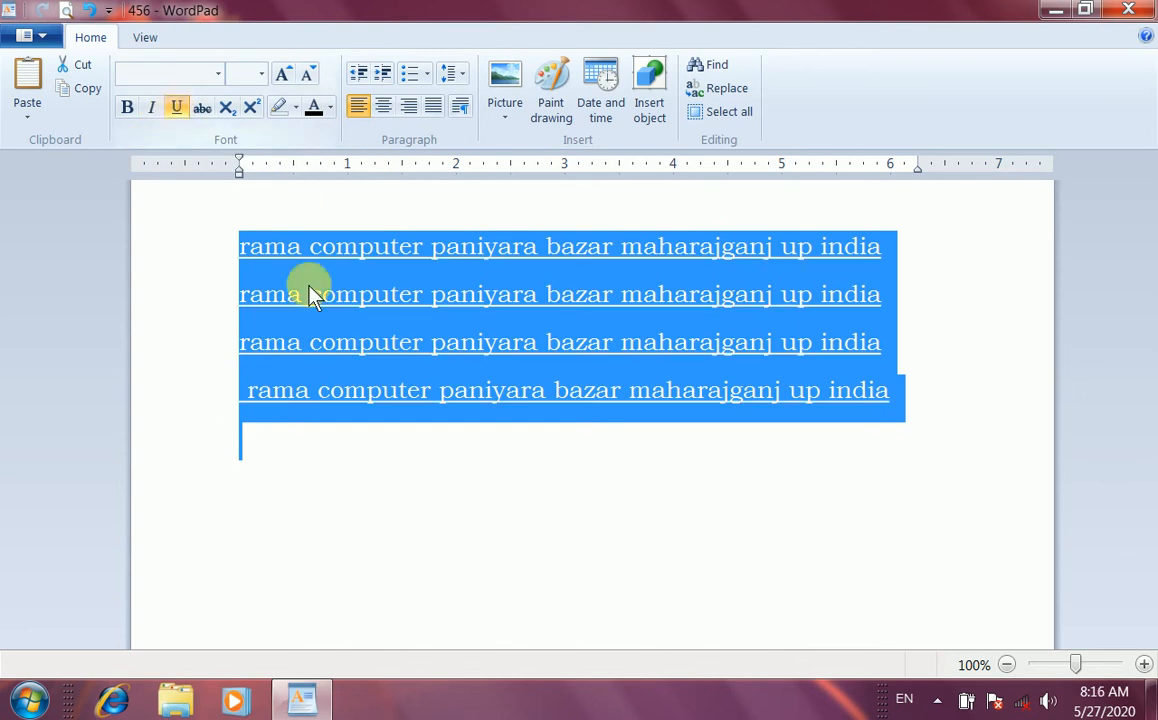
{"action": "left_click", "coordinate": [385, 525]}
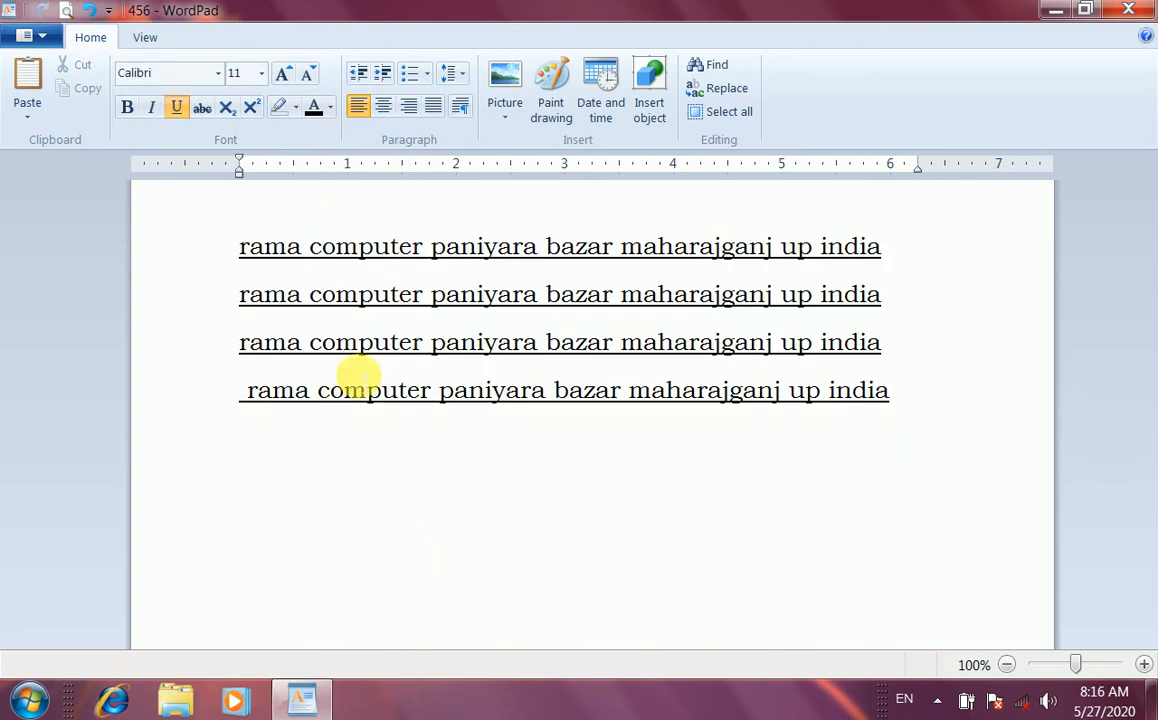
{"action": "key", "text": "ctrl+a"}
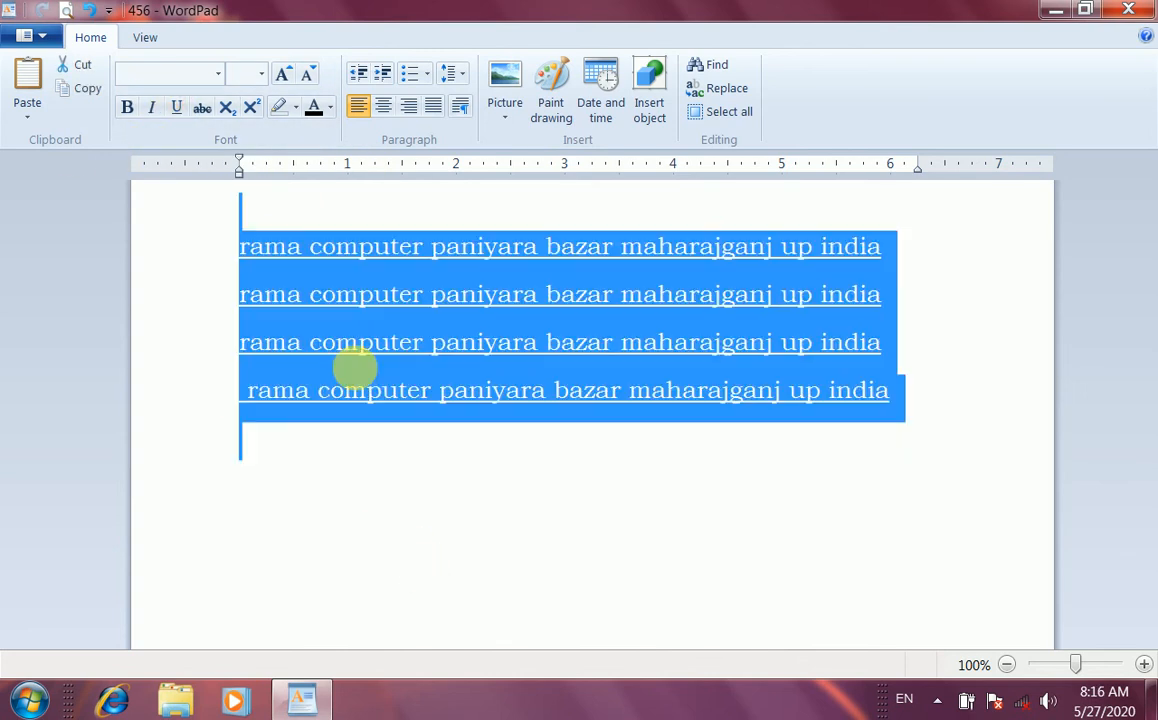
{"action": "left_click", "coordinate": [173, 108]}
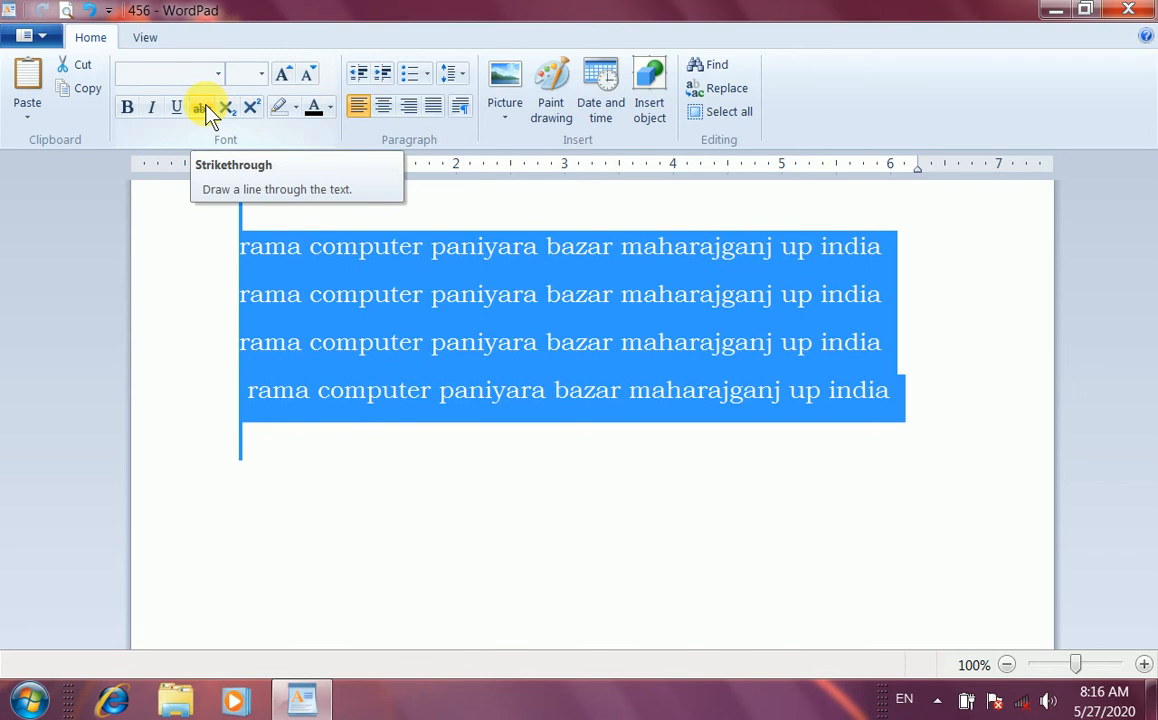
Step: Apply strikethrough to all four text lines and clear the selection
{"action": "left_click", "coordinate": [310, 452]}
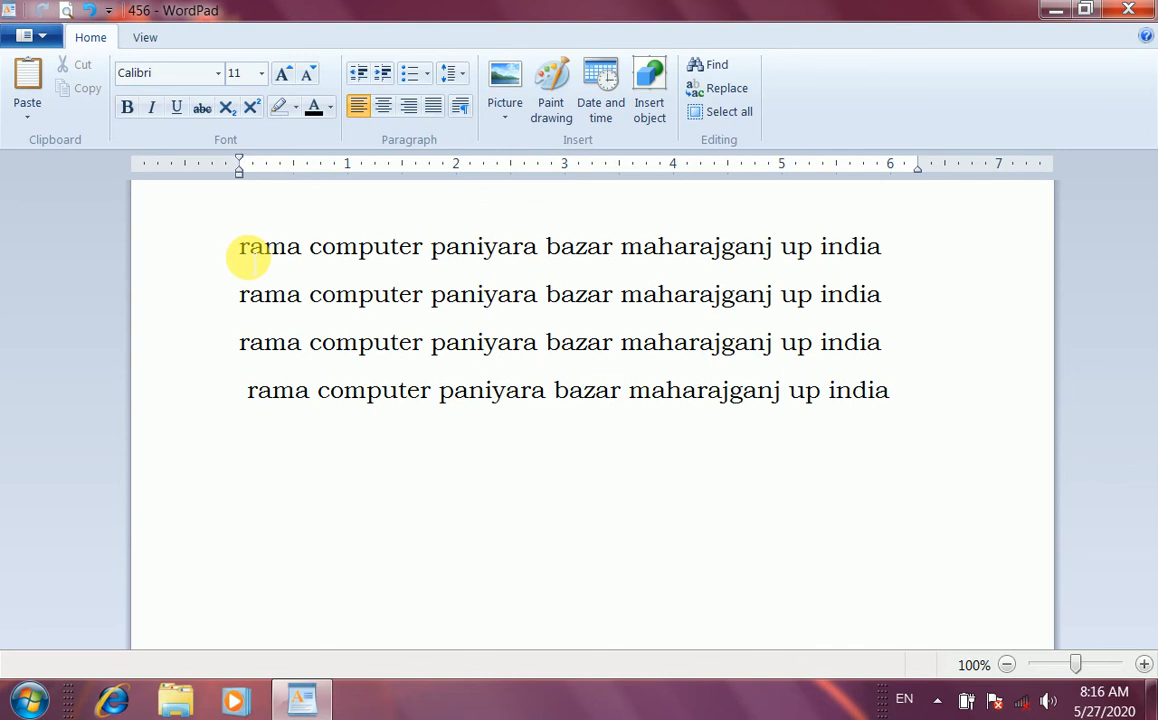
{"action": "left_click_drag", "start_coordinate": [335, 318], "coordinate": [920, 403]}
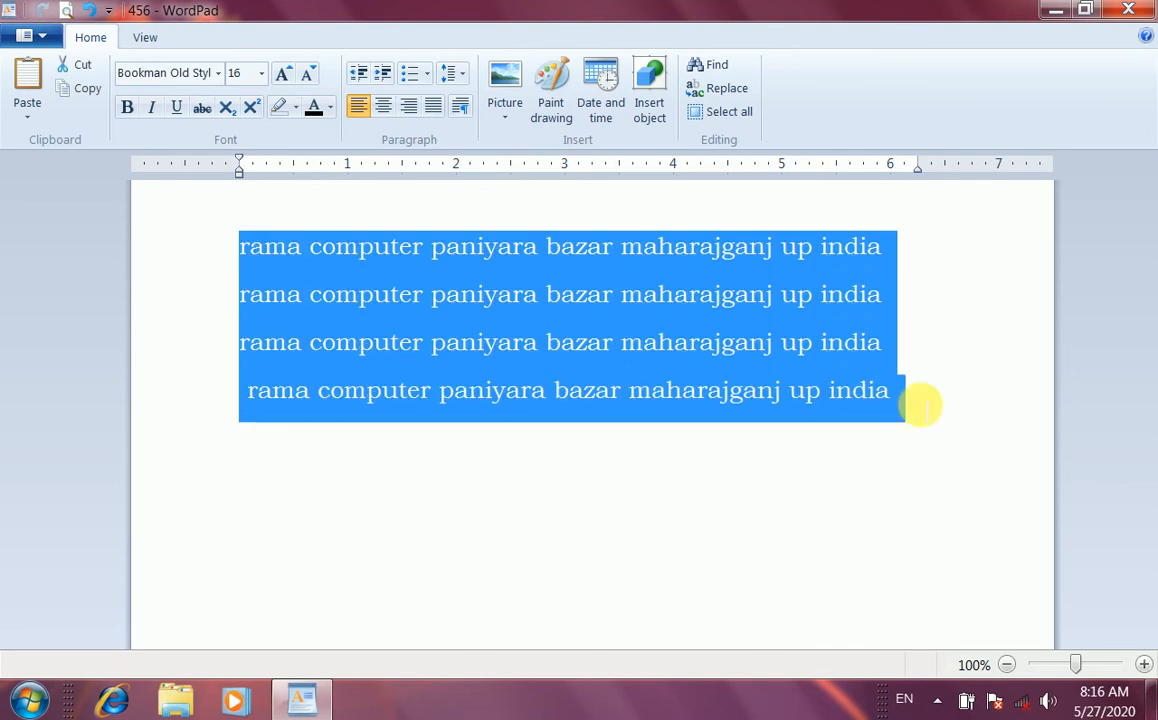
{"action": "left_click", "coordinate": [202, 110]}
{"action": "left_click", "coordinate": [329, 430]}
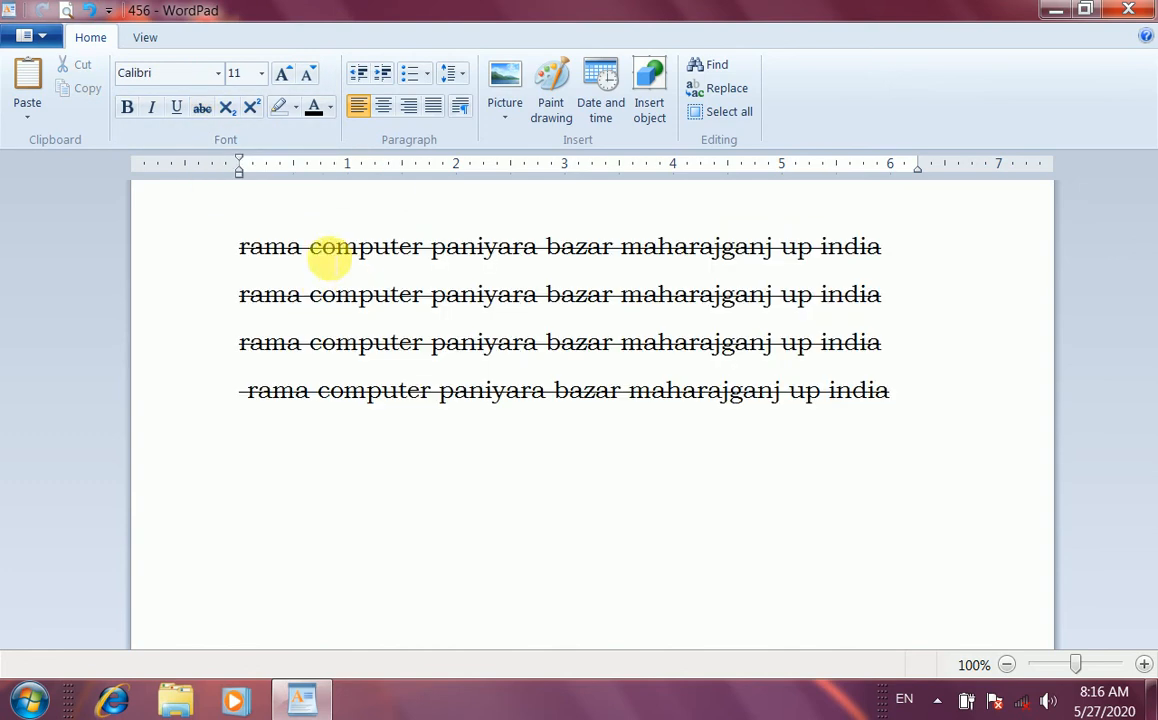
Step: Remove the strikethrough from all four text lines and place the cursor on the empty line below them
{"action": "left_click", "coordinate": [251, 215], "text": "shift"}
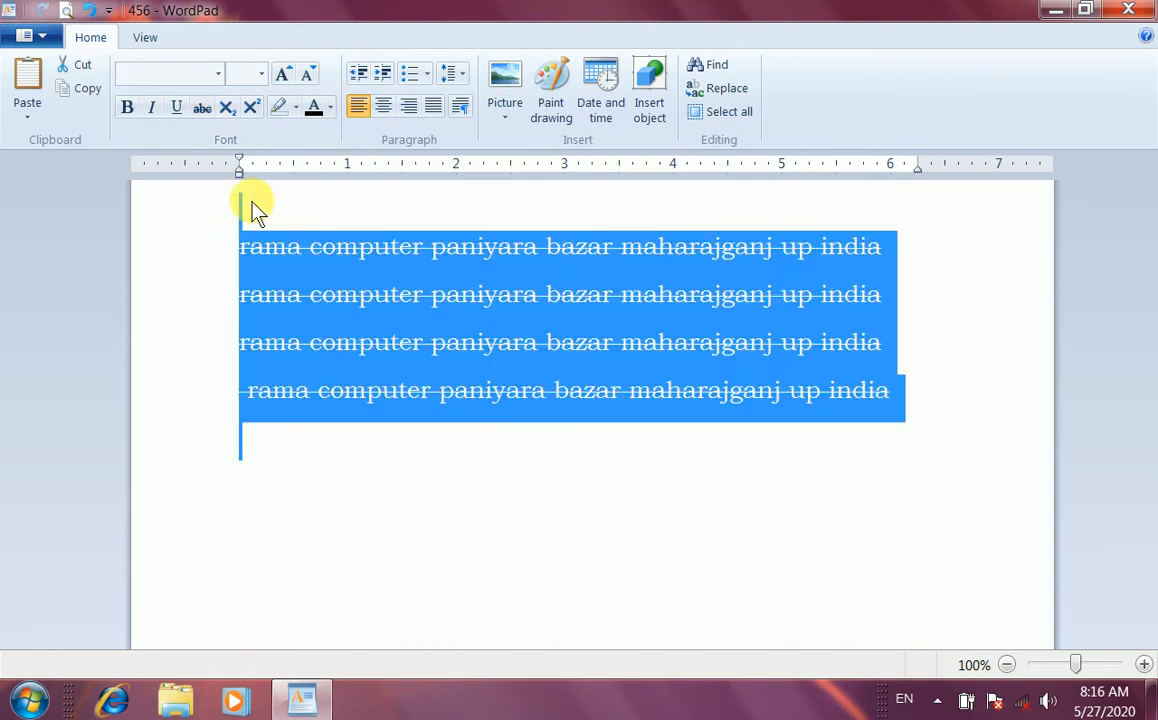
{"action": "left_click", "coordinate": [201, 110]}
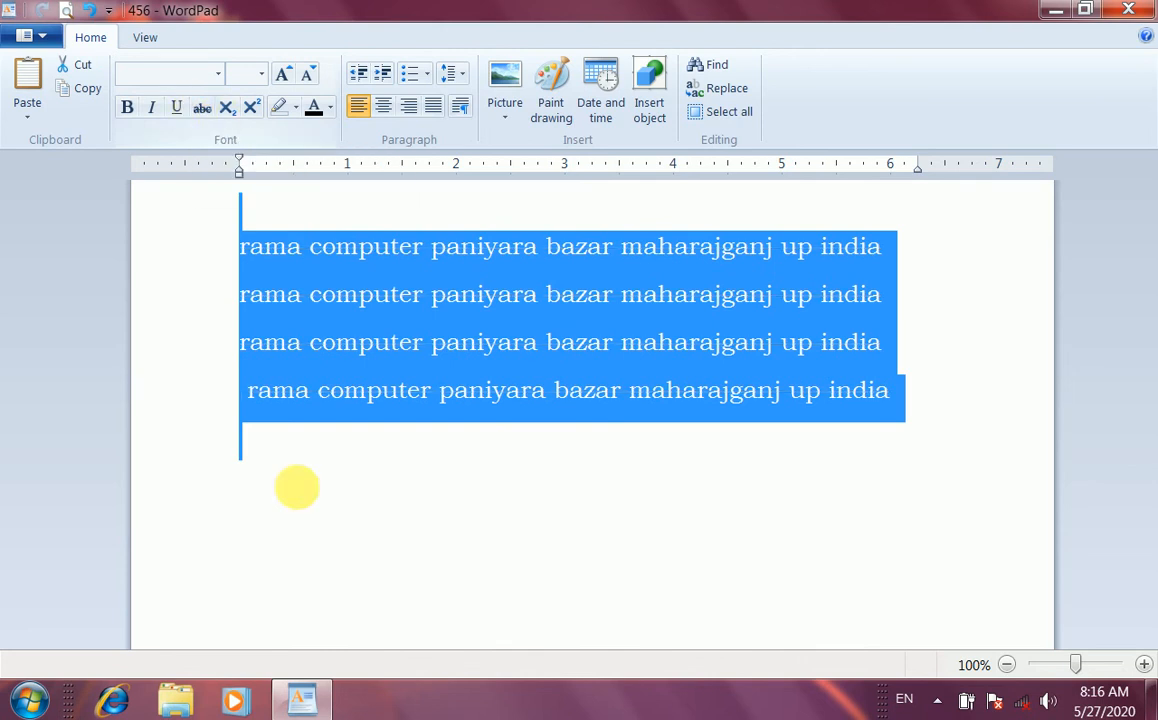
{"action": "left_click", "coordinate": [283, 474]}
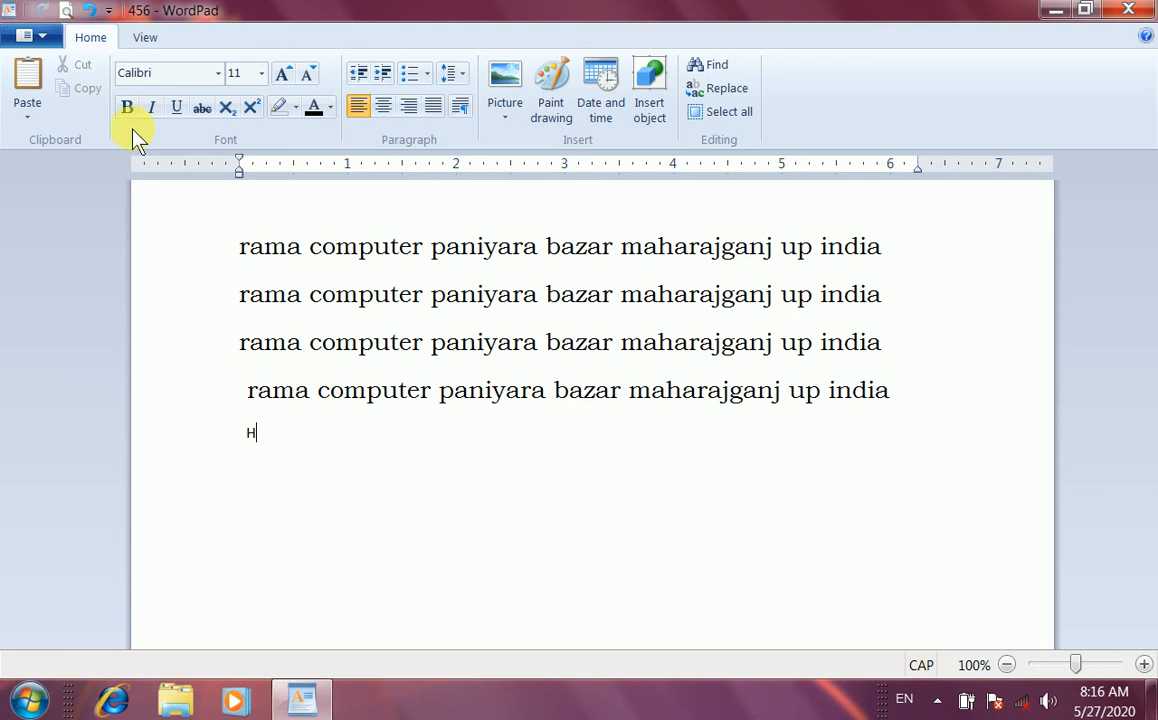
Step: Write H₂O with a subscript 2 below the text lines, followed after some spaces by O⁴ with a superscript 4
{"action": "type", "text": "H"}
{"action": "left_click", "coordinate": [227, 110]}
{"action": "type", "text": "2"}
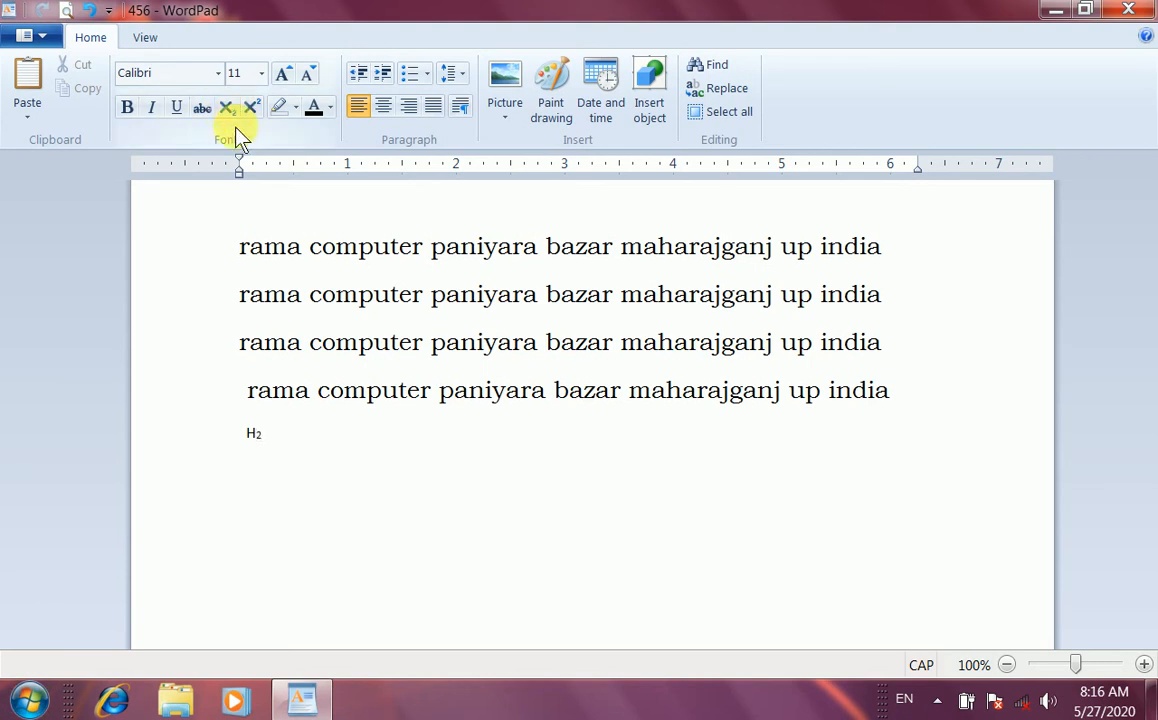
{"action": "type", "text": "O     "}
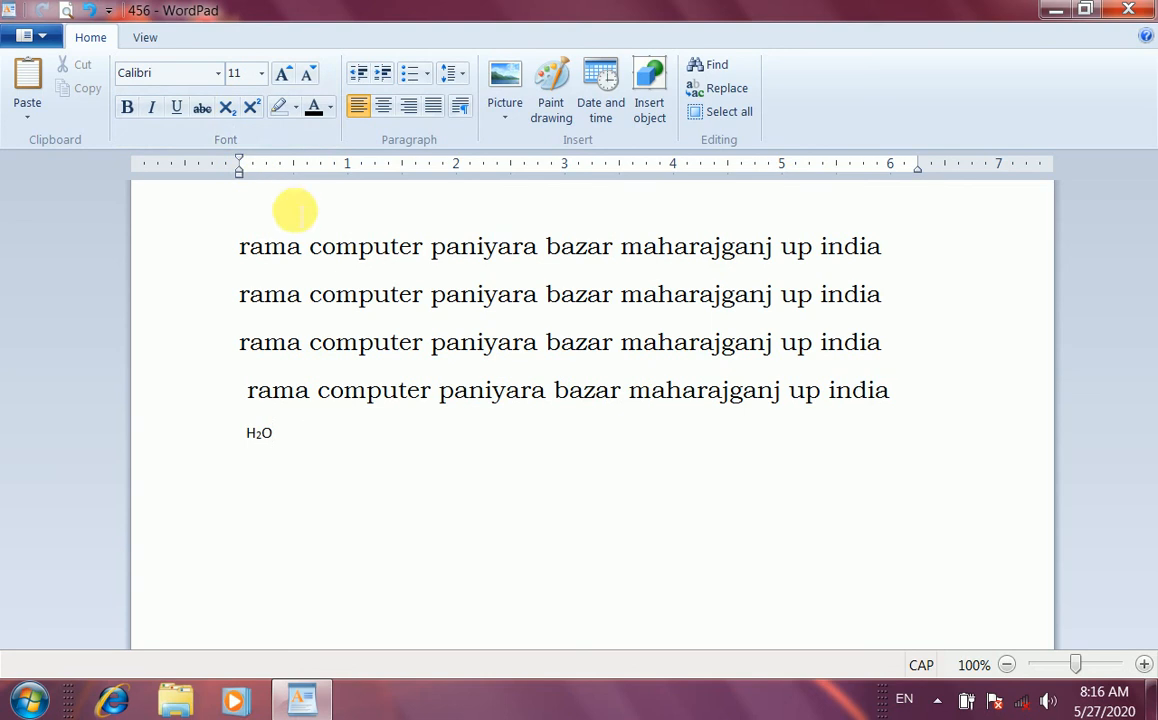
{"action": "type", "text": "     O⁴"}
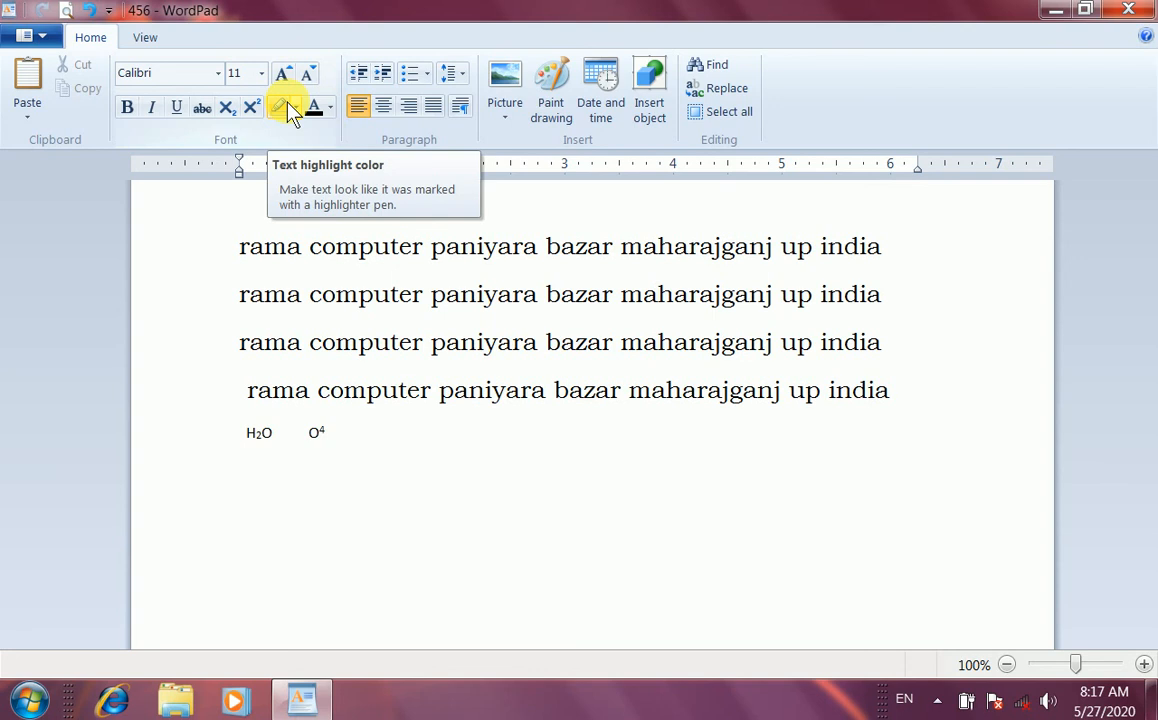
{"action": "left_click", "coordinate": [407, 476]}
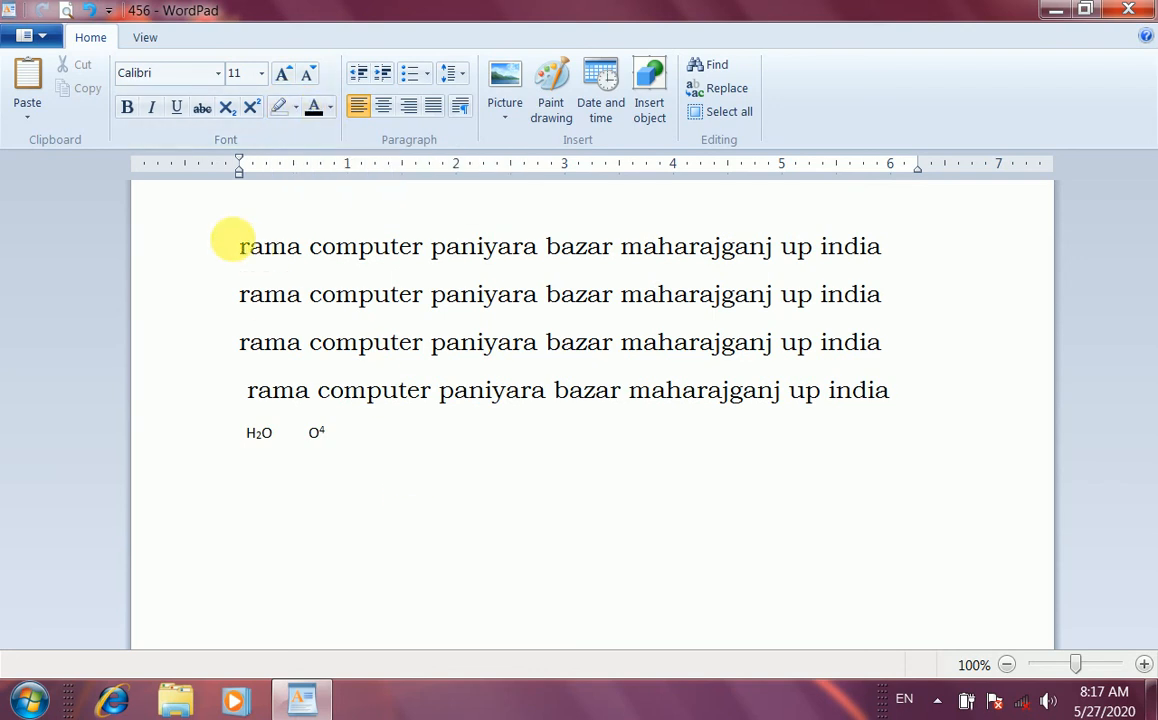
Step: Highlight the four text lines in olive and clear the selection
{"action": "left_click", "coordinate": [254, 259]}
{"action": "left_click_drag", "start_coordinate": [254, 259], "coordinate": [895, 400]}
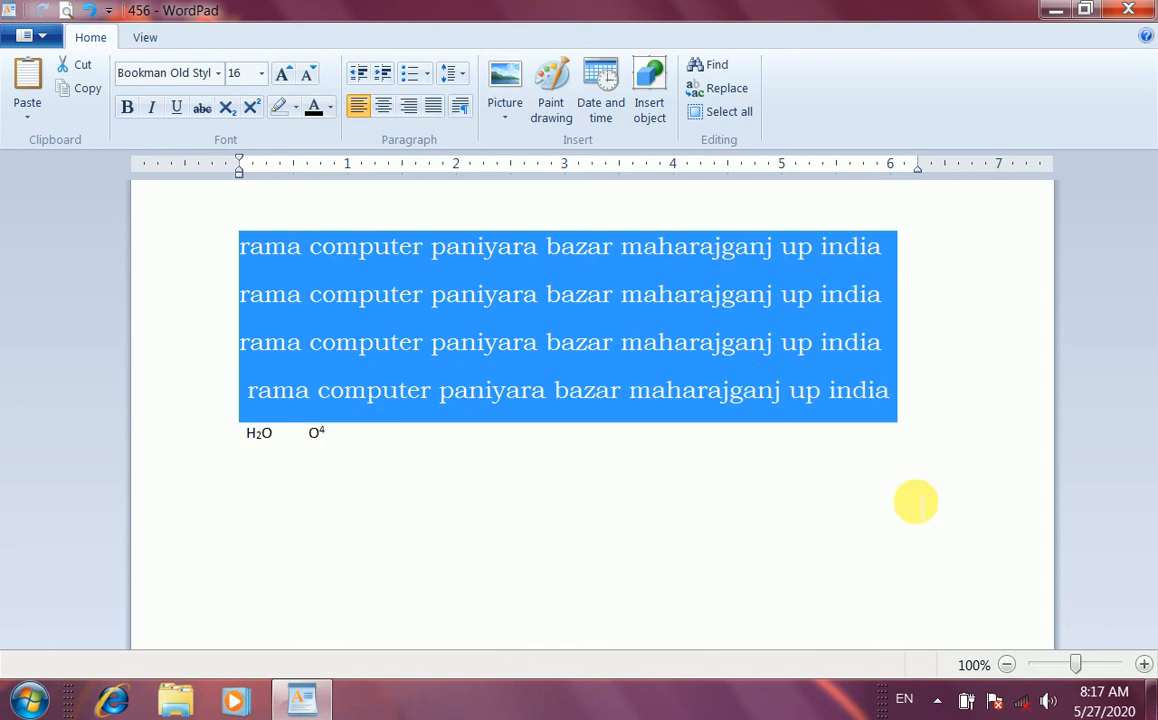
{"action": "left_click", "coordinate": [297, 109]}
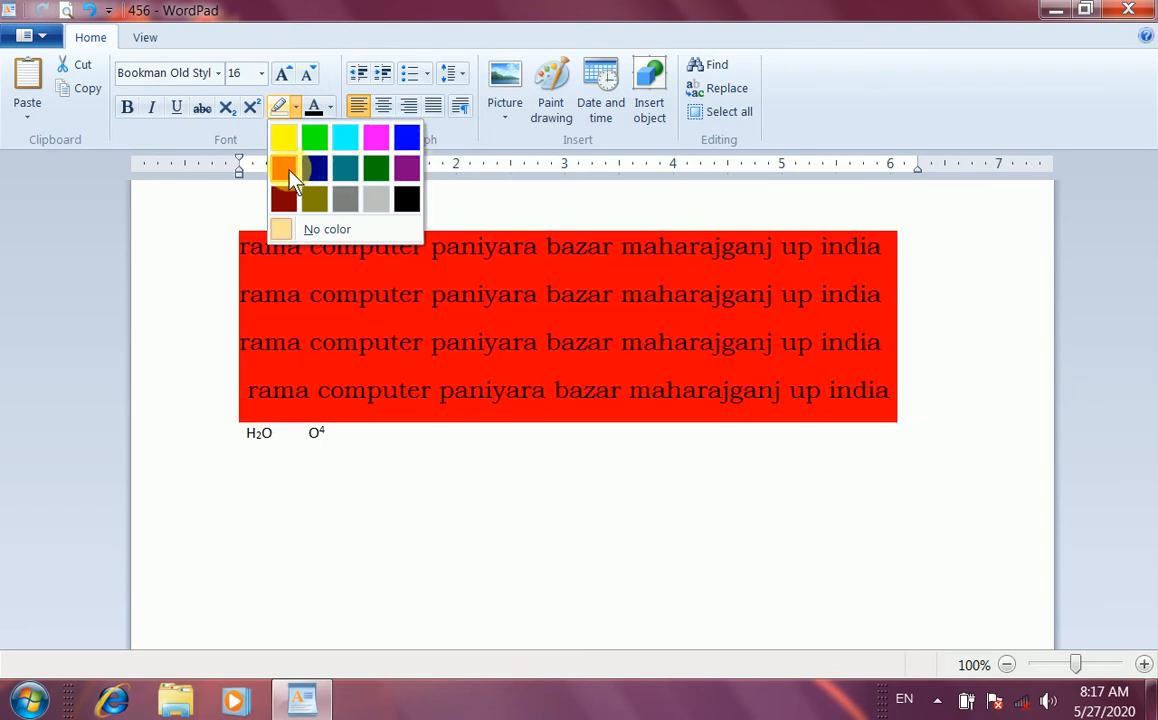
{"action": "left_click", "coordinate": [316, 206]}
{"action": "left_click", "coordinate": [372, 452]}
Step: Remove the highlight color from the whole text, including the formula line, and deselect it
{"action": "left_click_drag", "start_coordinate": [239, 246], "coordinate": [895, 437]}
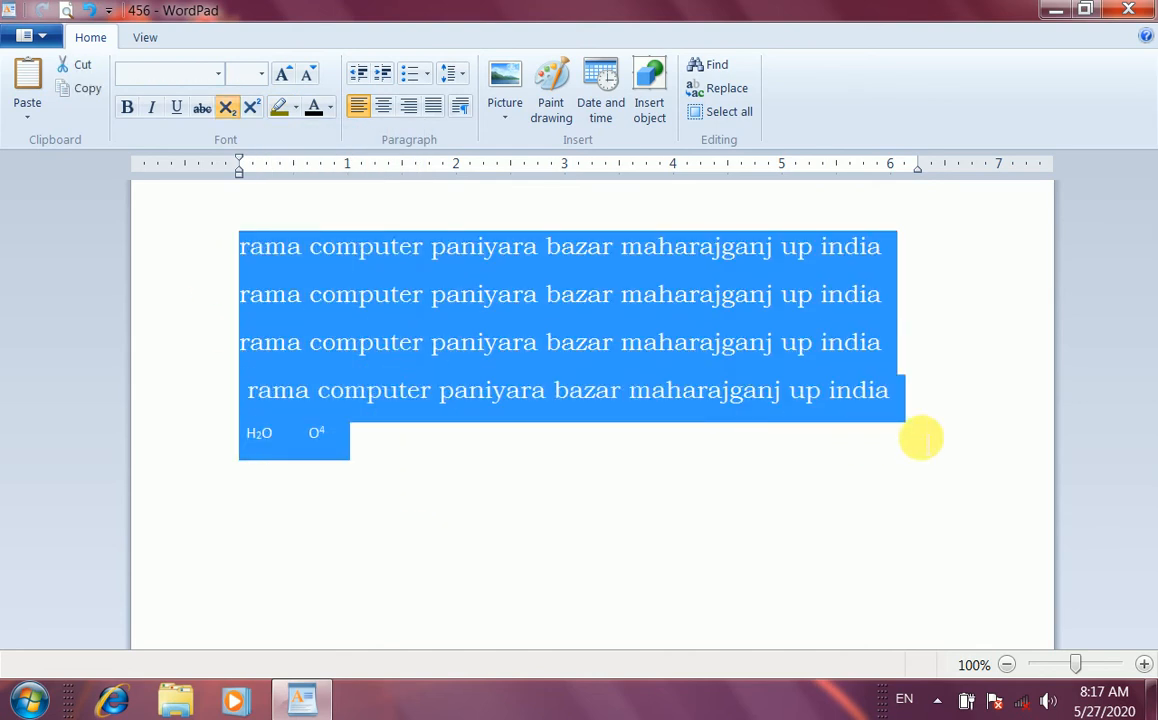
{"action": "left_click", "coordinate": [296, 108]}
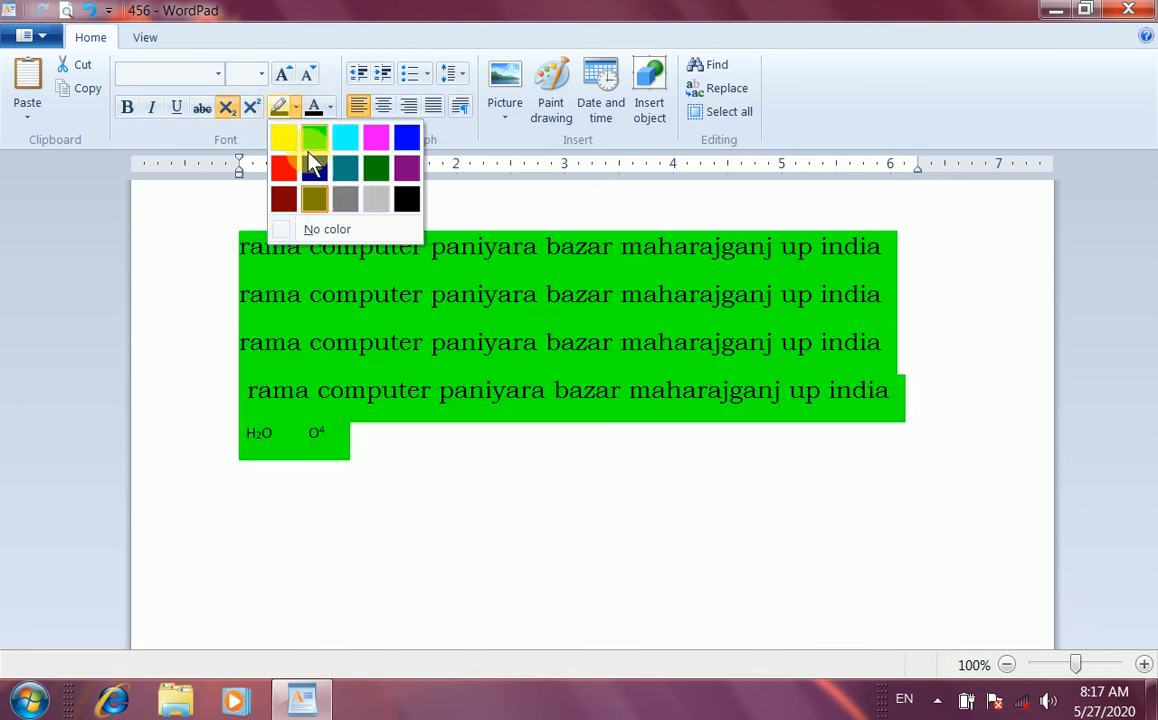
{"action": "left_click", "coordinate": [325, 232]}
{"action": "left_click", "coordinate": [393, 504]}
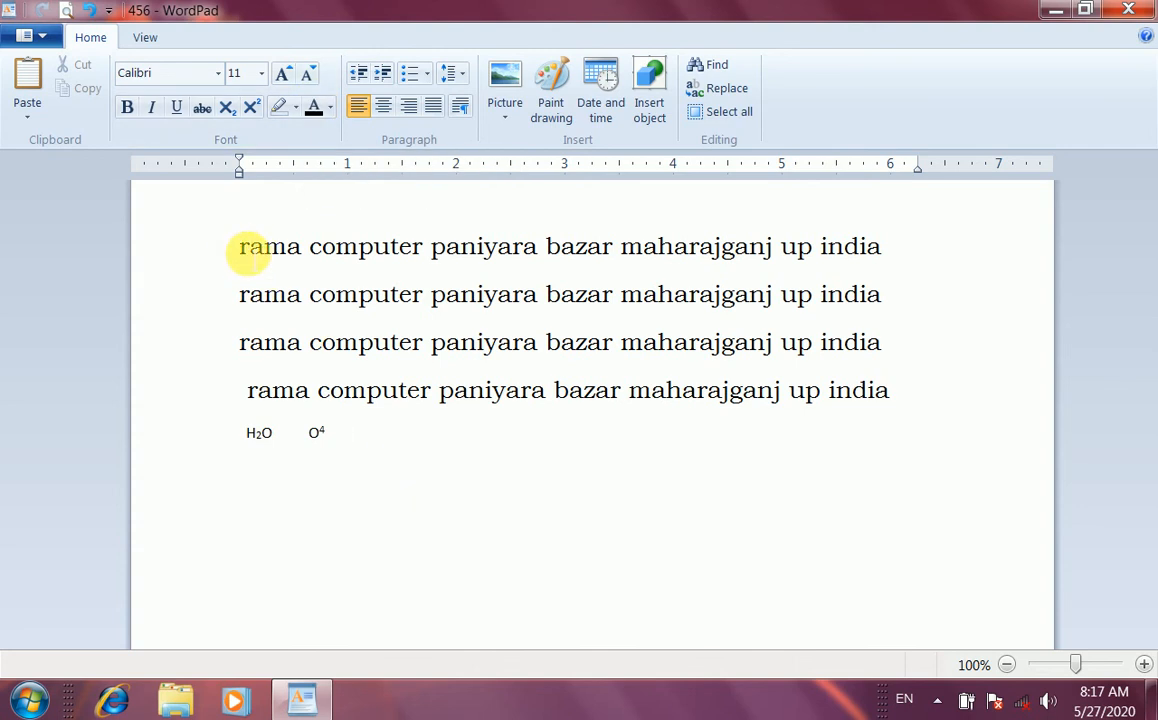
Step: Color all five lines of text red and deselect them
{"action": "left_click_drag", "start_coordinate": [242, 250], "coordinate": [936, 445]}
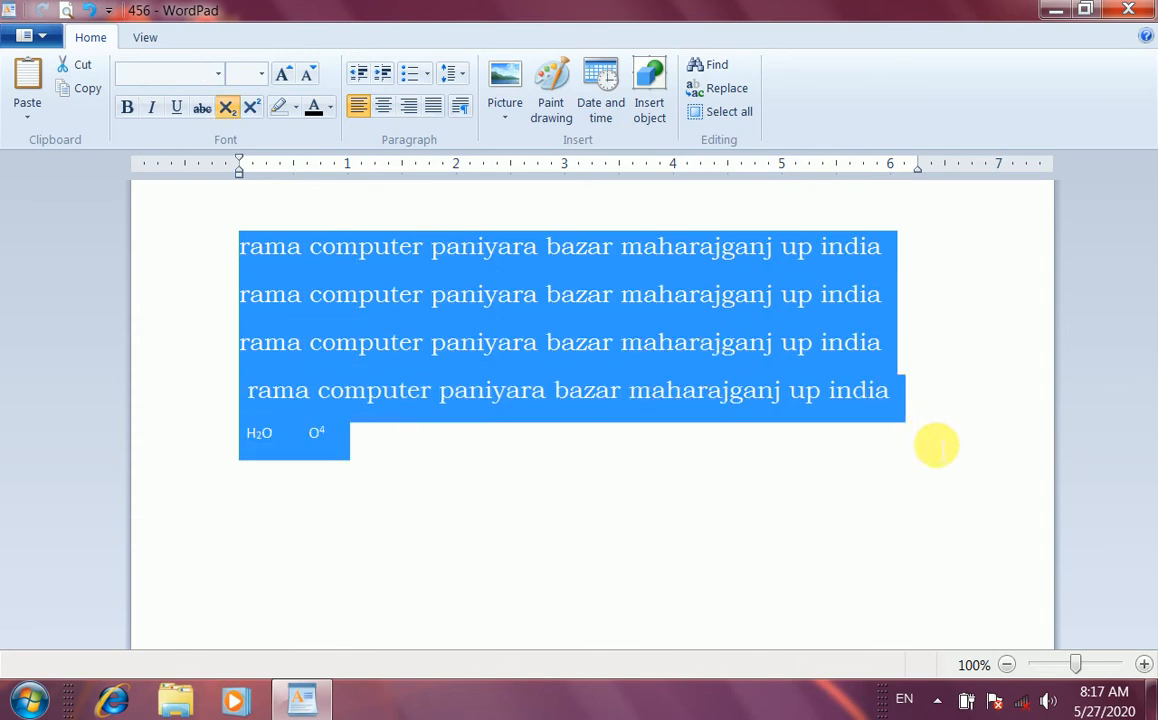
{"action": "left_click", "coordinate": [328, 109]}
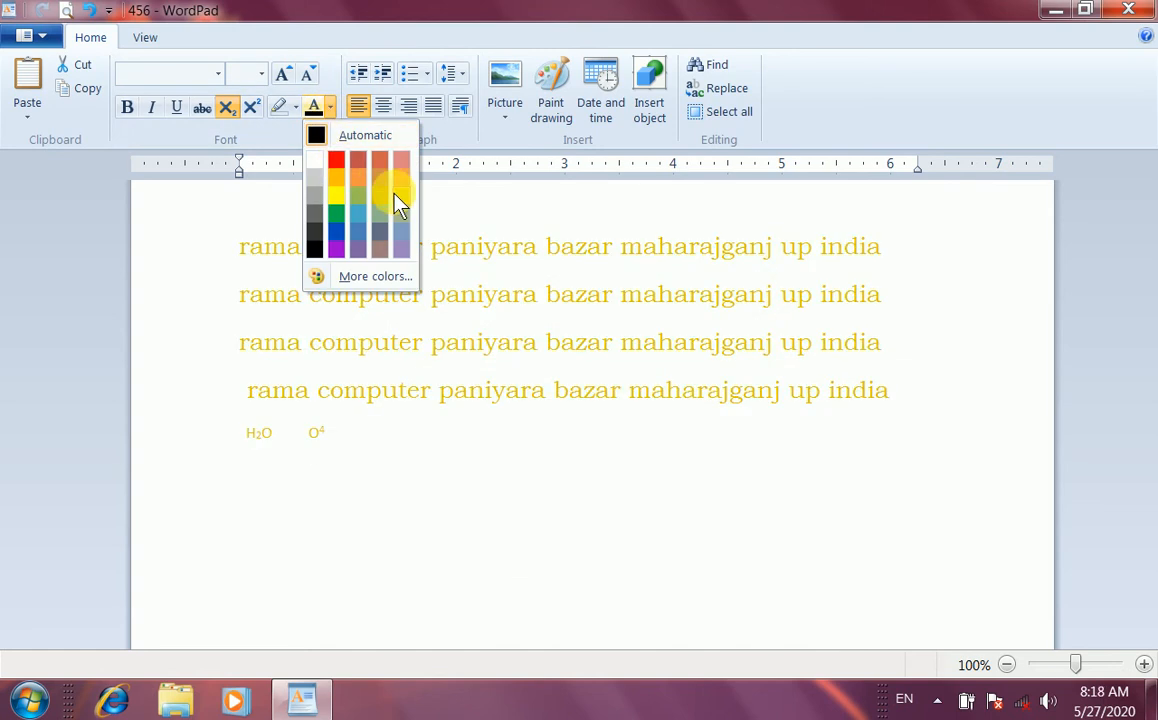
{"action": "left_click", "coordinate": [337, 166]}
{"action": "left_click", "coordinate": [365, 472]}
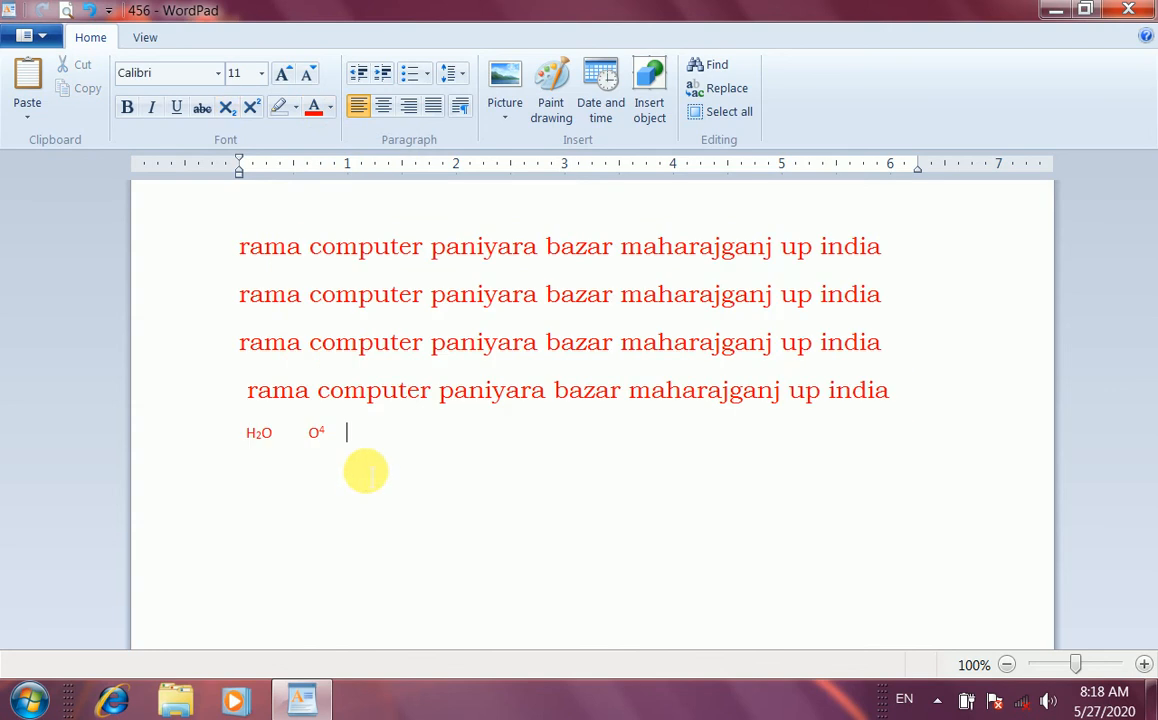
Step: Restore the automatic font color on all the text and clear the selection
{"action": "left_click_drag", "start_coordinate": [380, 439], "coordinate": [238, 222]}
{"action": "left_click", "coordinate": [329, 108]}
{"action": "left_click", "coordinate": [337, 150]}
{"action": "left_click", "coordinate": [386, 462]}
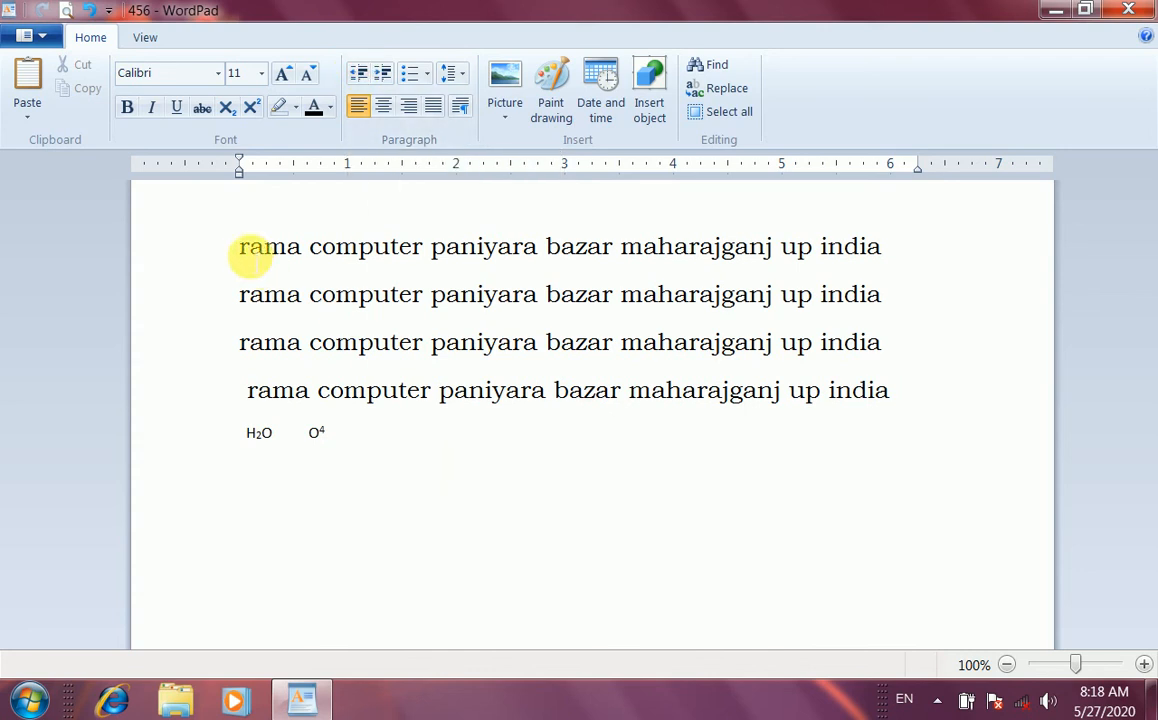
Step: Increase the indent of the first text line repeatedly until it starts at 3 inches on the ruler
{"action": "left_click_drag", "start_coordinate": [240, 248], "coordinate": [887, 277]}
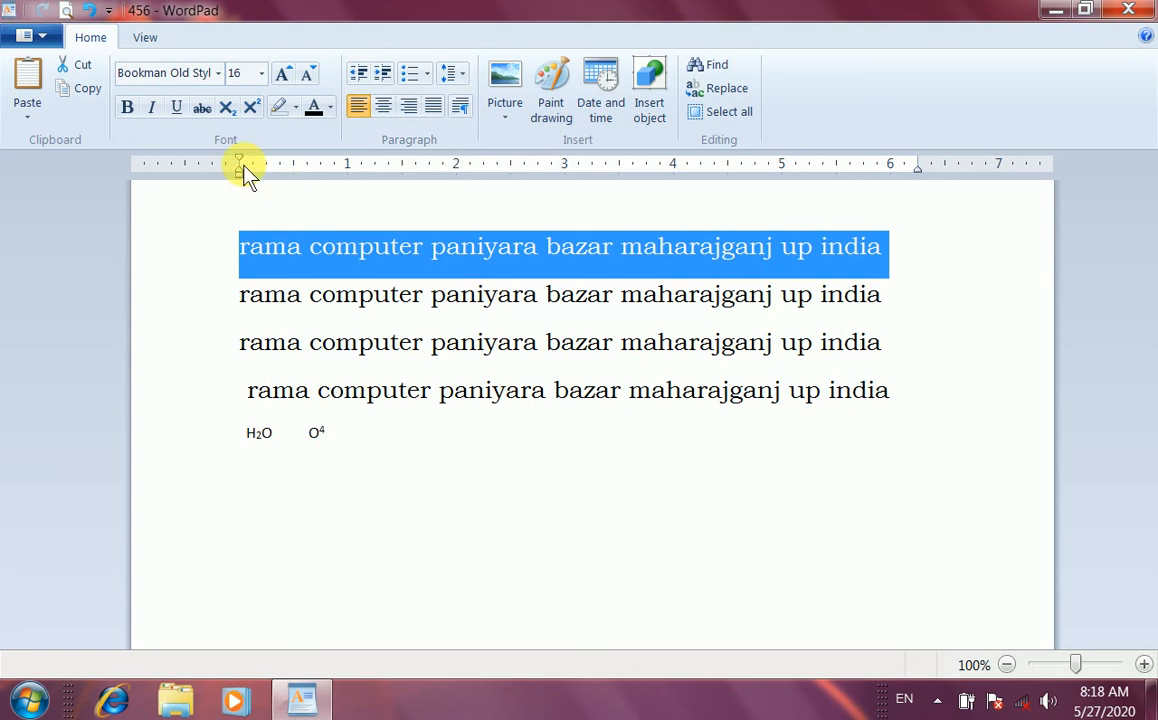
{"action": "left_click", "coordinate": [388, 76]}
{"action": "left_click", "coordinate": [388, 76]}
{"action": "left_click", "coordinate": [388, 76]}
{"action": "left_click", "coordinate": [388, 76]}
{"action": "left_click", "coordinate": [388, 76]}
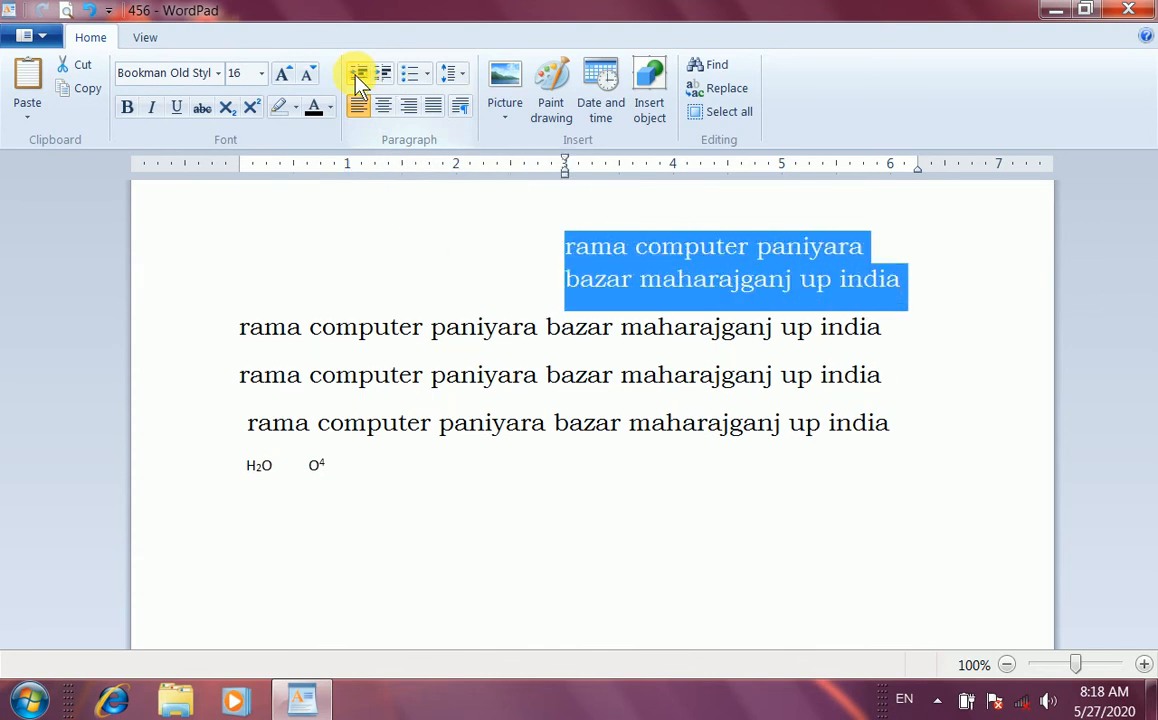
Step: Decrease the first line's indent step by step back to the margin and deselect the line
{"action": "left_click", "coordinate": [357, 76]}
{"action": "left_click", "coordinate": [357, 76]}
{"action": "left_click", "coordinate": [357, 76]}
{"action": "left_click", "coordinate": [357, 76]}
{"action": "left_click", "coordinate": [357, 76]}
{"action": "left_click", "coordinate": [357, 76]}
{"action": "left_click", "coordinate": [452, 504]}
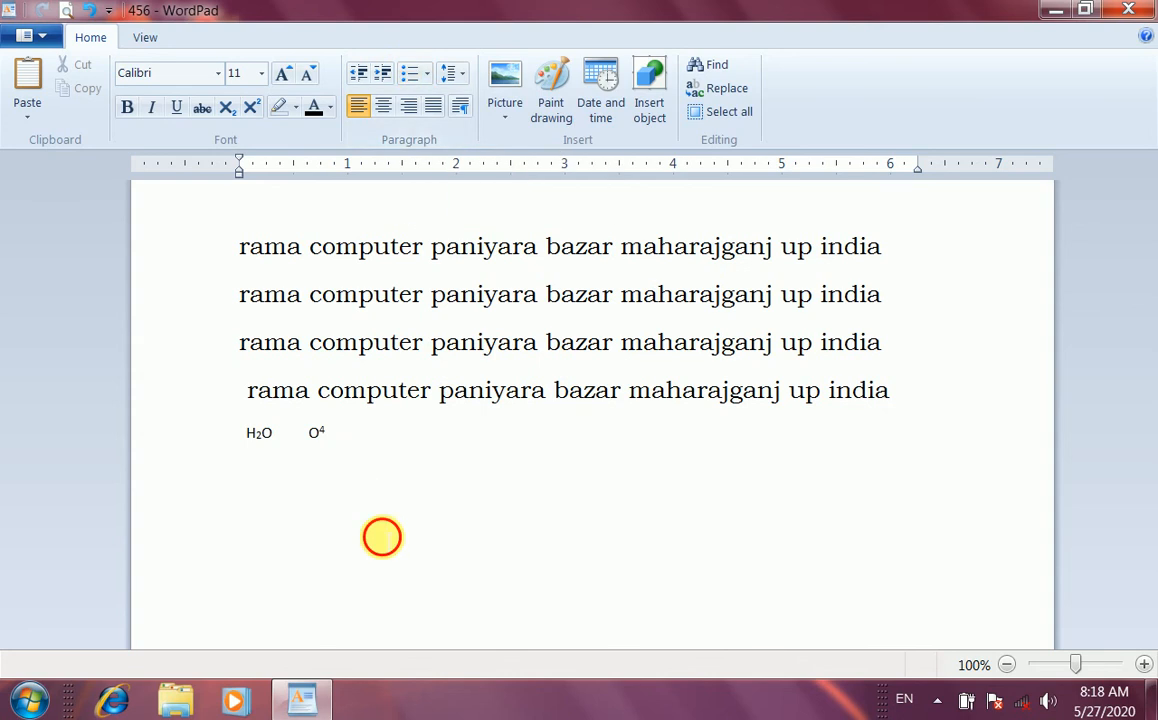
Step: Try a round-bullet list on all five lines, remove the list formatting again and clear the selection
{"action": "left_click_drag", "start_coordinate": [241, 247], "coordinate": [903, 437]}
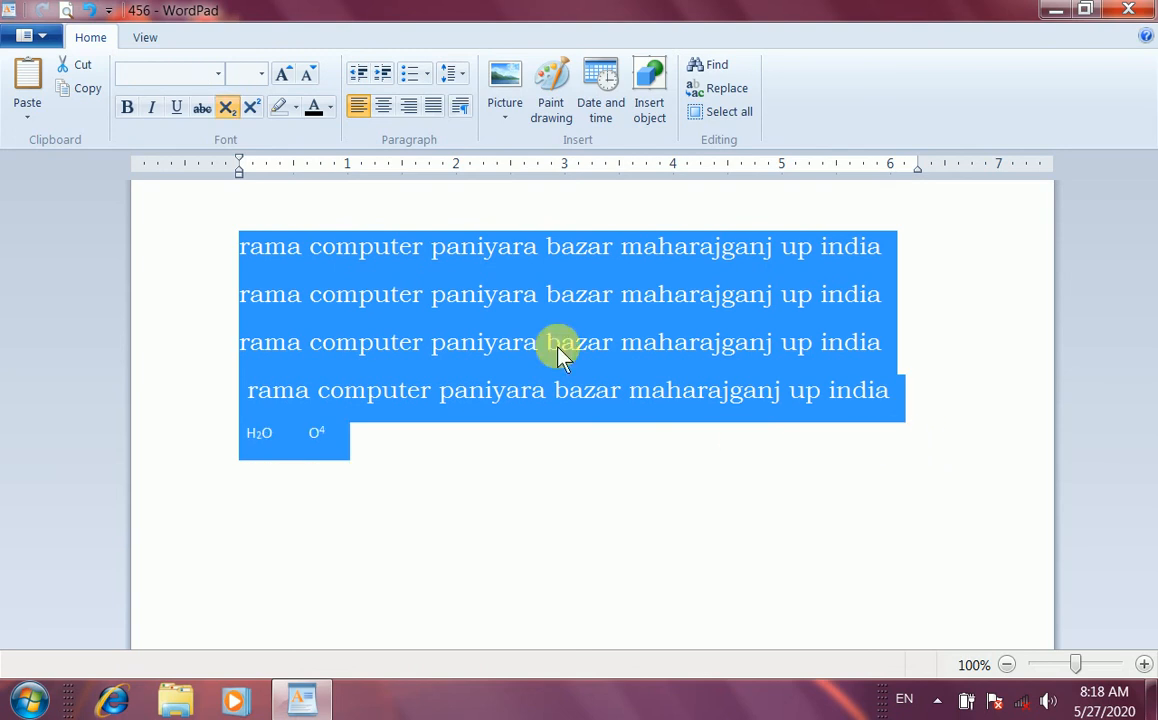
{"action": "left_click", "coordinate": [428, 76]}
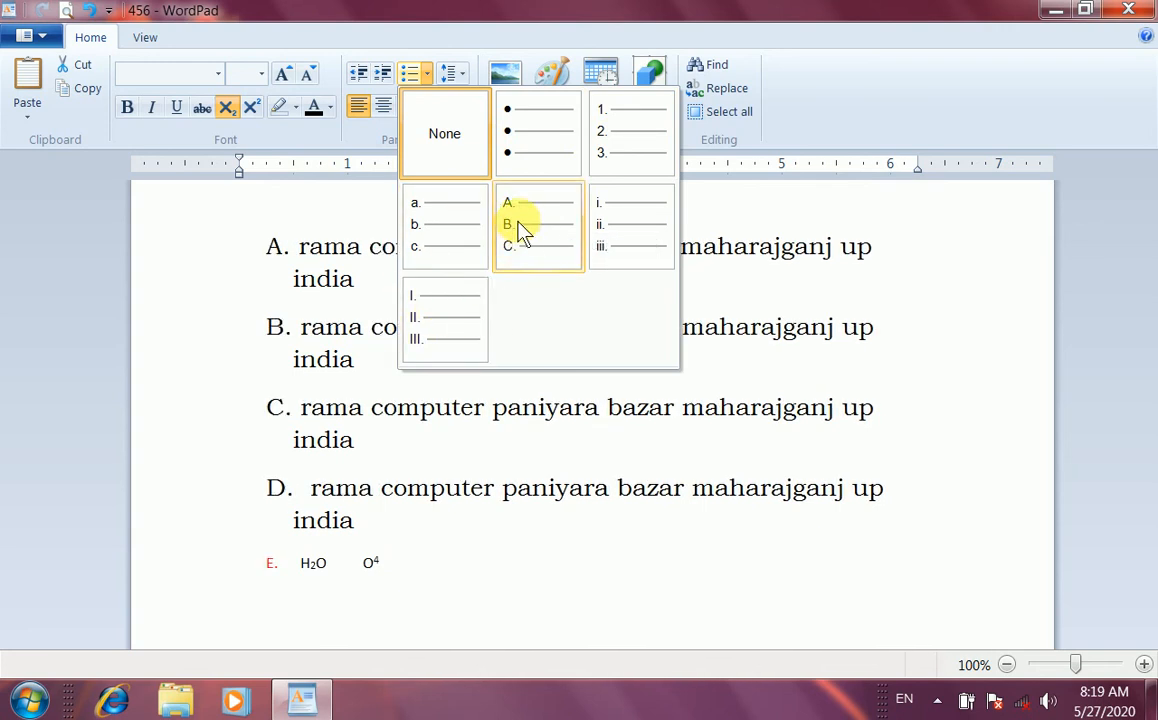
{"action": "left_click", "coordinate": [528, 157]}
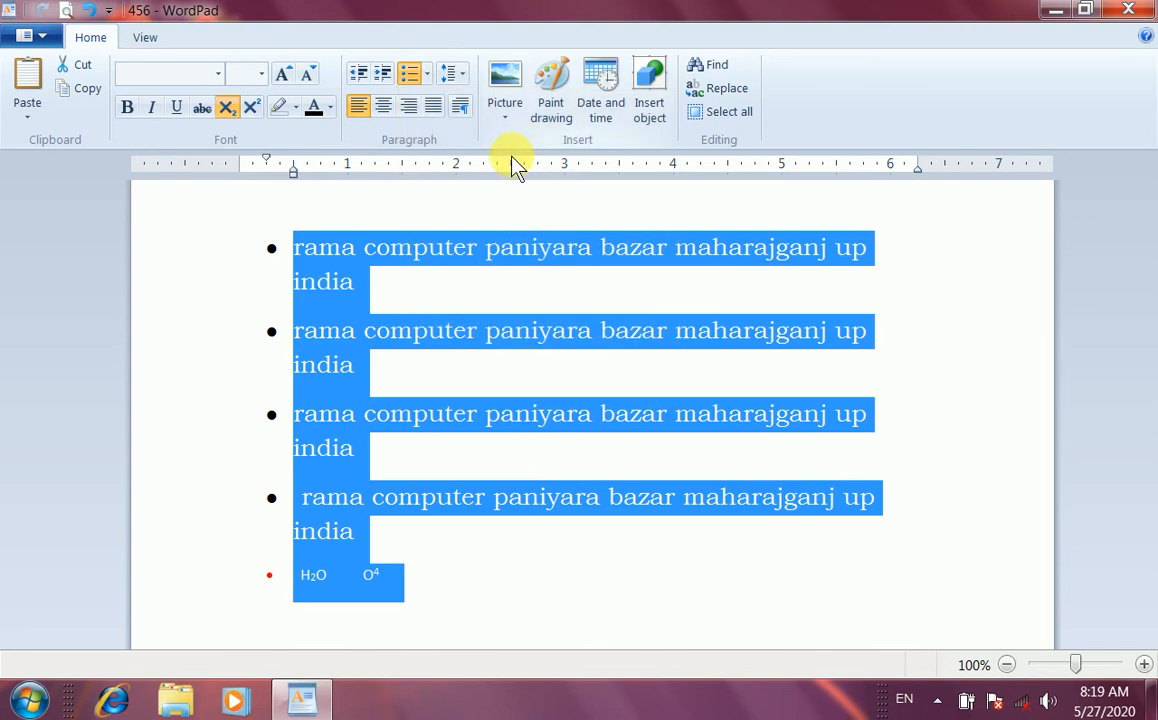
{"action": "left_click", "coordinate": [430, 76]}
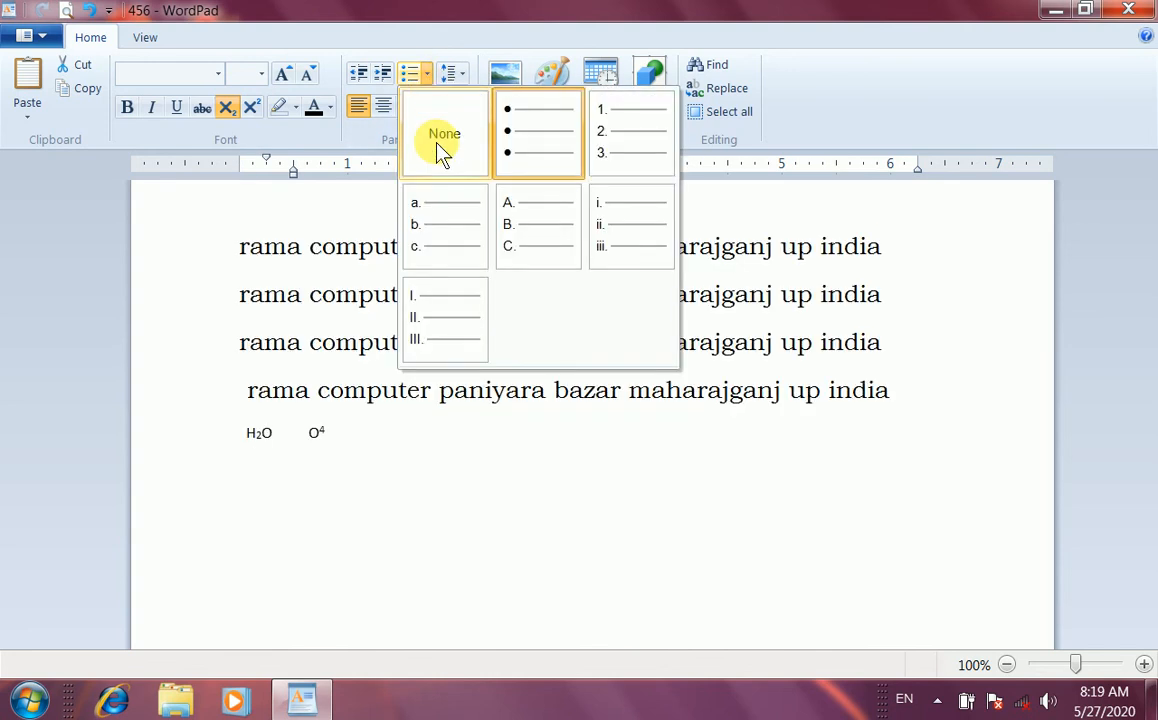
{"action": "left_click", "coordinate": [443, 150]}
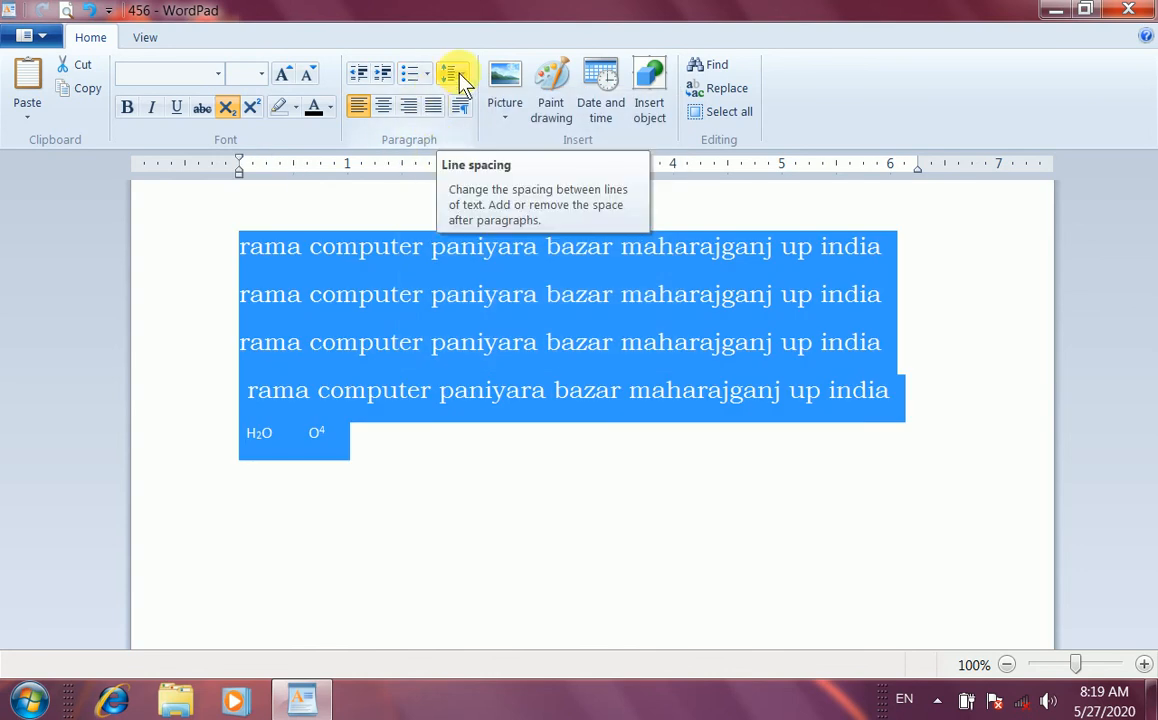
{"action": "left_click", "coordinate": [302, 294]}
Step: Try line spacings of 1.0, 1.5 and 2 on all five lines and deselect them
{"action": "left_click_drag", "start_coordinate": [264, 246], "coordinate": [309, 248]}
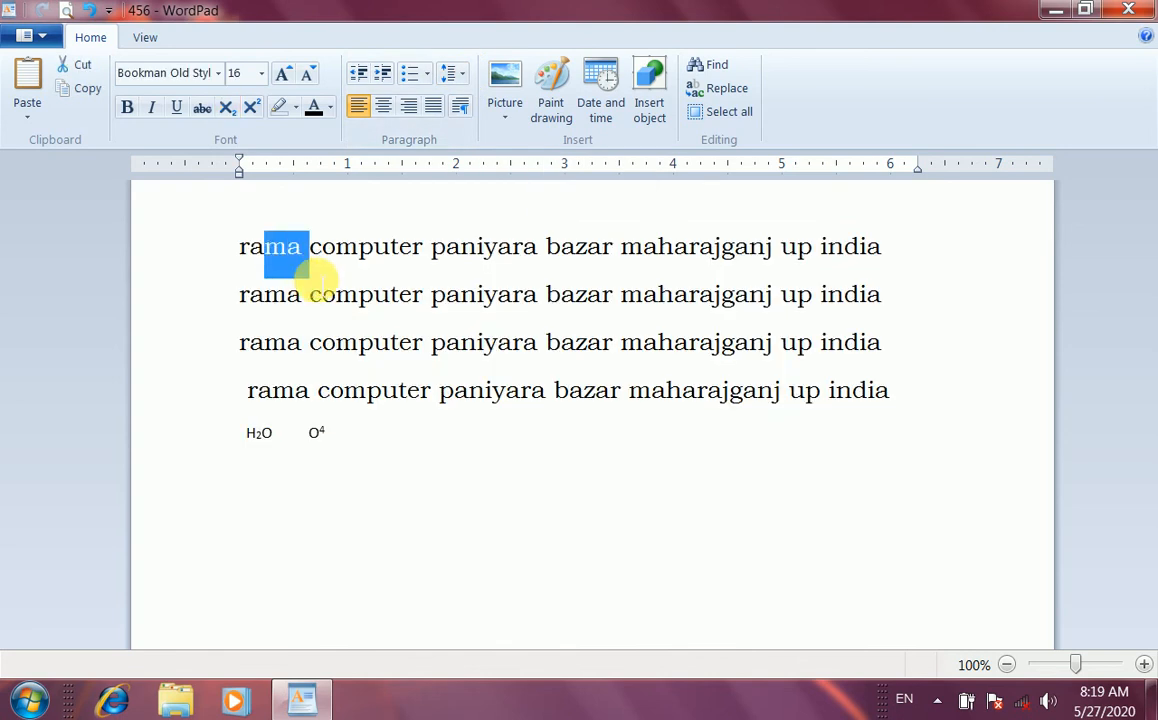
{"action": "left_click_drag", "start_coordinate": [390, 455], "coordinate": [222, 240]}
{"action": "left_click", "coordinate": [462, 80]}
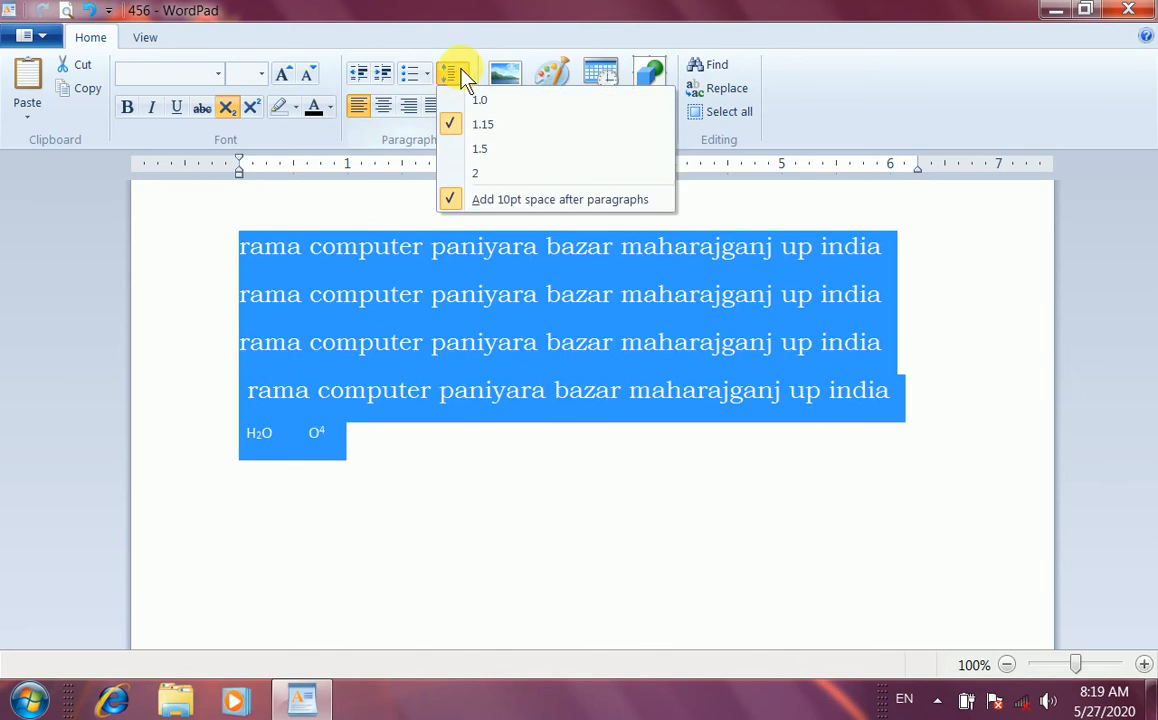
{"action": "left_click", "coordinate": [462, 98]}
{"action": "left_click", "coordinate": [455, 80]}
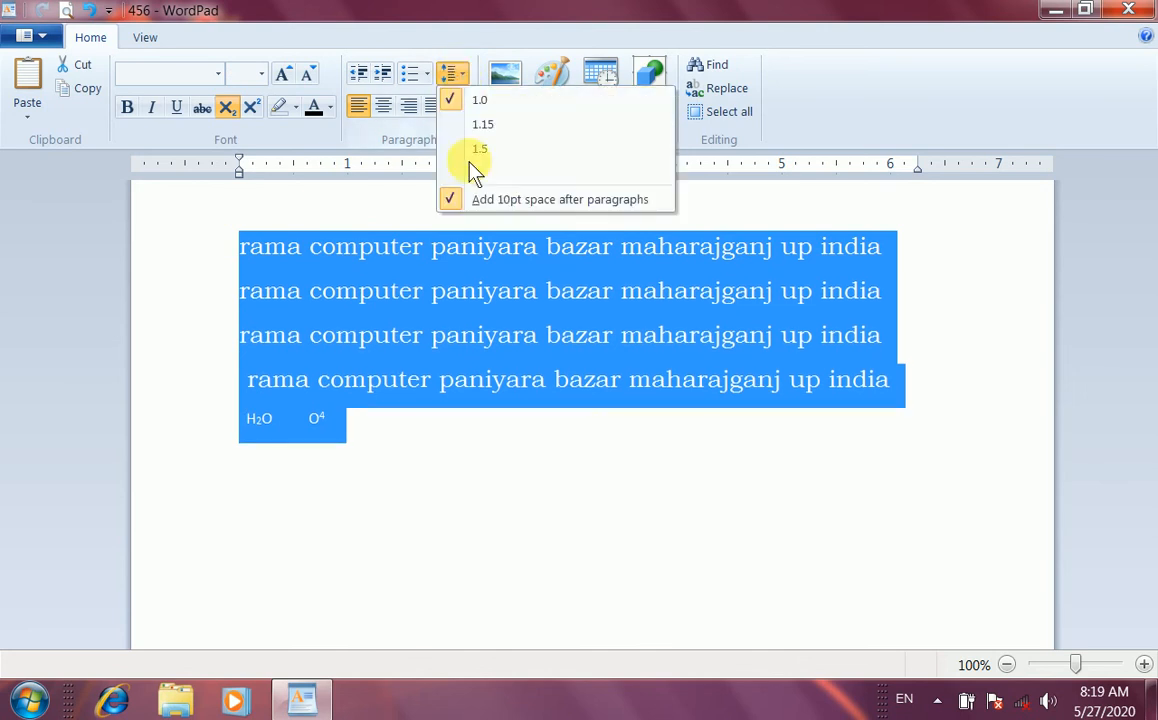
{"action": "left_click", "coordinate": [470, 148]}
{"action": "left_click", "coordinate": [460, 80]}
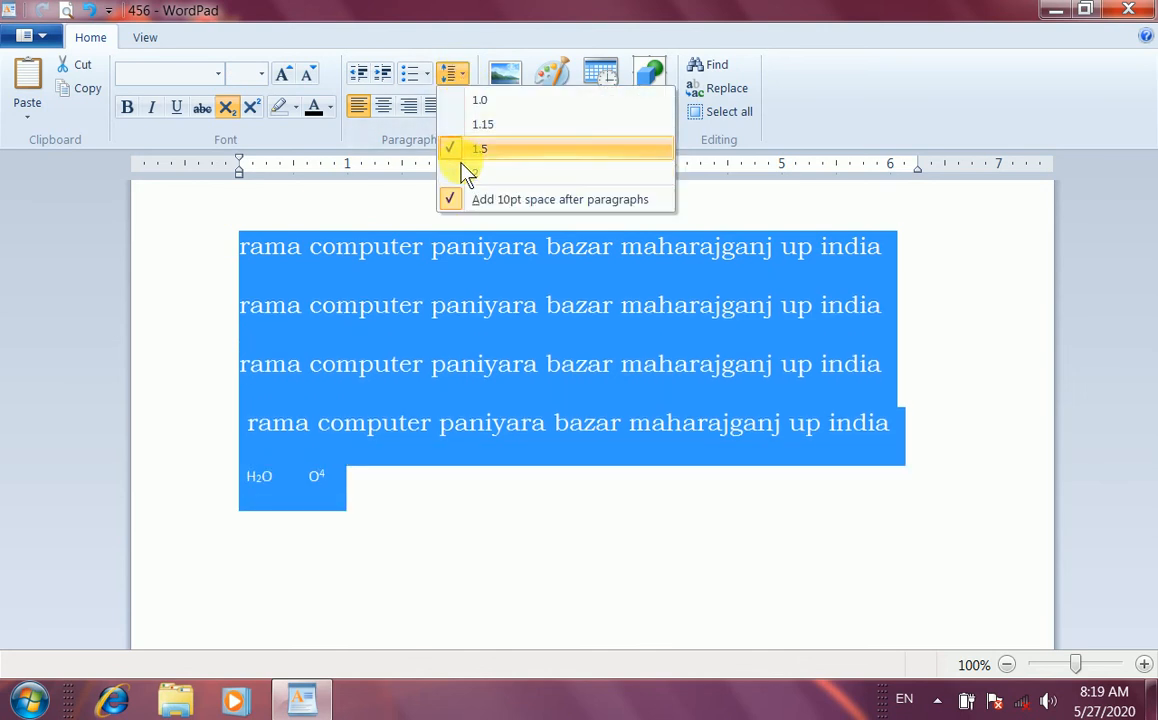
{"action": "left_click", "coordinate": [465, 176]}
{"action": "left_click", "coordinate": [398, 522]}
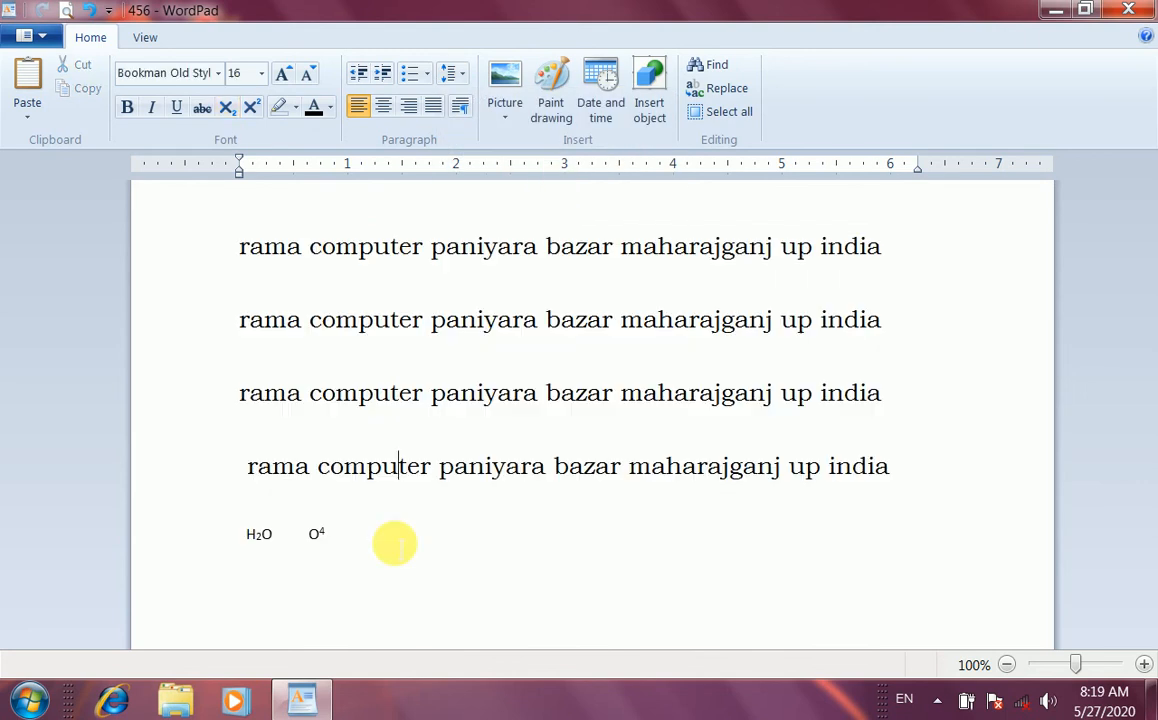
Step: Set the line spacing of all the text to 1.0 and clear the selection
{"action": "left_click", "coordinate": [452, 74]}
{"action": "left_click", "coordinate": [460, 103]}
{"action": "left_click", "coordinate": [398, 422]}
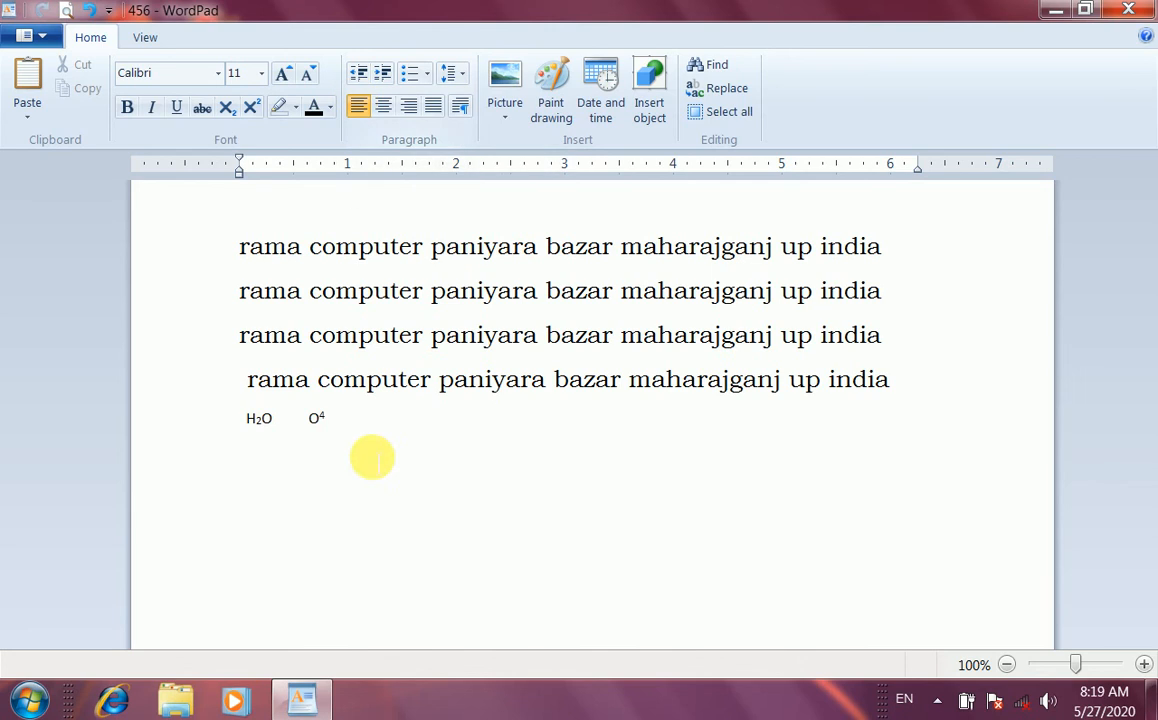
Step: Try center and right alignment on the first text line and return it to left alignment
{"action": "left_click_drag", "start_coordinate": [241, 250], "coordinate": [885, 250]}
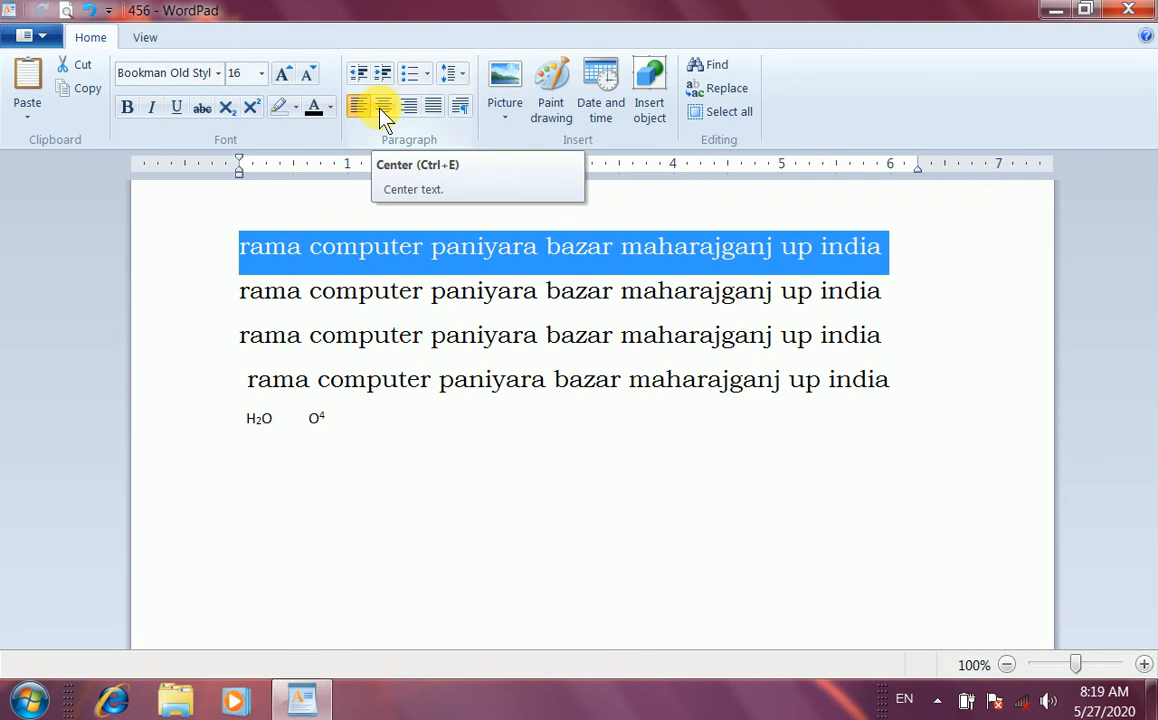
{"action": "left_click", "coordinate": [380, 110]}
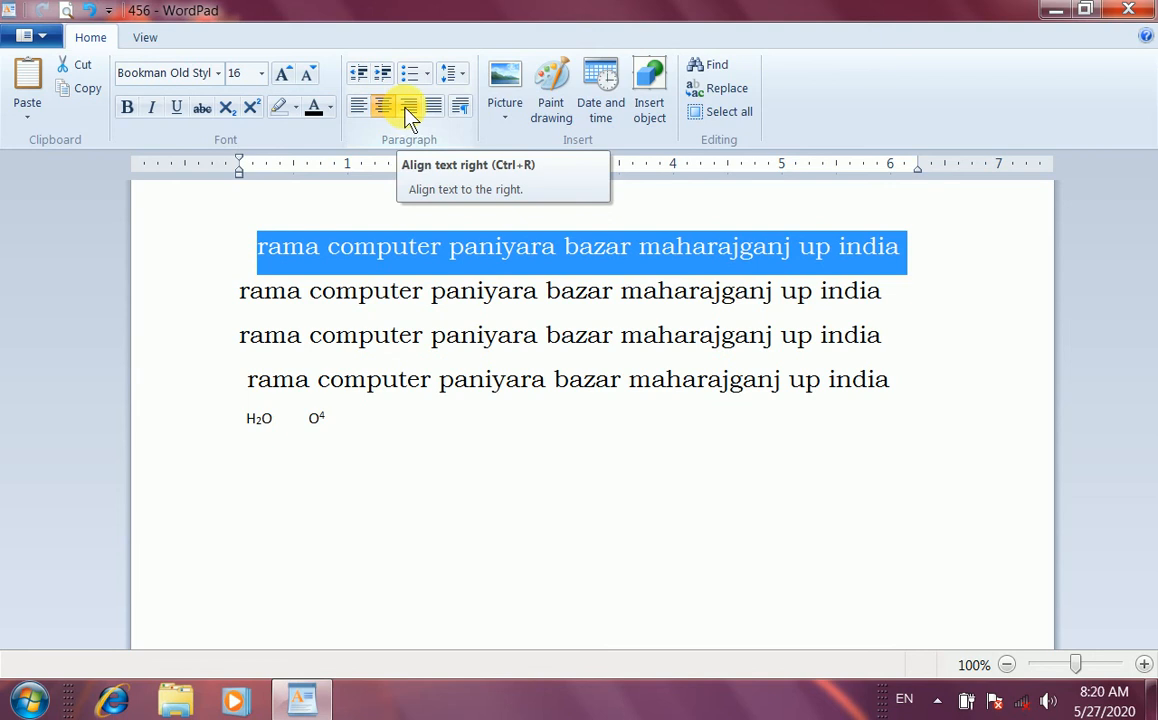
{"action": "left_click", "coordinate": [408, 108]}
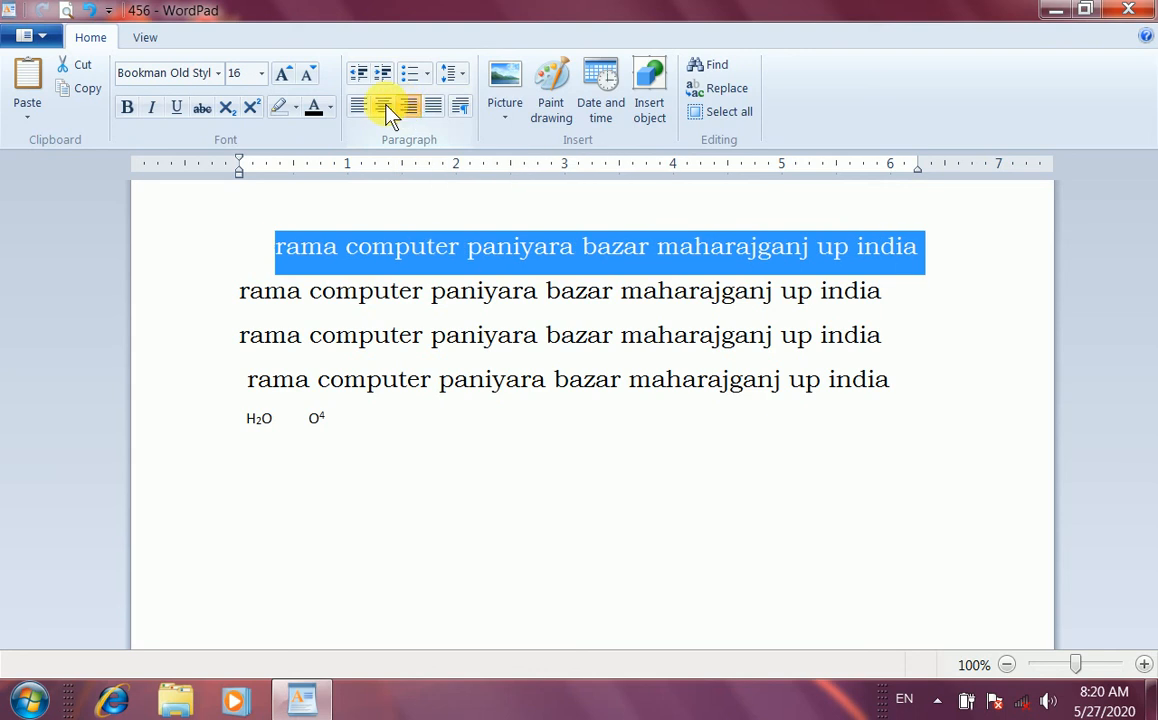
{"action": "left_click", "coordinate": [386, 105]}
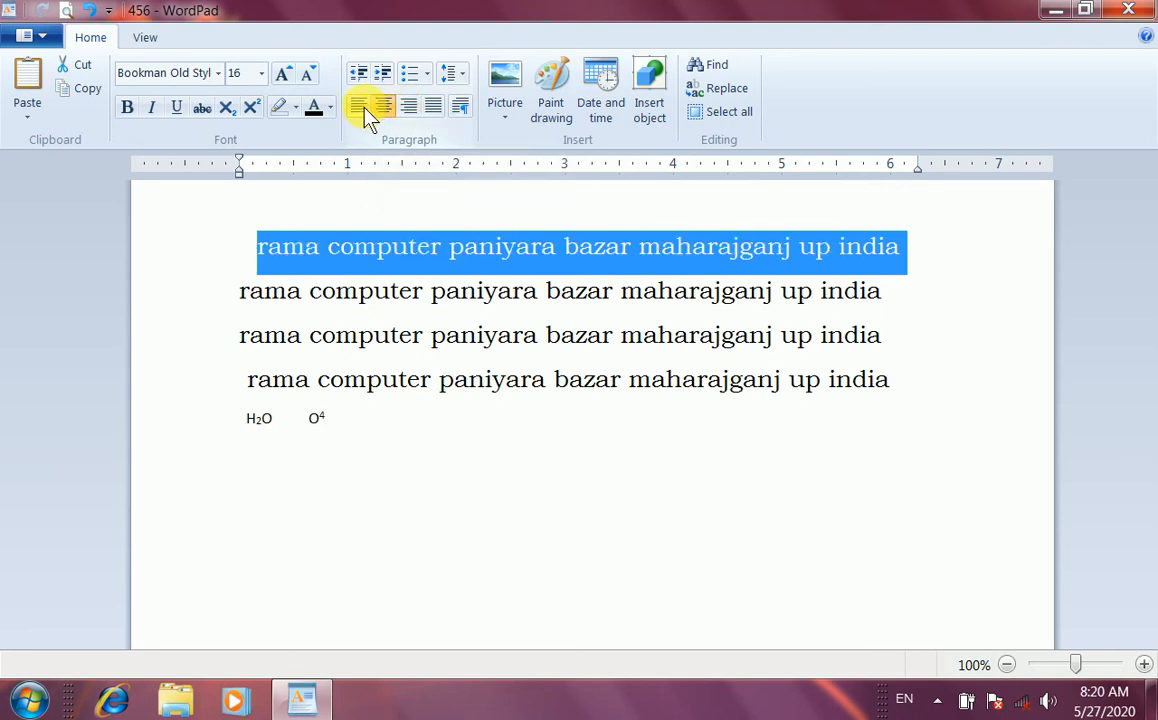
{"action": "left_click", "coordinate": [364, 108]}
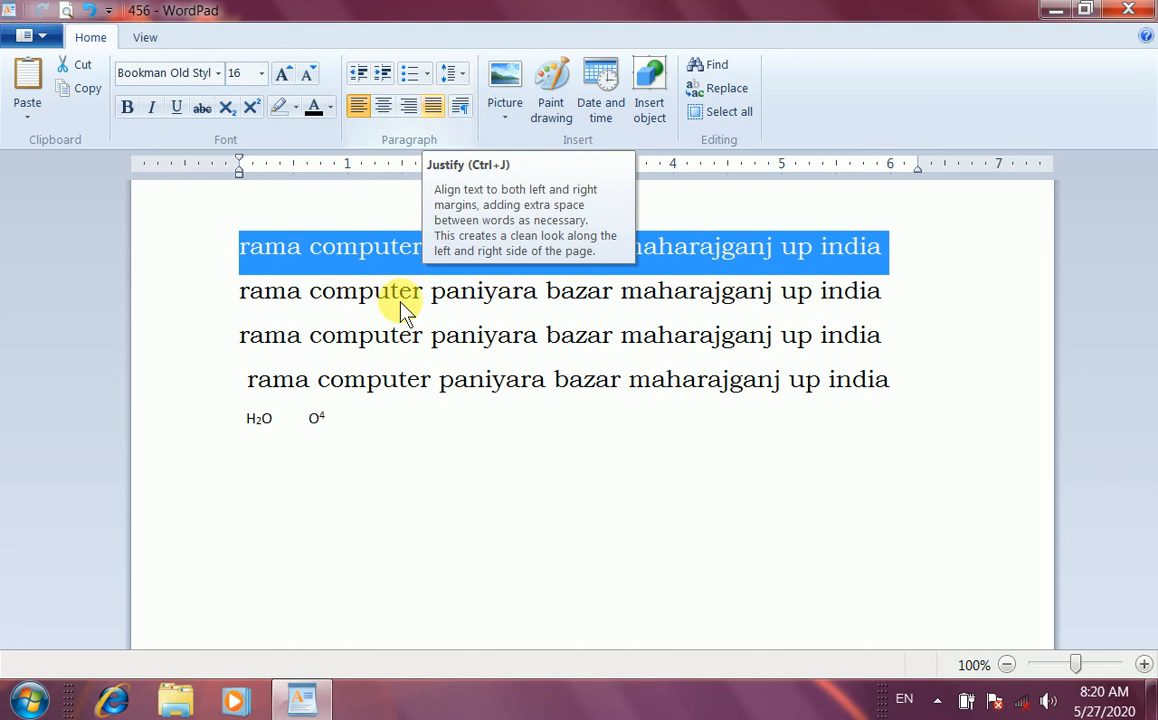
Step: Add a long run of filler letters starting with "fdhddhddhjdhfndf" after O⁴ on the last line
{"action": "left_click", "coordinate": [364, 432]}
{"action": "type", "text": "fdhddhd"}
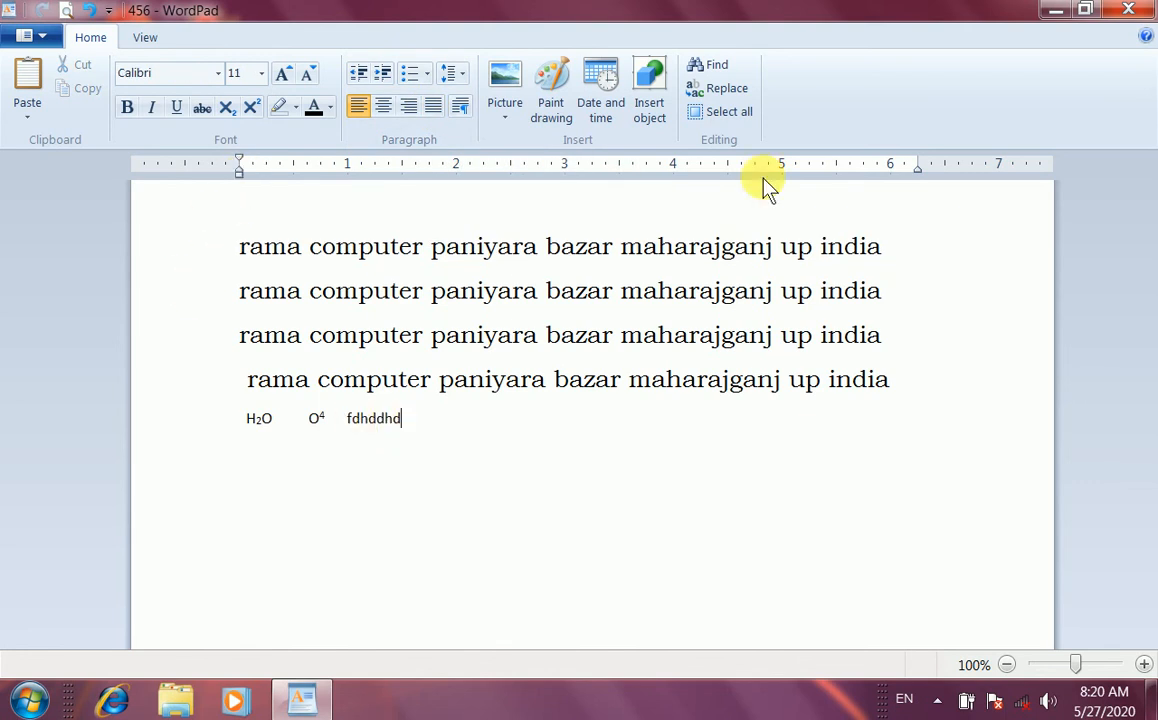
{"action": "type", "text": "dhjdhfndf"}
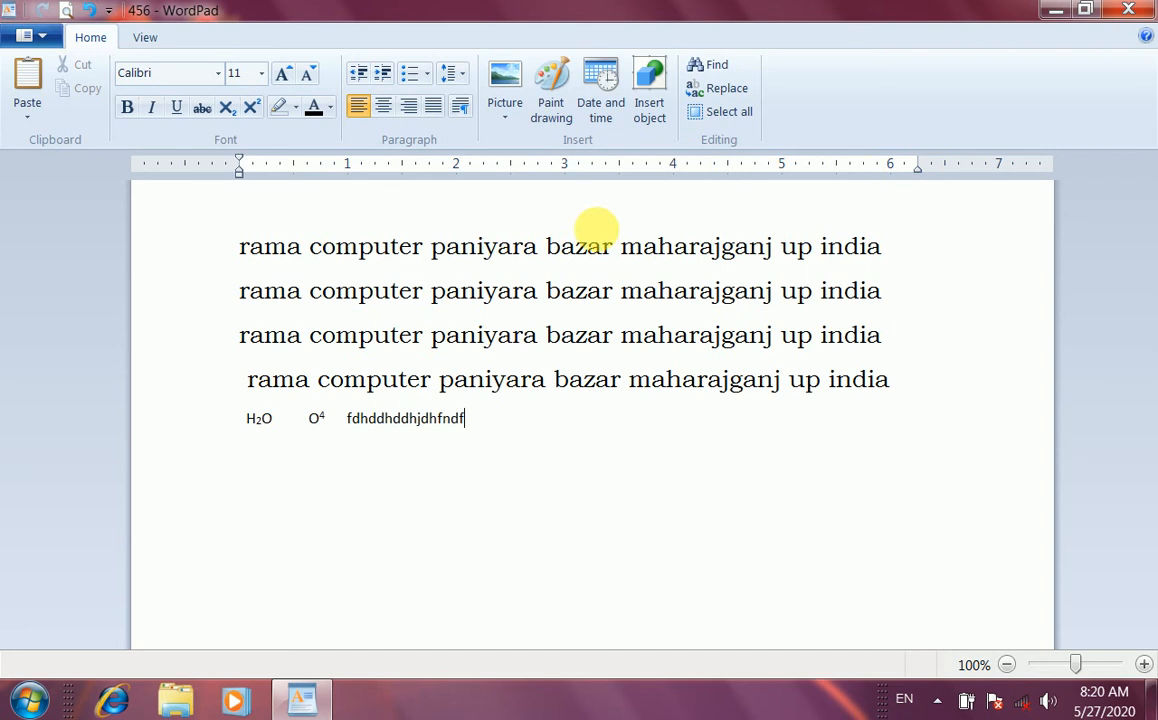
{"action": "type", "text": "hdfhdfhdfhdfhdfhdfhdhdh"}
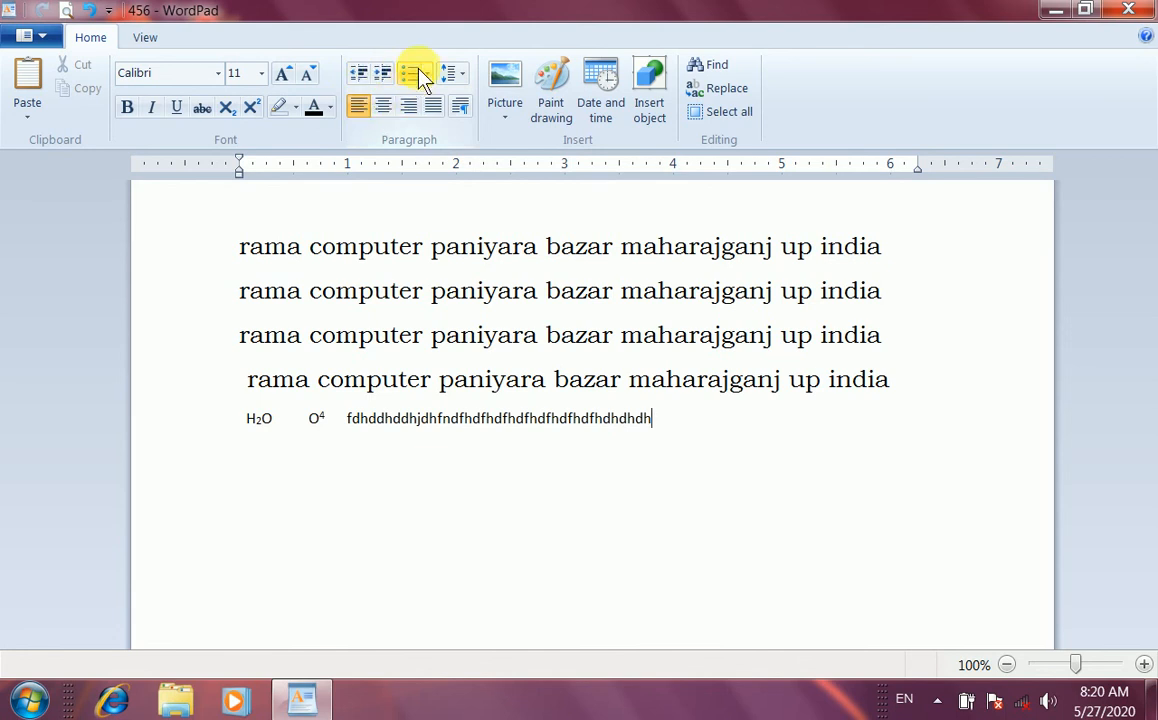
{"action": "left_click", "coordinate": [459, 112]}
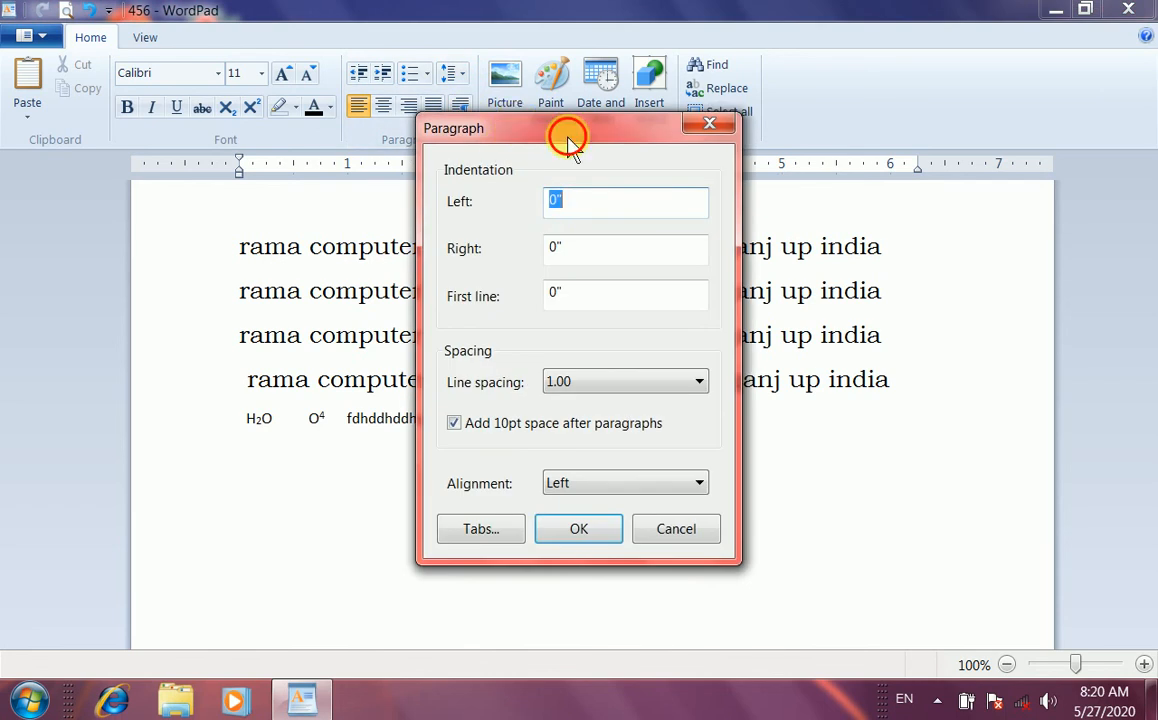
{"action": "left_click_drag", "start_coordinate": [569, 137], "coordinate": [634, 140]}
{"action": "left_click", "coordinate": [786, 537]}
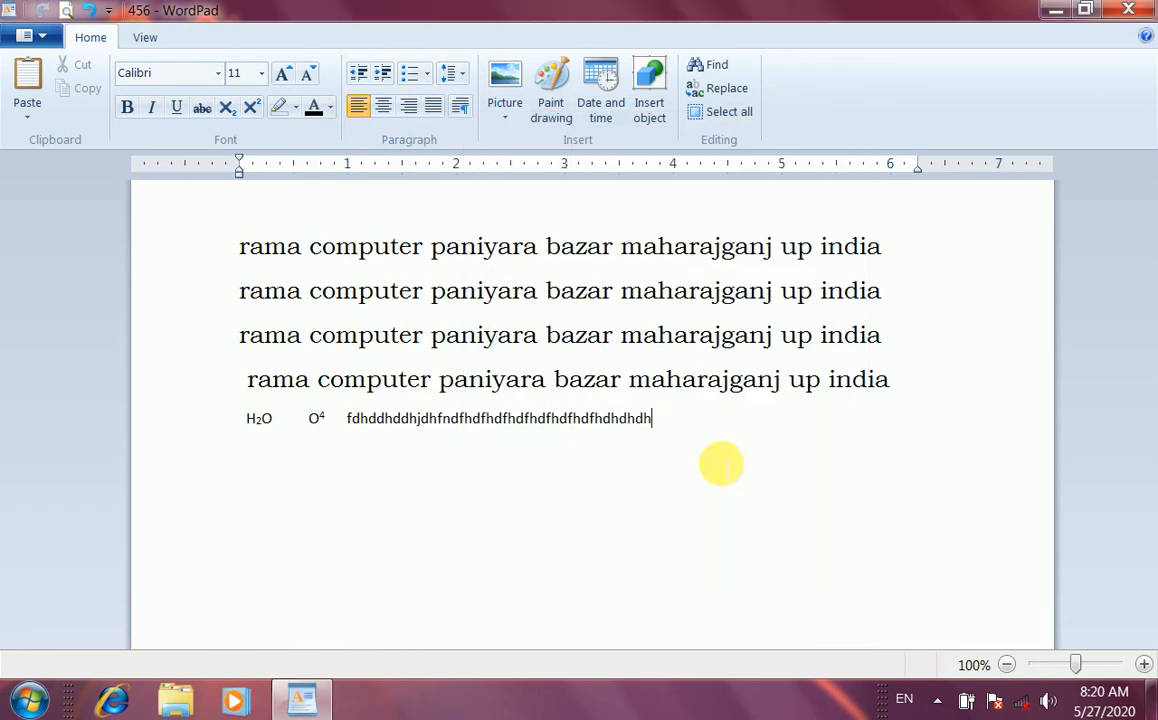
Step: Set the line spacing of the last two lines to 1.50 through the paragraph settings and clear the selection
{"action": "left_click_drag", "start_coordinate": [686, 432], "coordinate": [241, 380]}
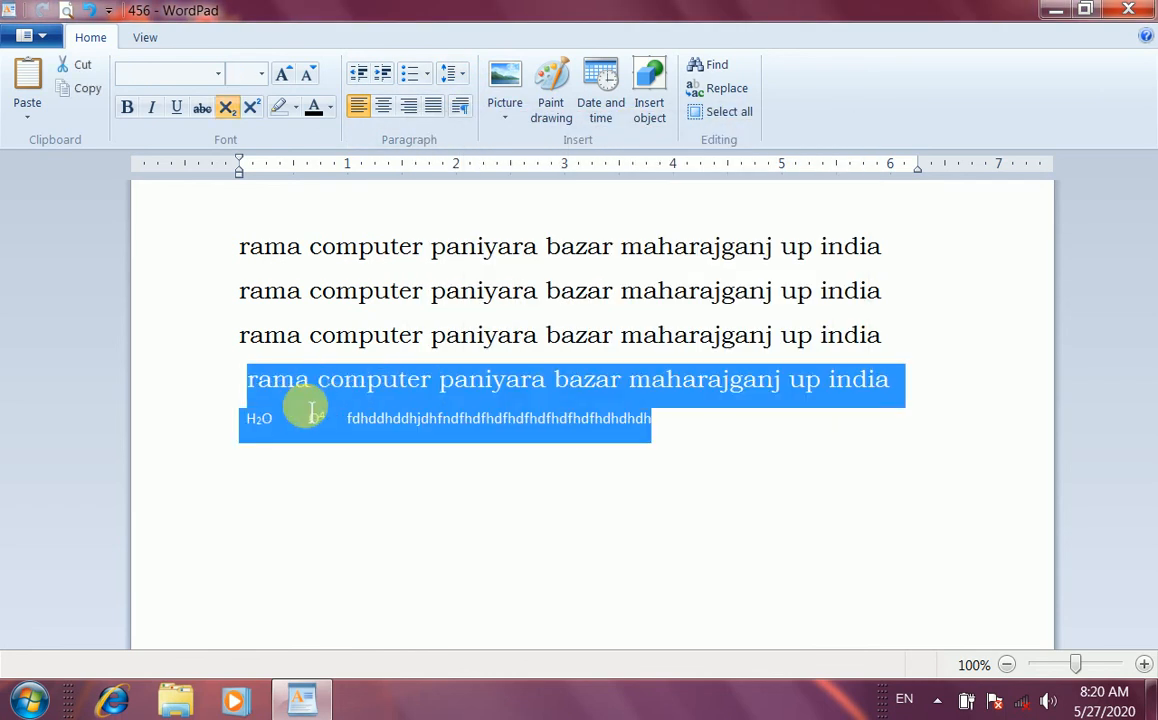
{"action": "left_click", "coordinate": [462, 112]}
{"action": "left_click", "coordinate": [645, 485]}
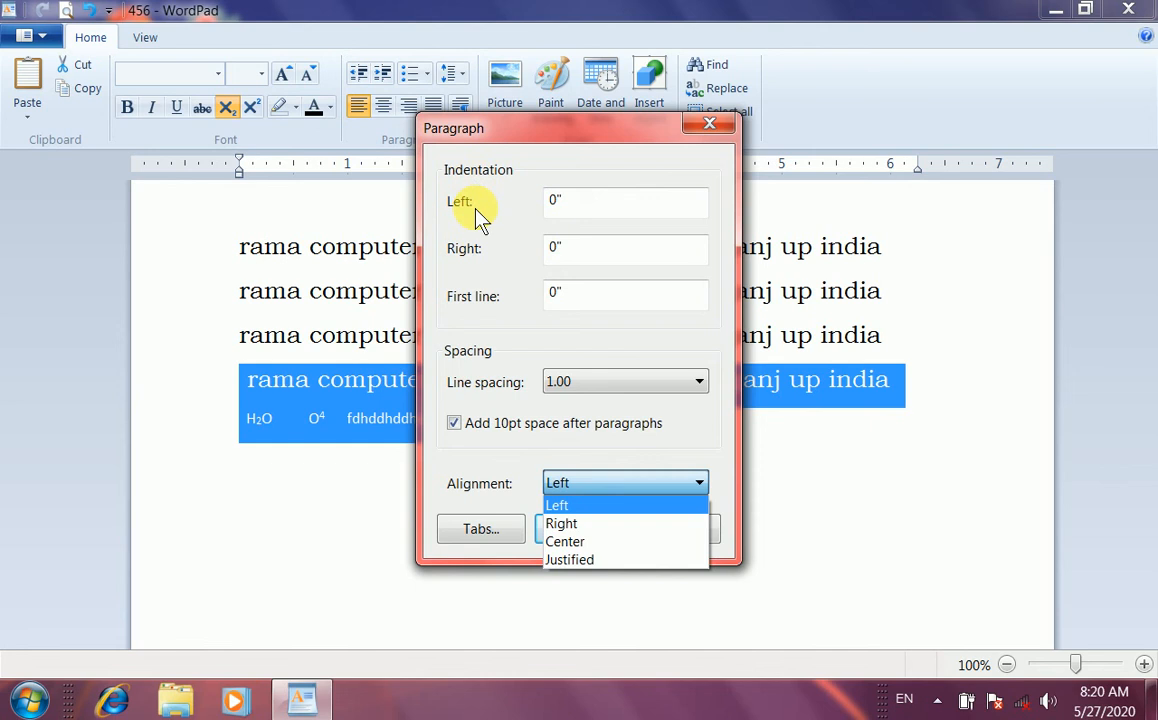
{"action": "left_click", "coordinate": [590, 392]}
{"action": "left_click", "coordinate": [603, 390]}
{"action": "left_click", "coordinate": [582, 443]}
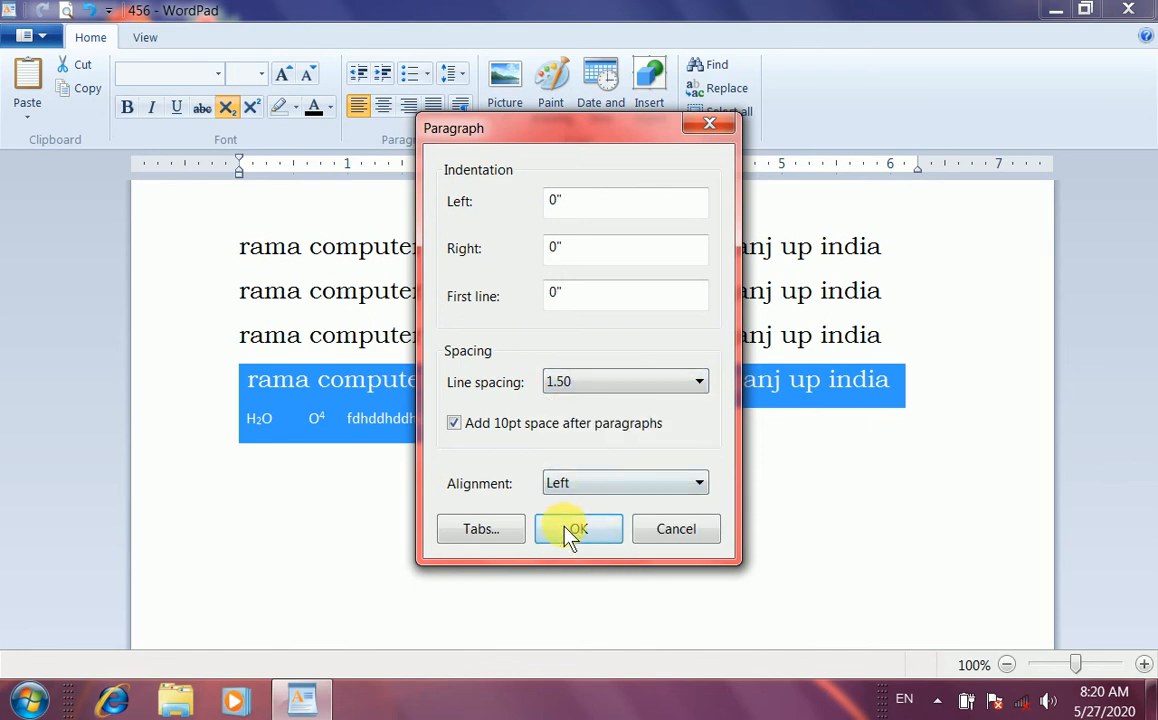
{"action": "left_click", "coordinate": [571, 530]}
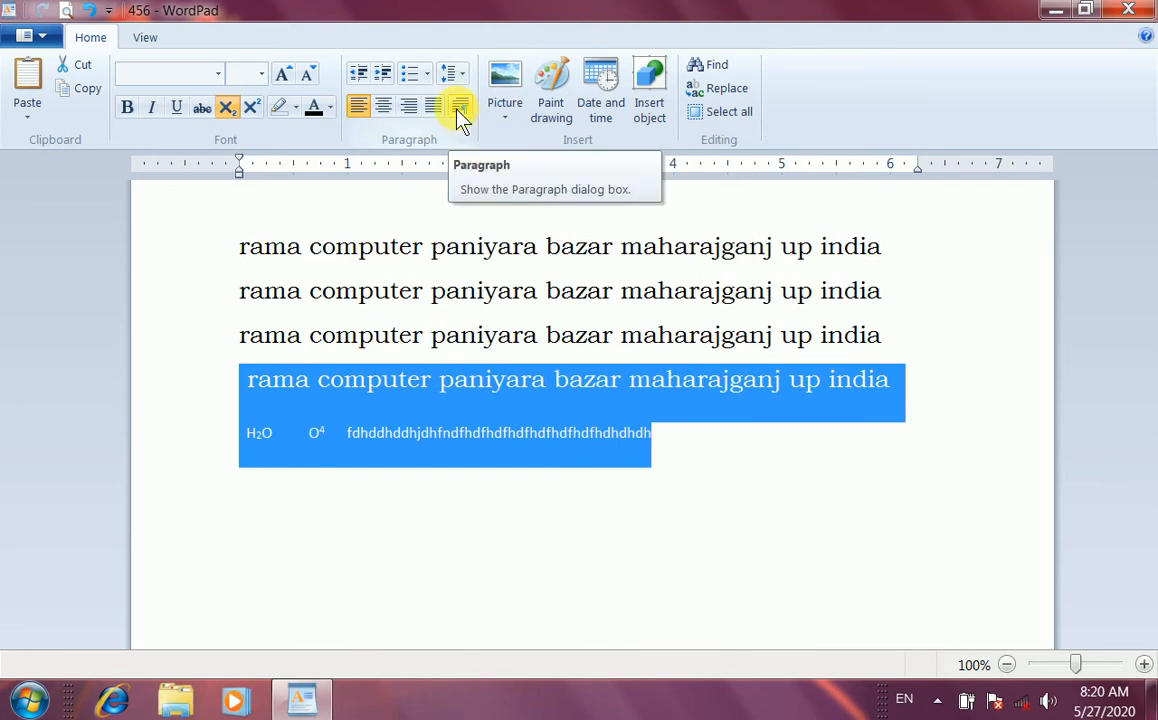
{"action": "left_click", "coordinate": [703, 485]}
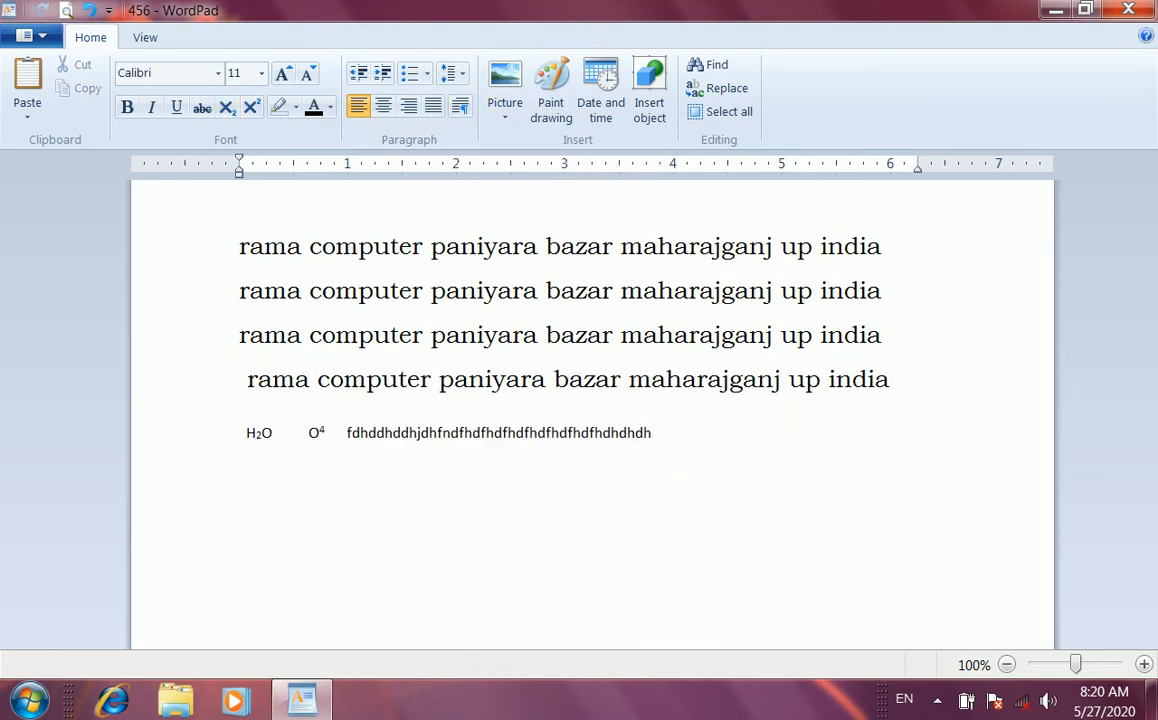
Step: Insert the Hydrangeas picture from the Sample Pictures folder at the end of the text
{"action": "left_click", "coordinate": [503, 110]}
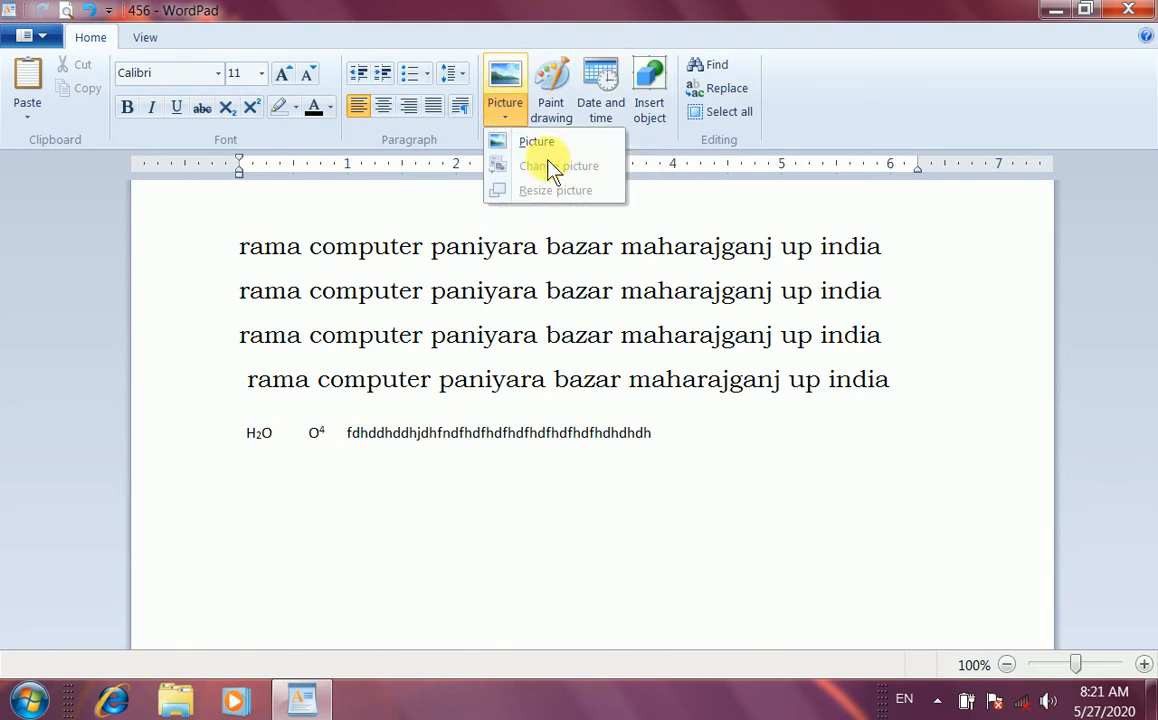
{"action": "left_click", "coordinate": [548, 143]}
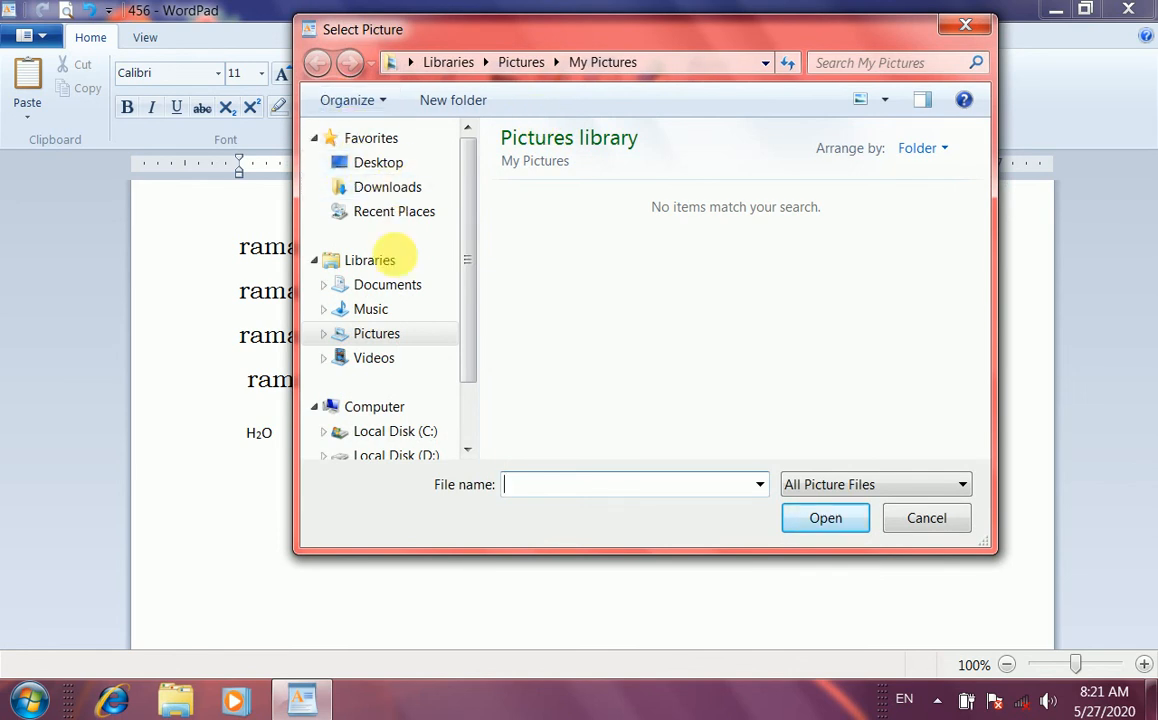
{"action": "left_click", "coordinate": [338, 335]}
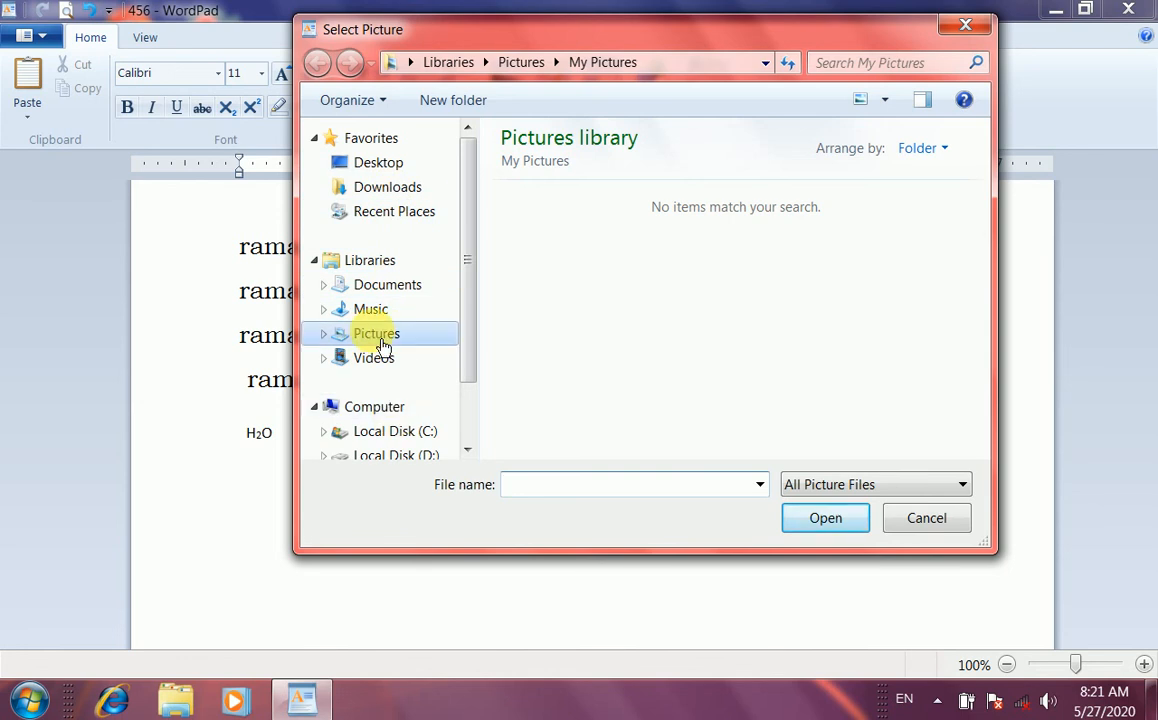
{"action": "double_click", "coordinate": [535, 290]}
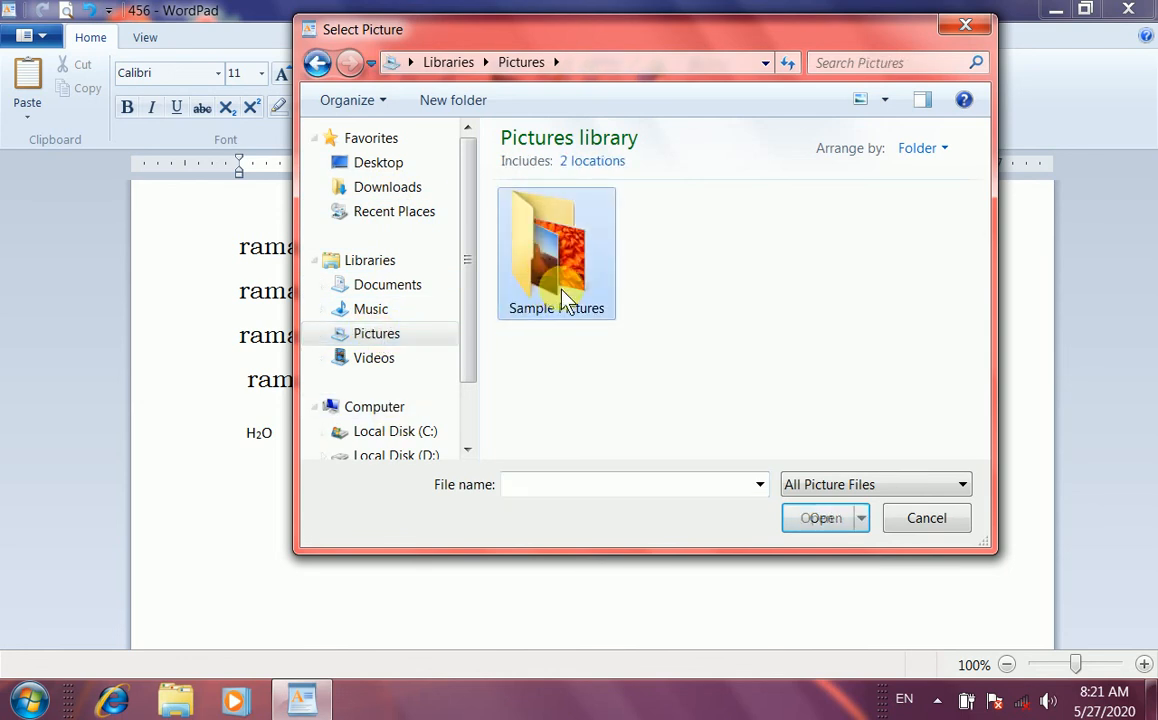
{"action": "left_click", "coordinate": [833, 278]}
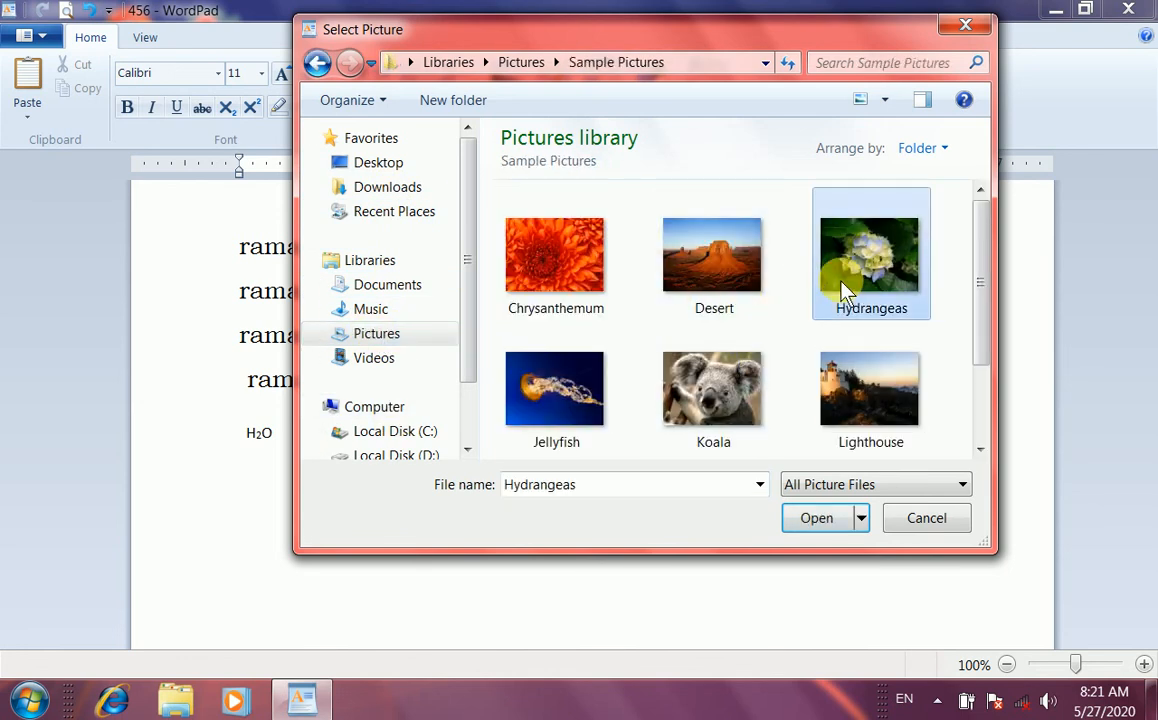
{"action": "left_click", "coordinate": [825, 519]}
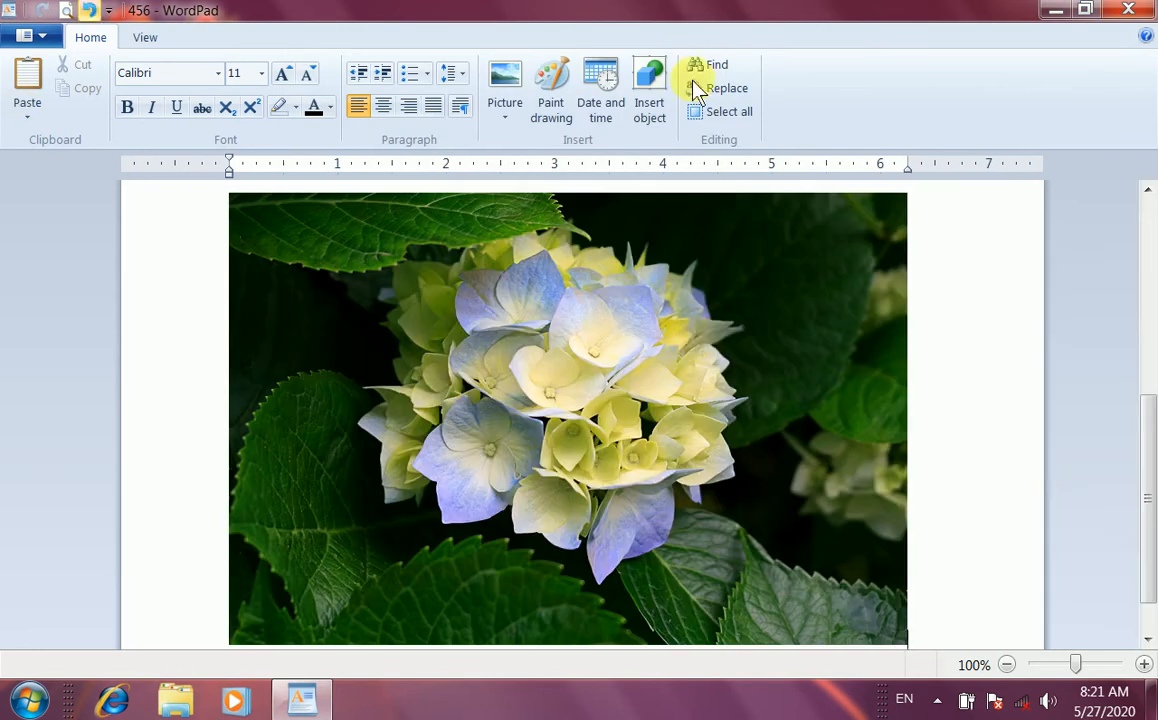
{"action": "scroll", "coordinate": [710, 340], "scroll_direction": "down", "scroll_amount": 1}
{"action": "scroll", "coordinate": [700, 336], "scroll_direction": "up", "scroll_amount": 2}
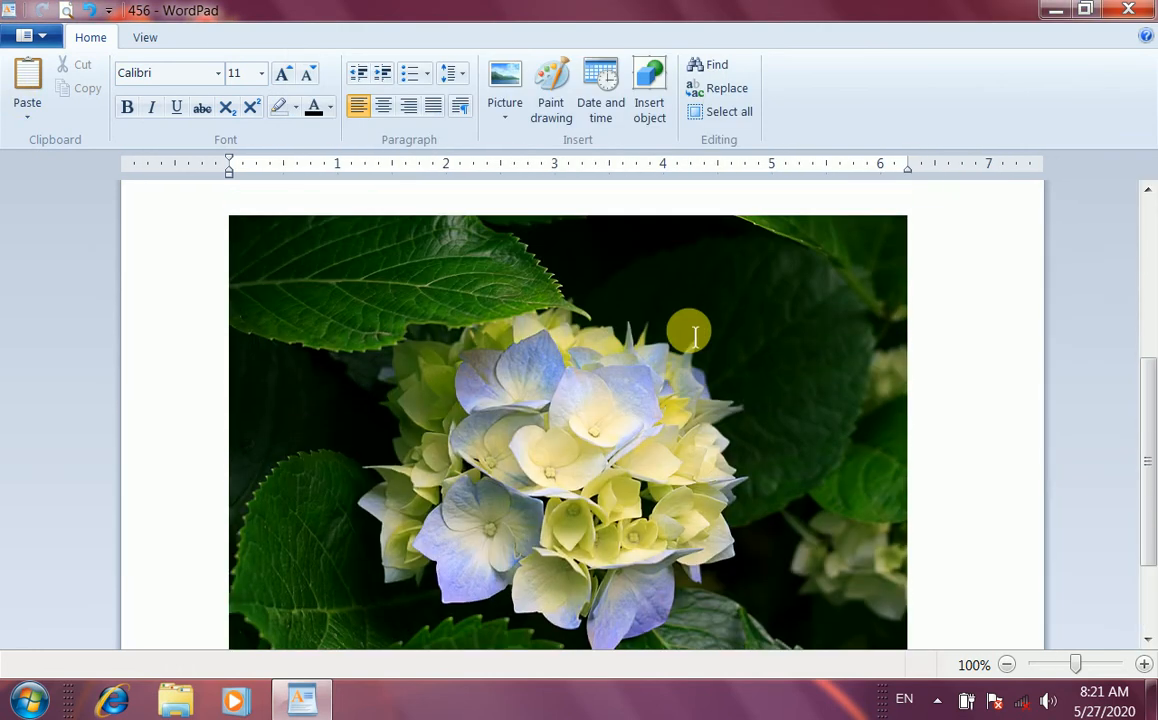
Step: Shrink the Hydrangeas picture to about 1.6 inches wide and delete it from the document
{"action": "left_click", "coordinate": [682, 315]}
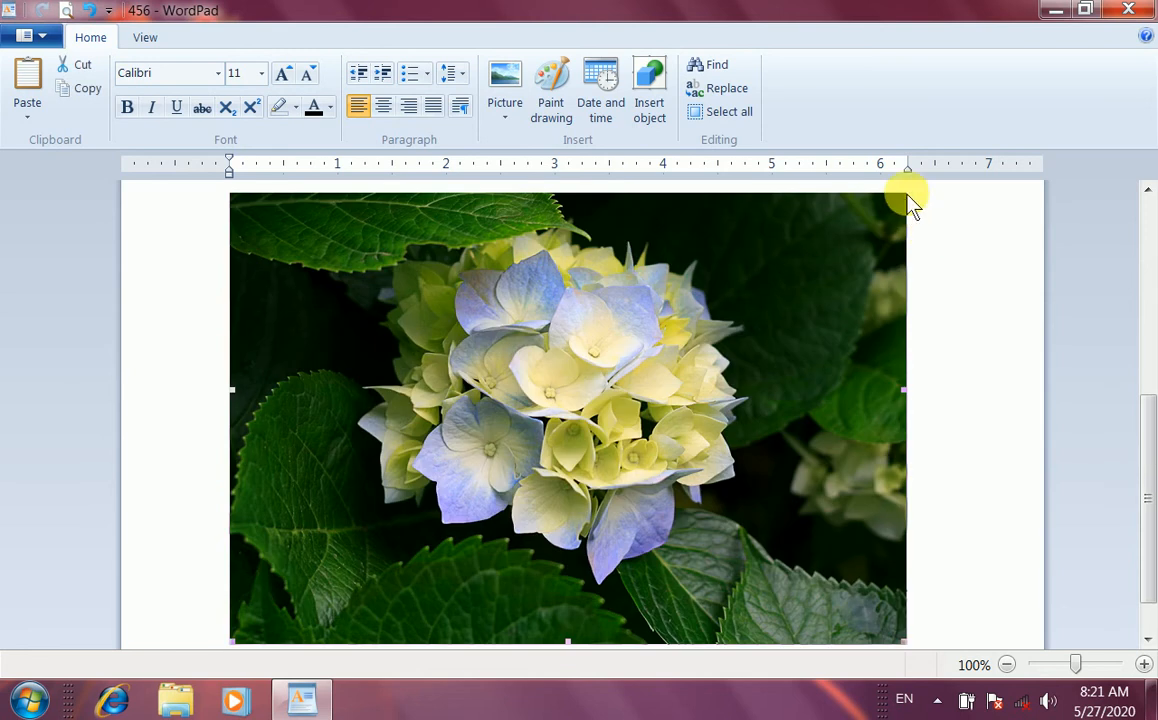
{"action": "scroll", "coordinate": [885, 295], "scroll_direction": "up", "scroll_amount": 2}
{"action": "left_click_drag", "start_coordinate": [902, 278], "coordinate": [404, 478]}
{"action": "scroll", "coordinate": [353, 396], "scroll_direction": "up", "scroll_amount": 1}
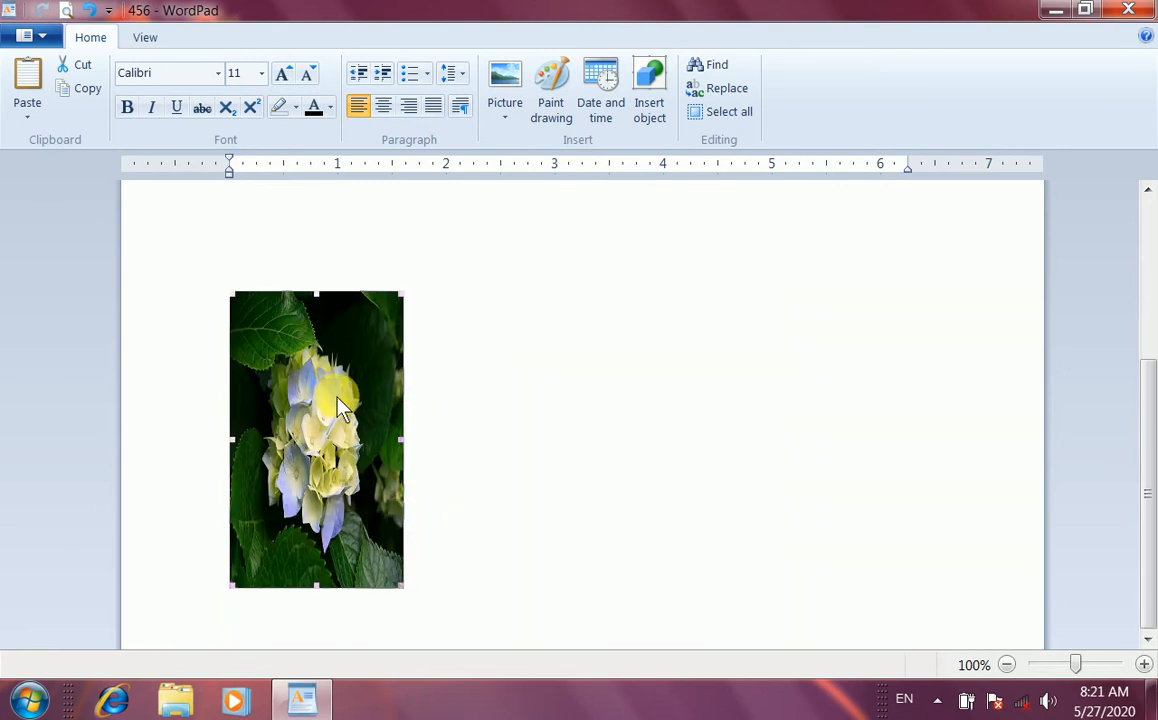
{"action": "key", "text": "Delete"}
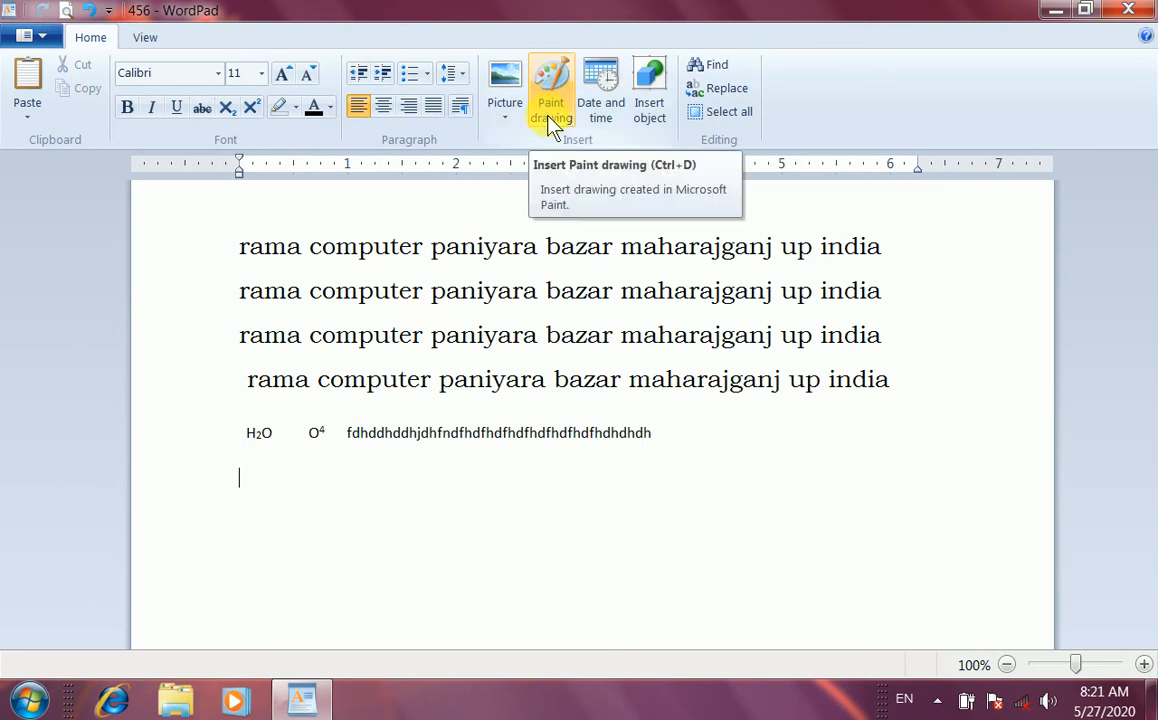
Step: Start a new Paint drawing below the text and enlarge its canvas to about 1262 × 510 px
{"action": "left_click", "coordinate": [305, 524]}
{"action": "left_click", "coordinate": [555, 107]}
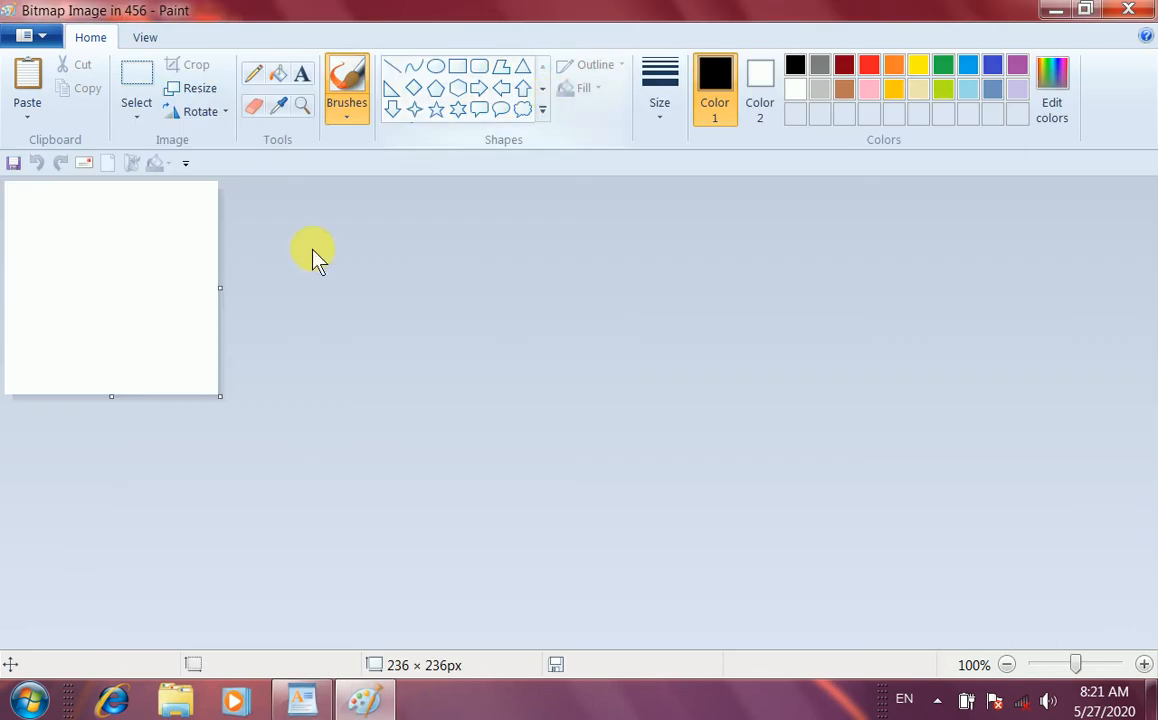
{"action": "left_click_drag", "start_coordinate": [224, 400], "coordinate": [1148, 648]}
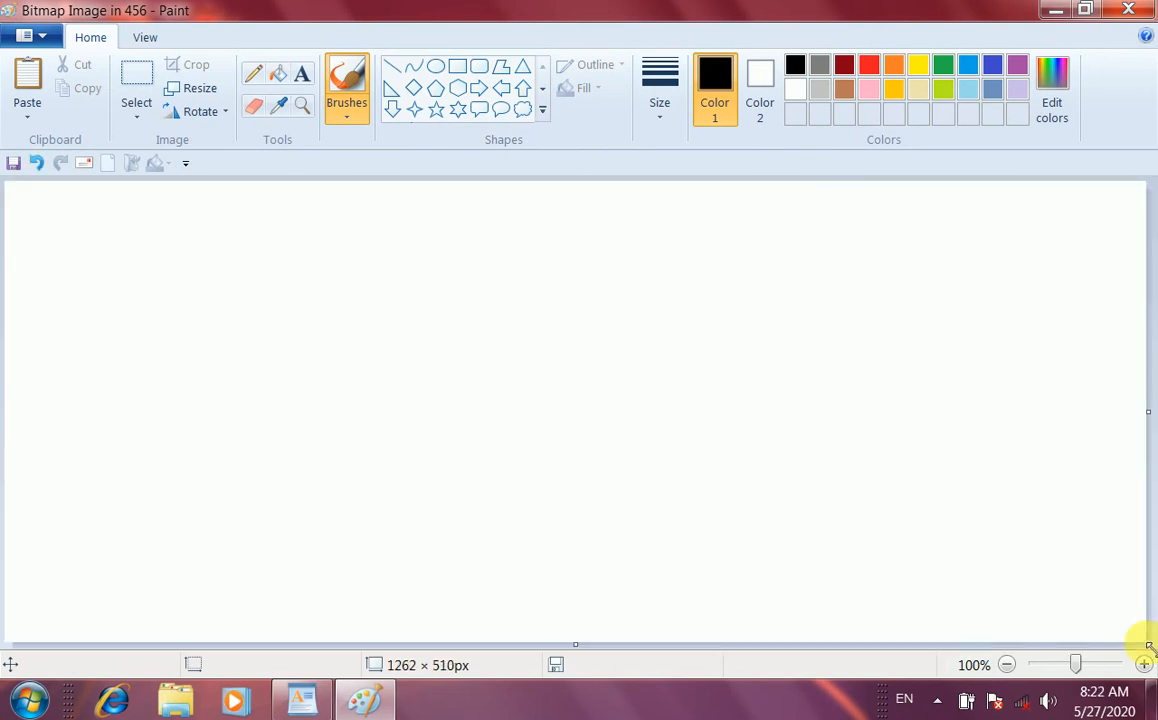
Step: Draw a wide rectangle near the canvas's upper edge and a circle of about 103 × 101 px directly beneath it
{"action": "left_click", "coordinate": [457, 66]}
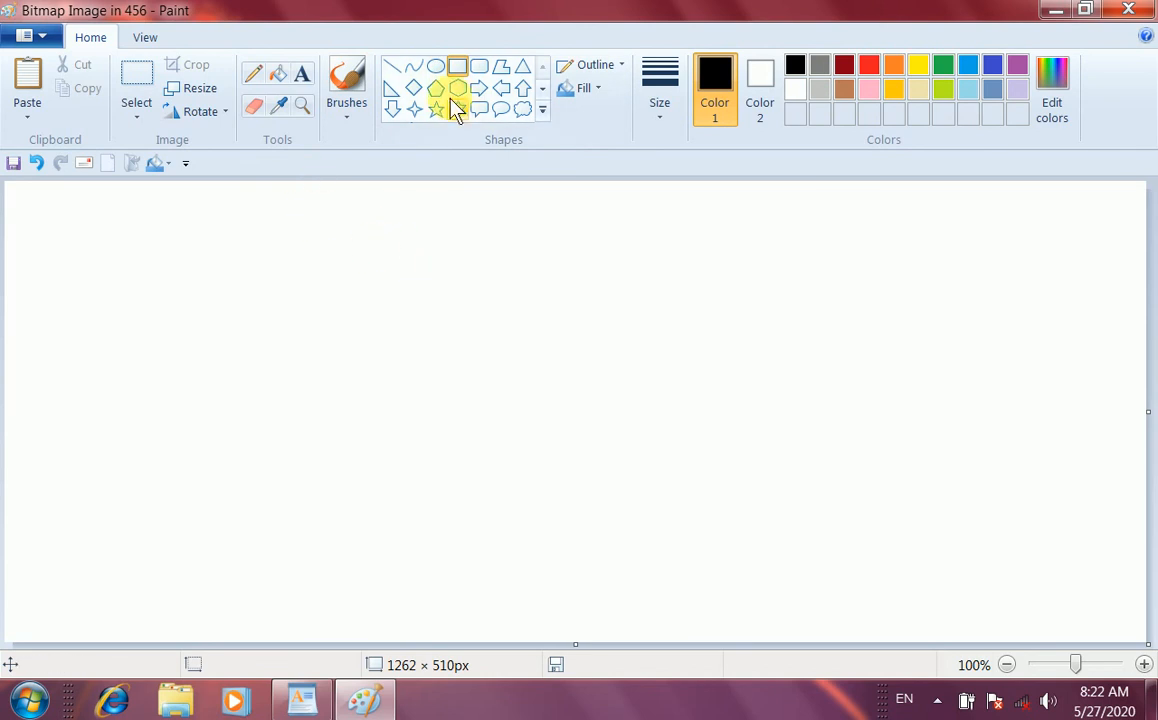
{"action": "left_click_drag", "start_coordinate": [283, 198], "coordinate": [526, 360]}
{"action": "left_click", "coordinate": [436, 66]}
{"action": "left_click_drag", "start_coordinate": [373, 362], "coordinate": [467, 452]}
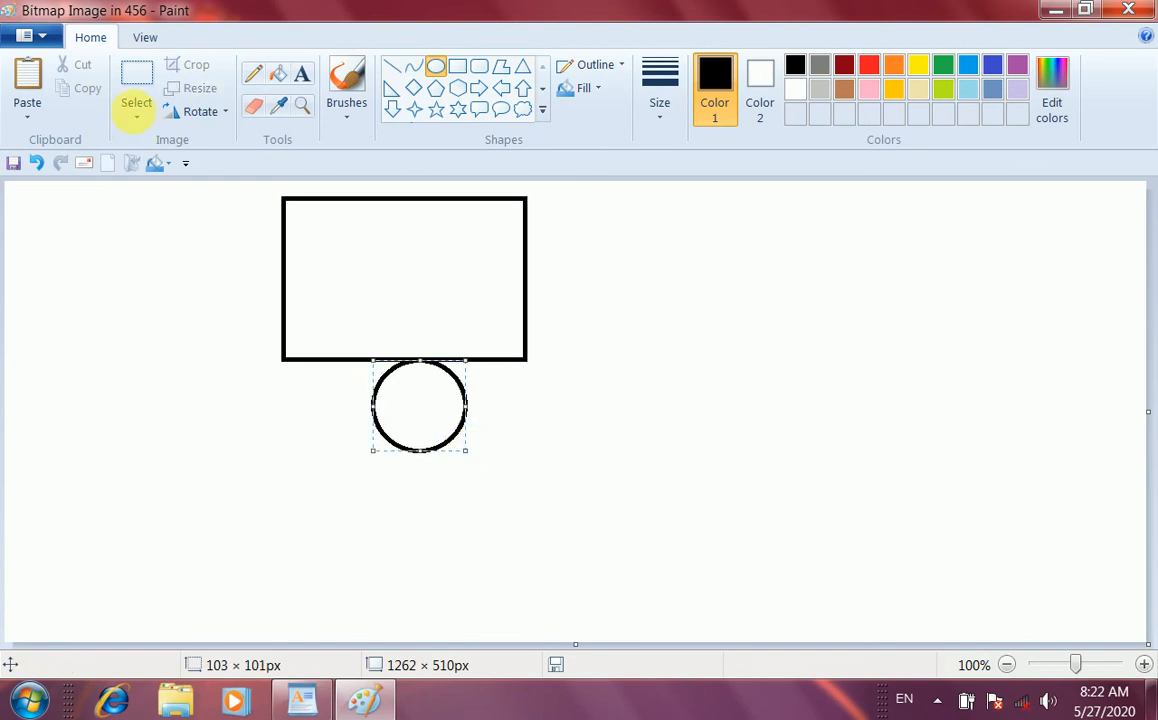
Step: Fill the rectangle with orange and the circle with yellow
{"action": "left_click", "coordinate": [279, 75]}
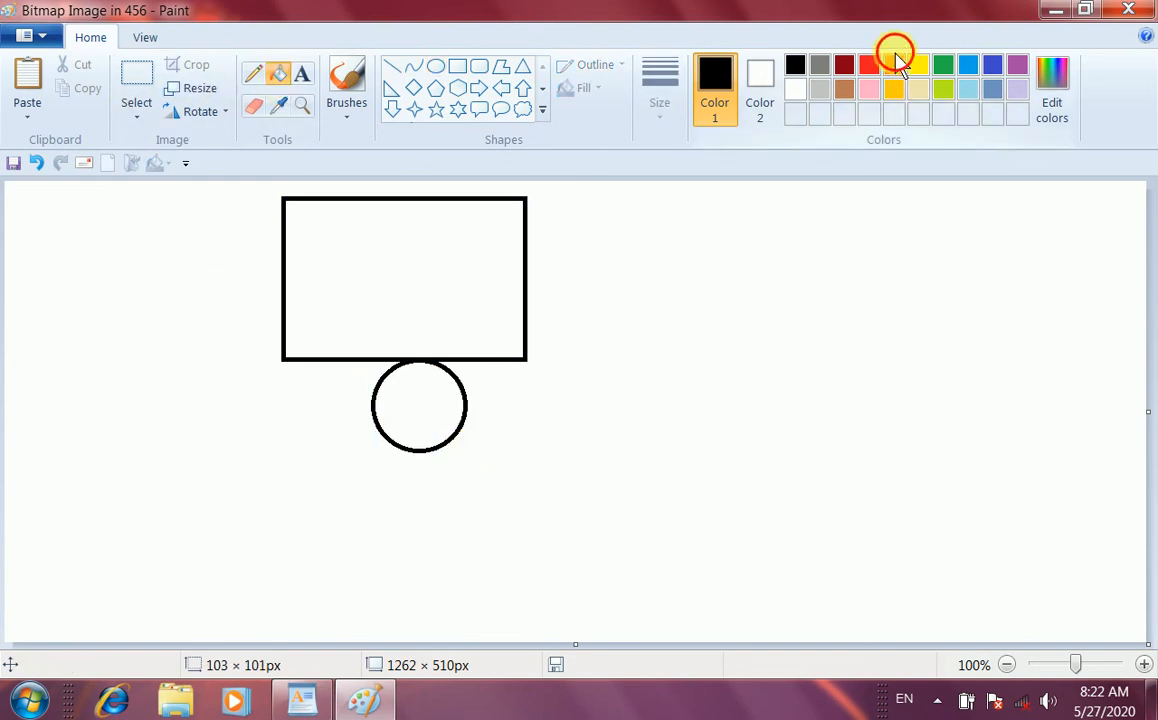
{"action": "left_click", "coordinate": [893, 65]}
{"action": "left_click", "coordinate": [470, 268]}
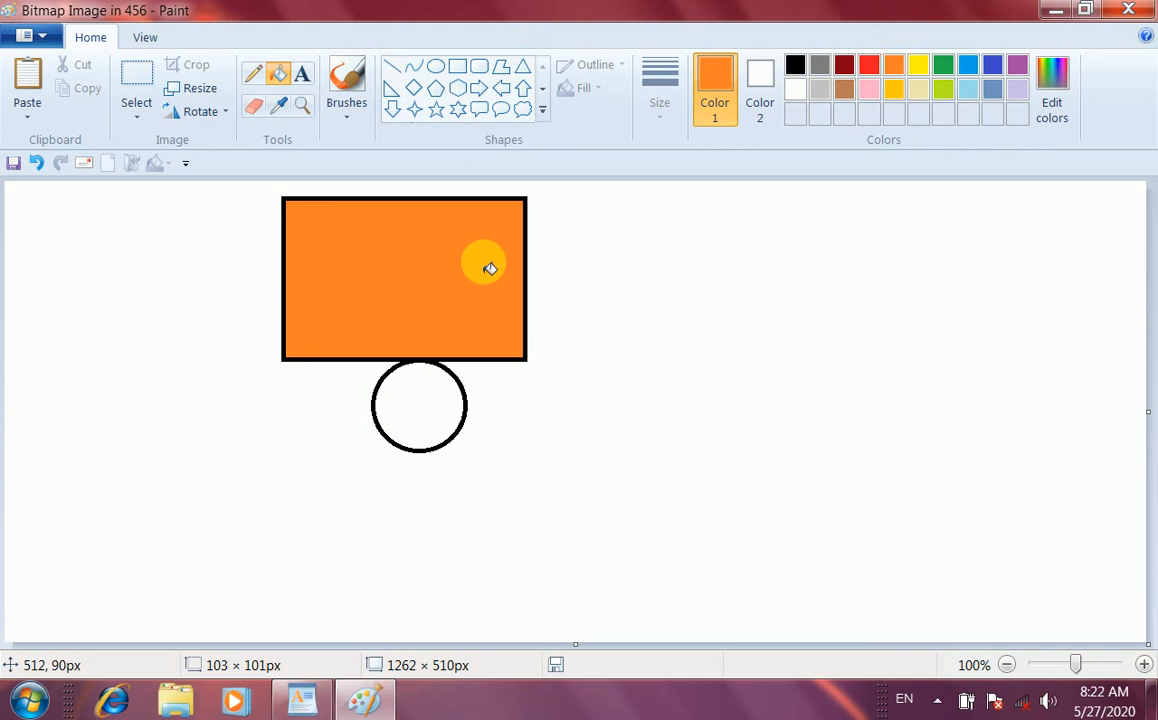
{"action": "left_click", "coordinate": [918, 66]}
{"action": "left_click", "coordinate": [432, 405]}
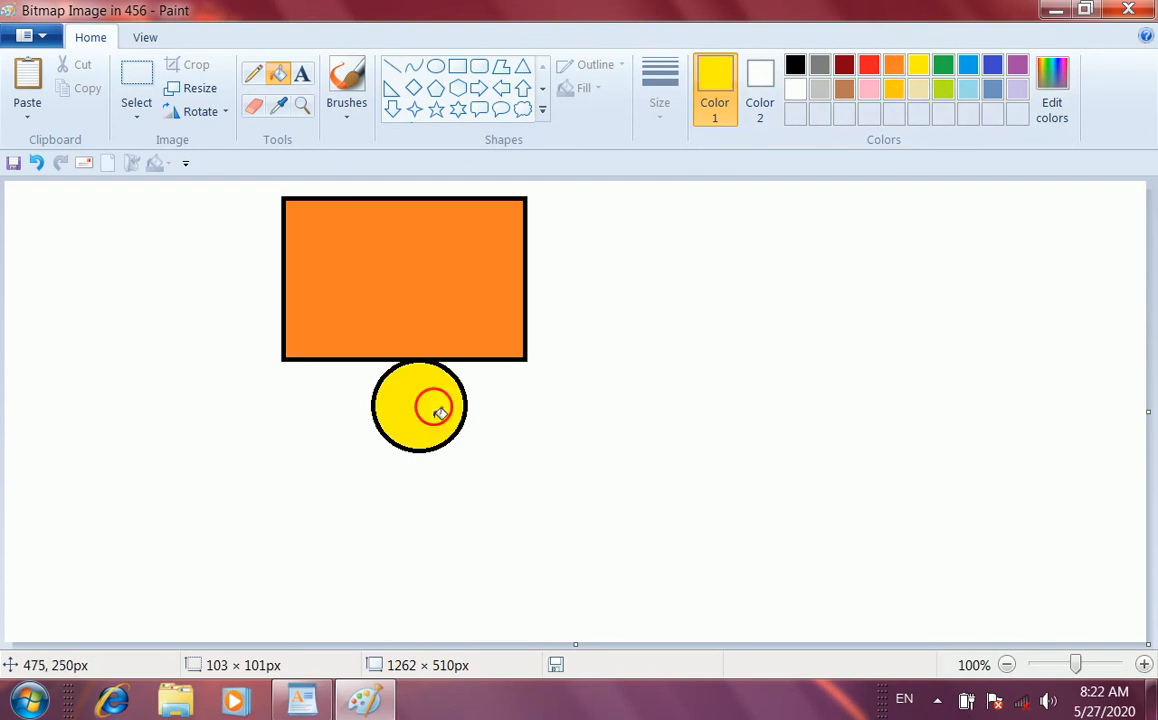
Step: Add the yellow text "computer" inside the orange rectangle
{"action": "left_click", "coordinate": [302, 74]}
{"action": "left_click", "coordinate": [333, 262]}
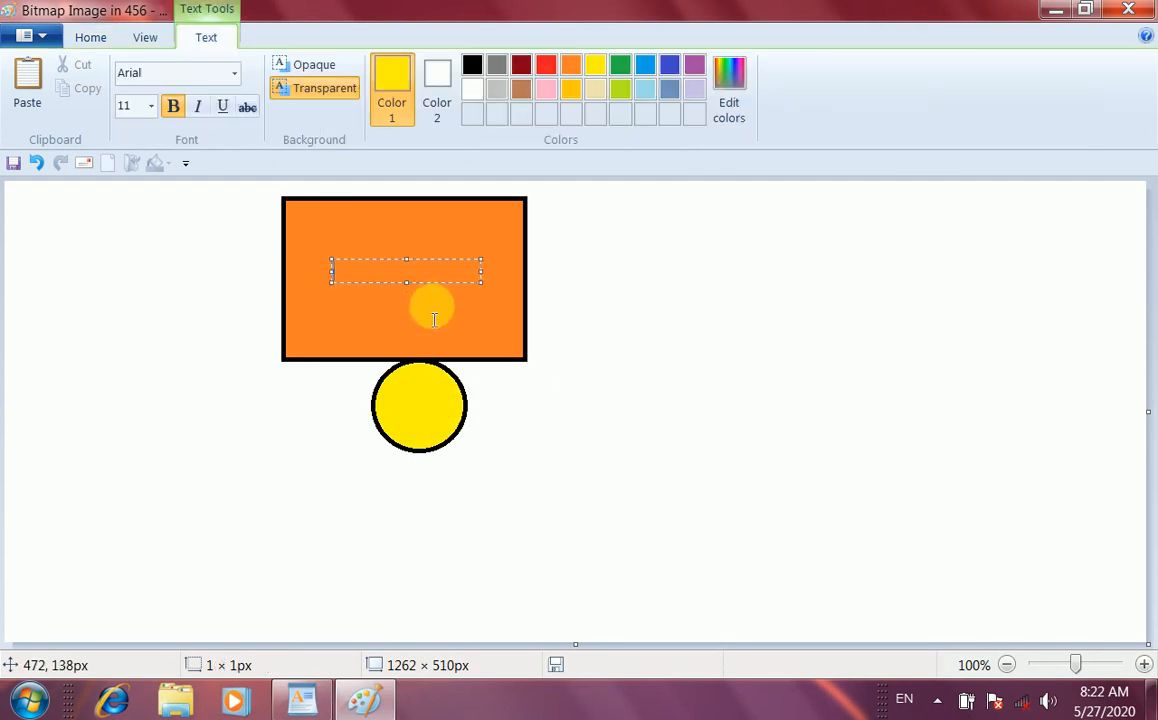
{"action": "type", "text": "computer"}
{"action": "left_click", "coordinate": [620, 473]}
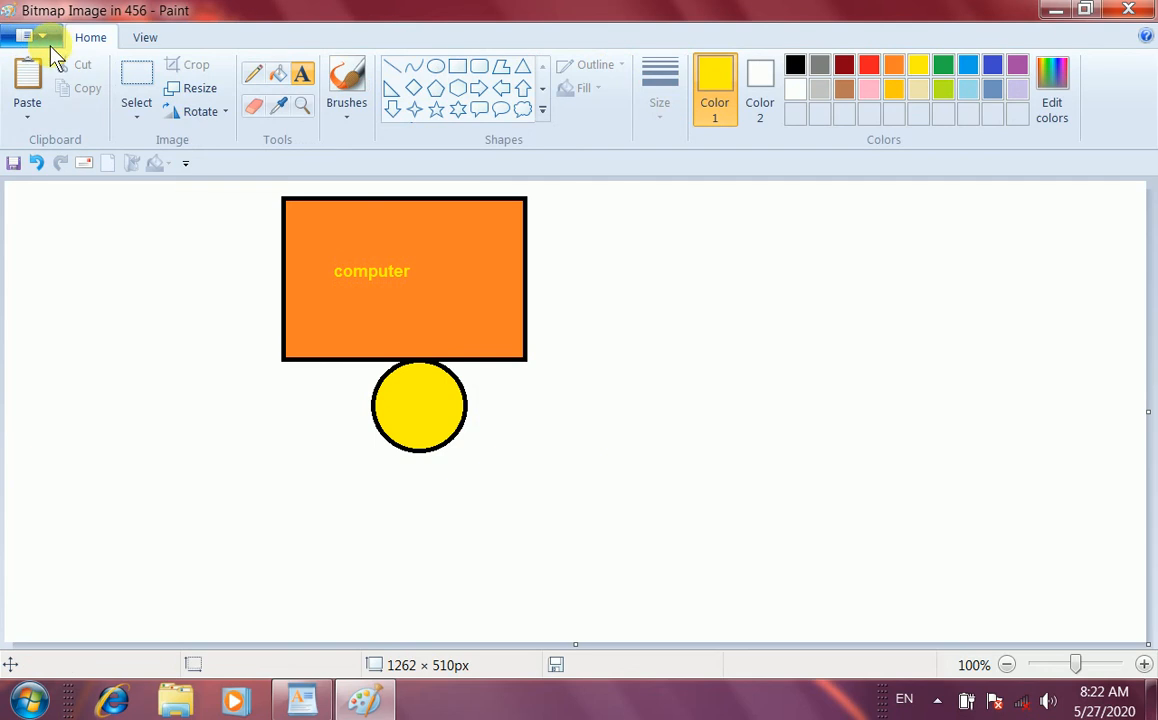
Step: Close Paint to return to the WordPad document and delete the inserted drawing
{"action": "left_click", "coordinate": [40, 38]}
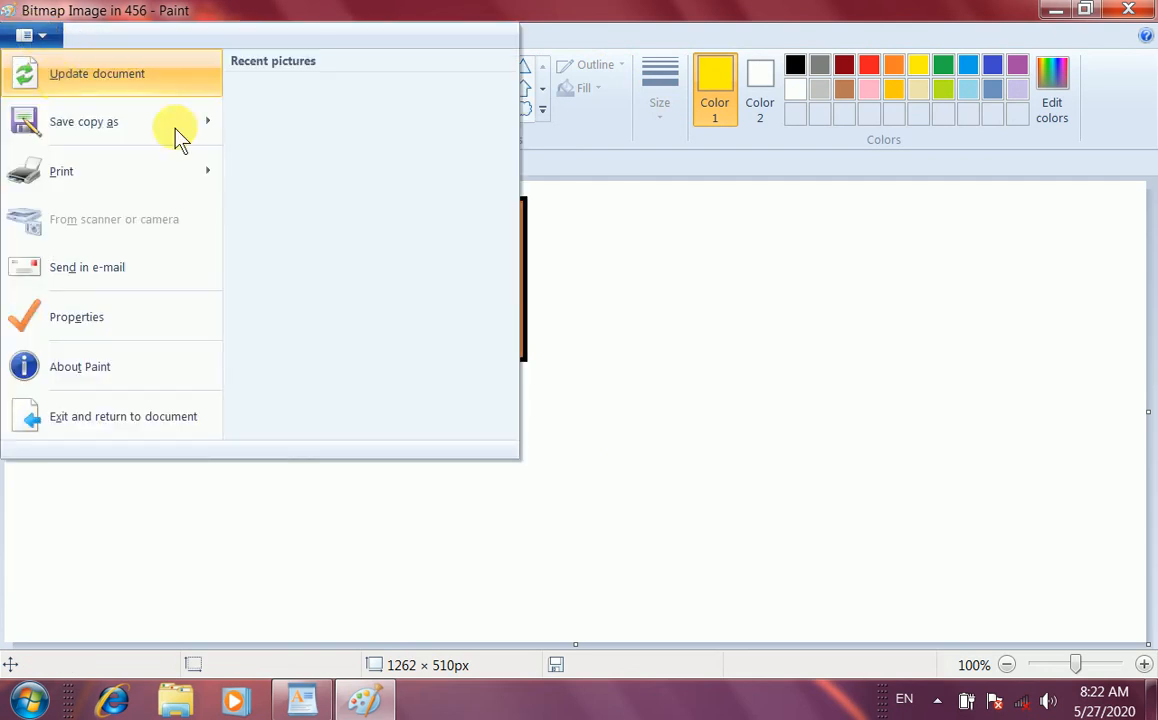
{"action": "left_click", "coordinate": [651, 313]}
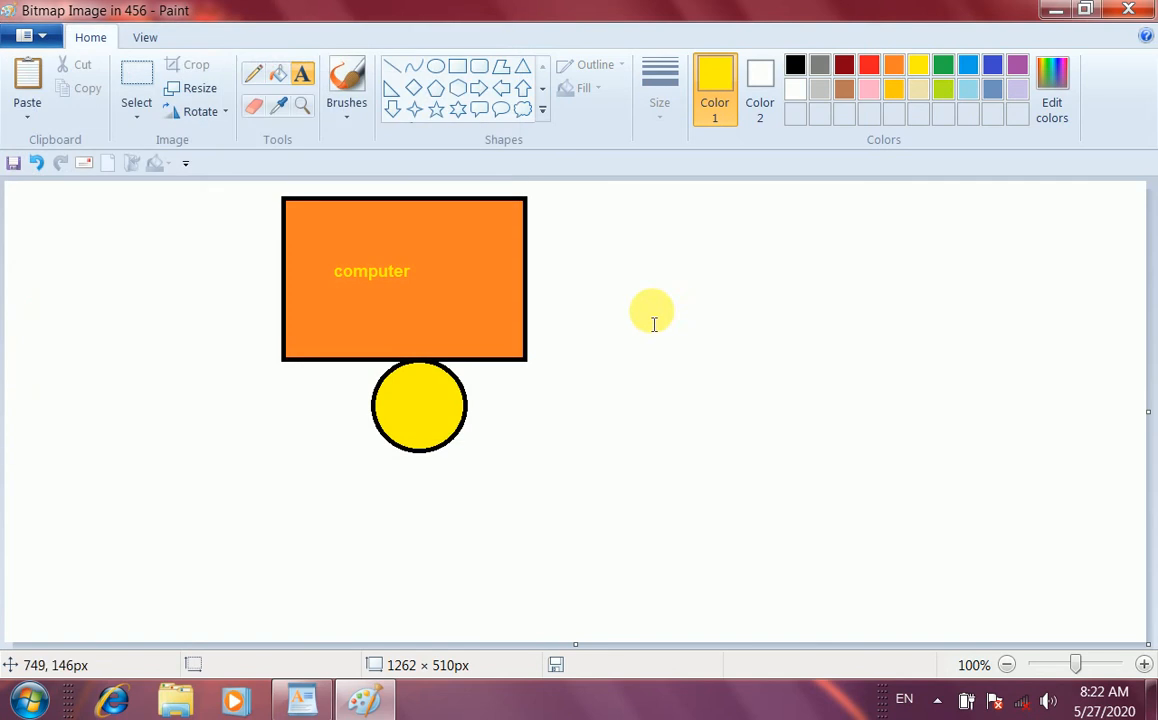
{"action": "left_click", "coordinate": [1133, 11]}
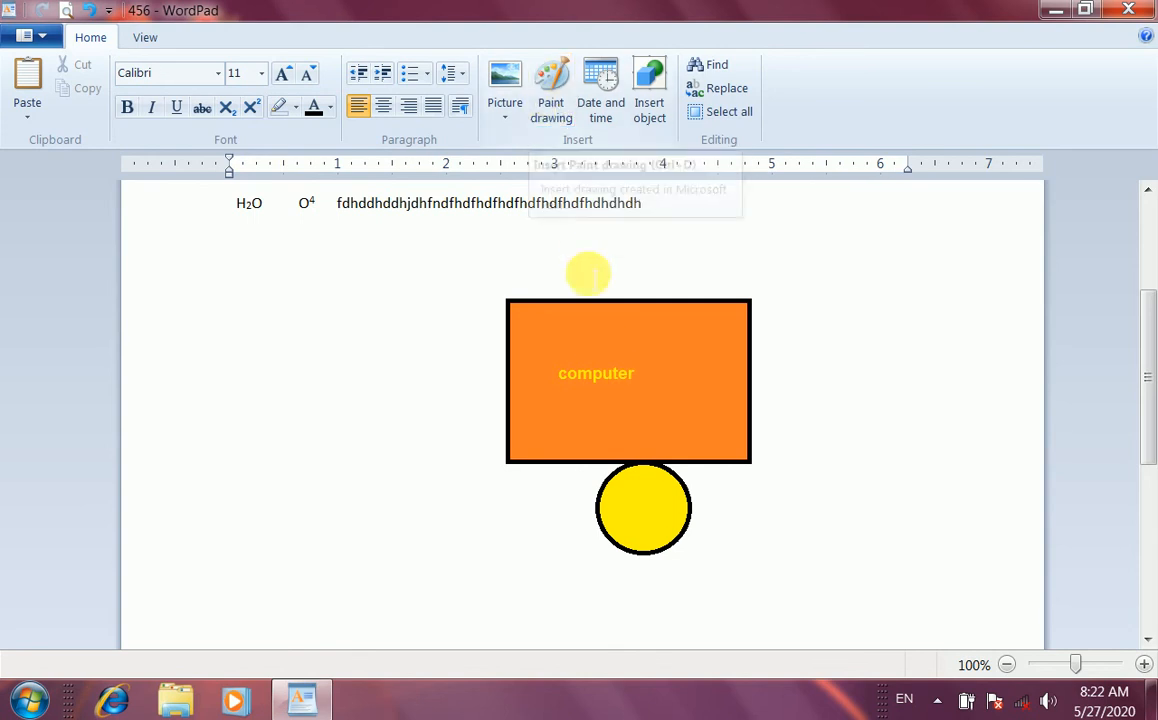
{"action": "left_click", "coordinate": [612, 366]}
{"action": "key", "text": "Delete"}
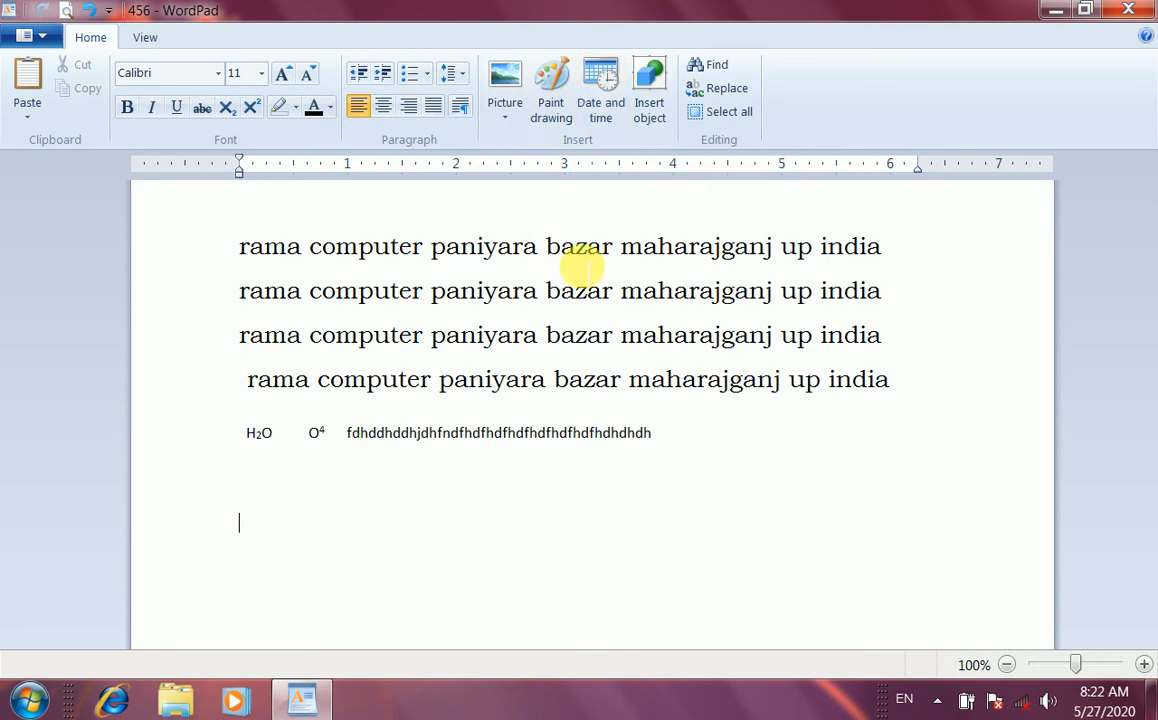
Step: Insert the current date below the text in the 05/27/2020 format
{"action": "left_click", "coordinate": [606, 112]}
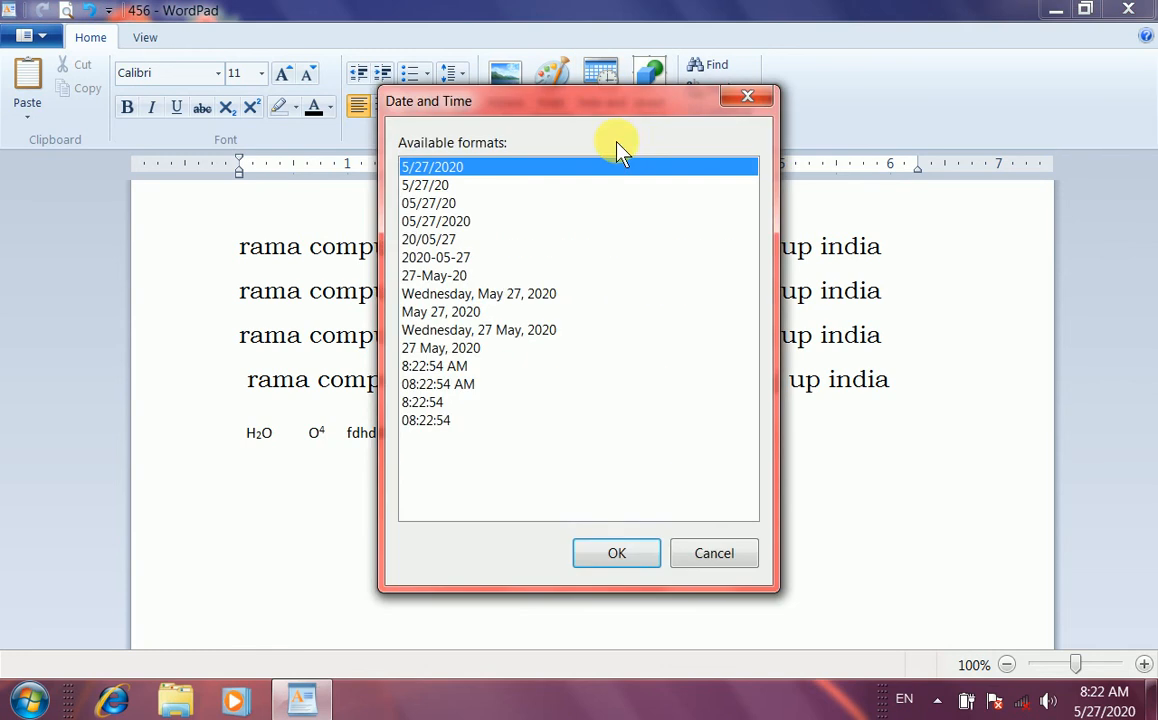
{"action": "left_click_drag", "start_coordinate": [565, 108], "coordinate": [739, 42]}
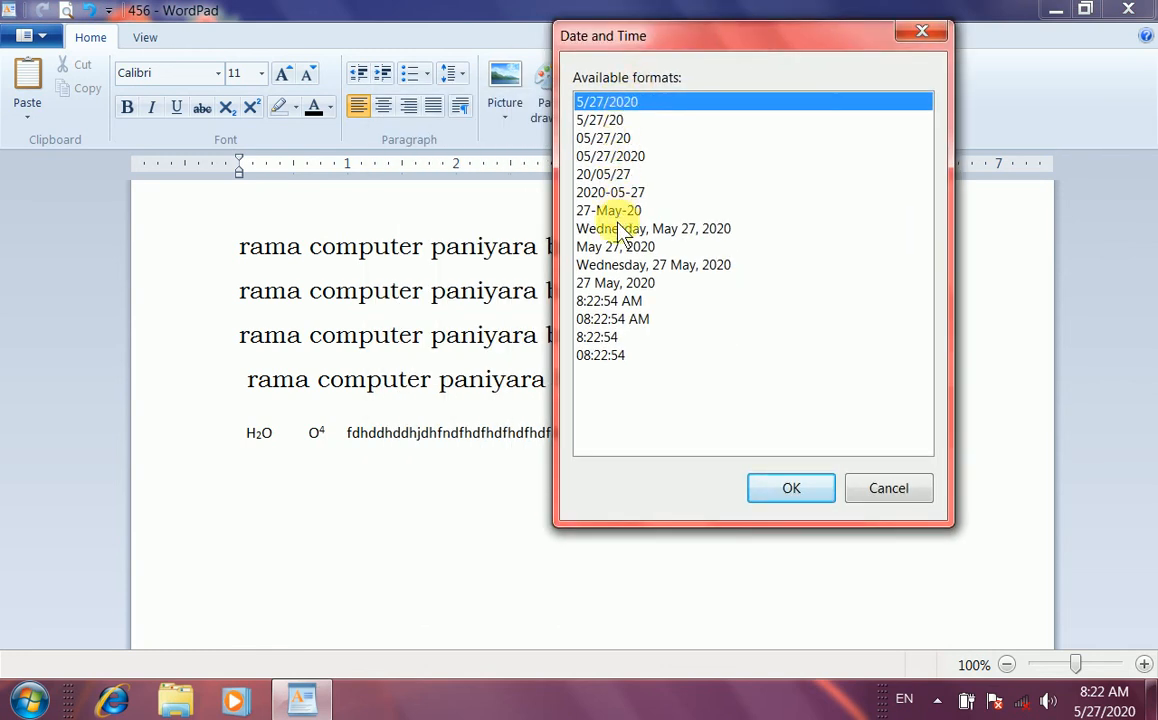
{"action": "left_click", "coordinate": [615, 157]}
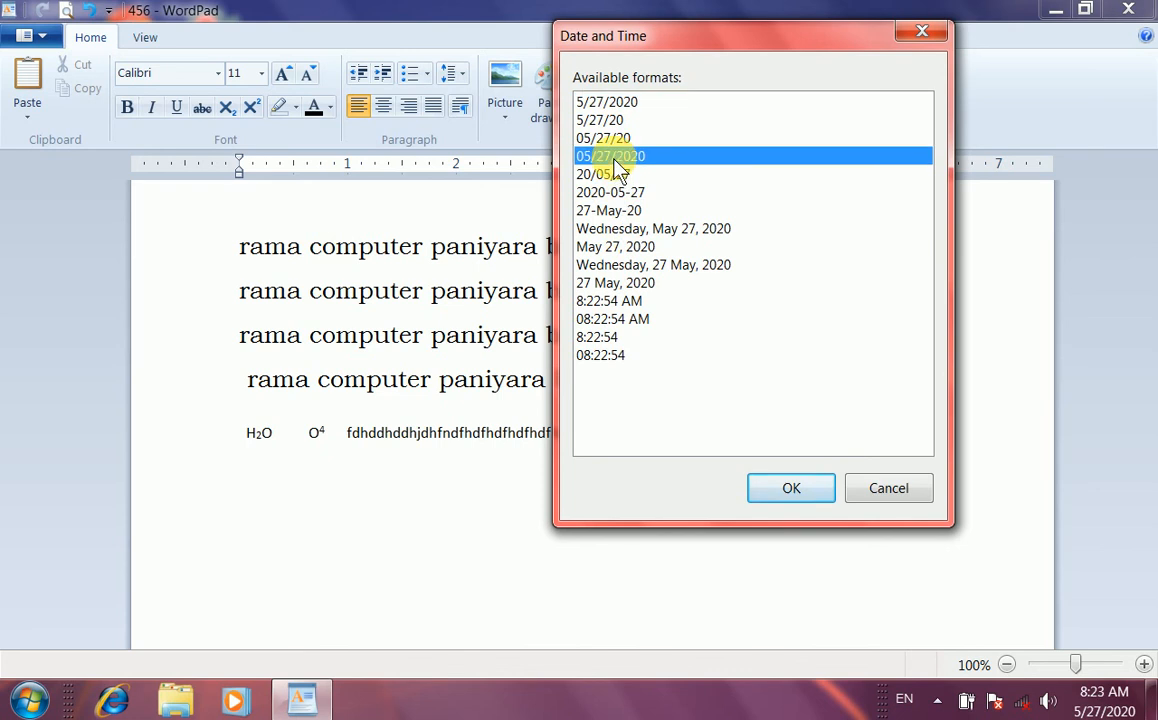
{"action": "left_click", "coordinate": [772, 496]}
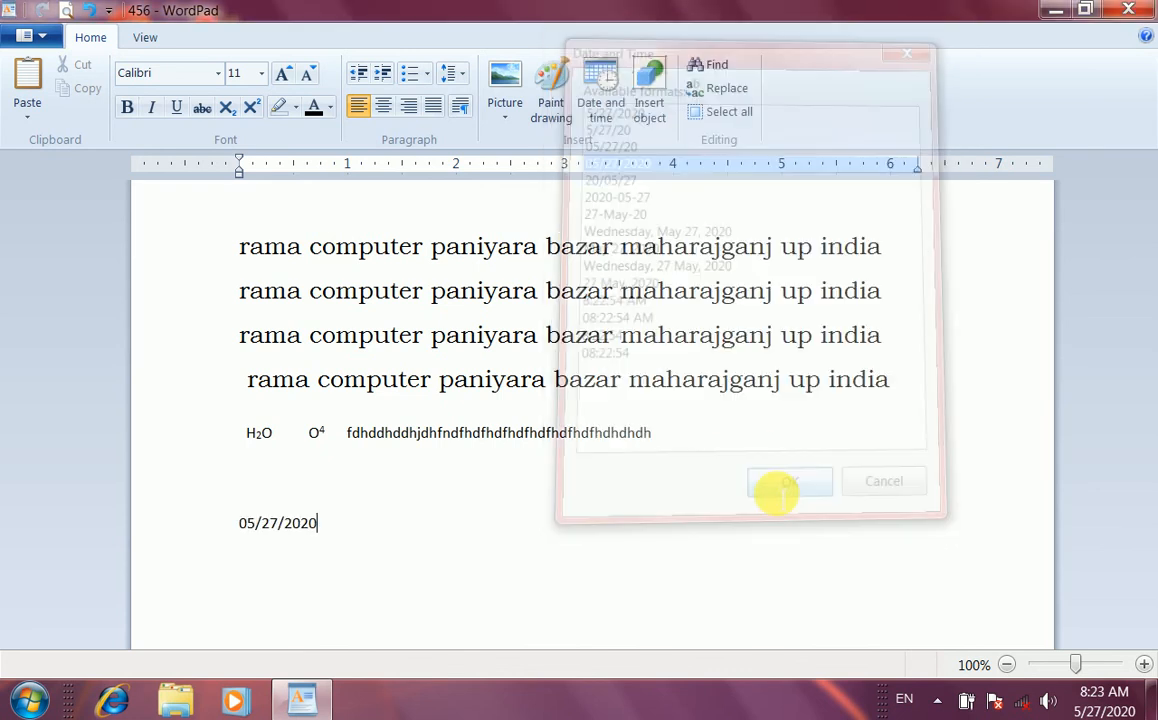
Step: Move the inserted date three lines further down and indent it by one tab stop
{"action": "left_click", "coordinate": [244, 526]}
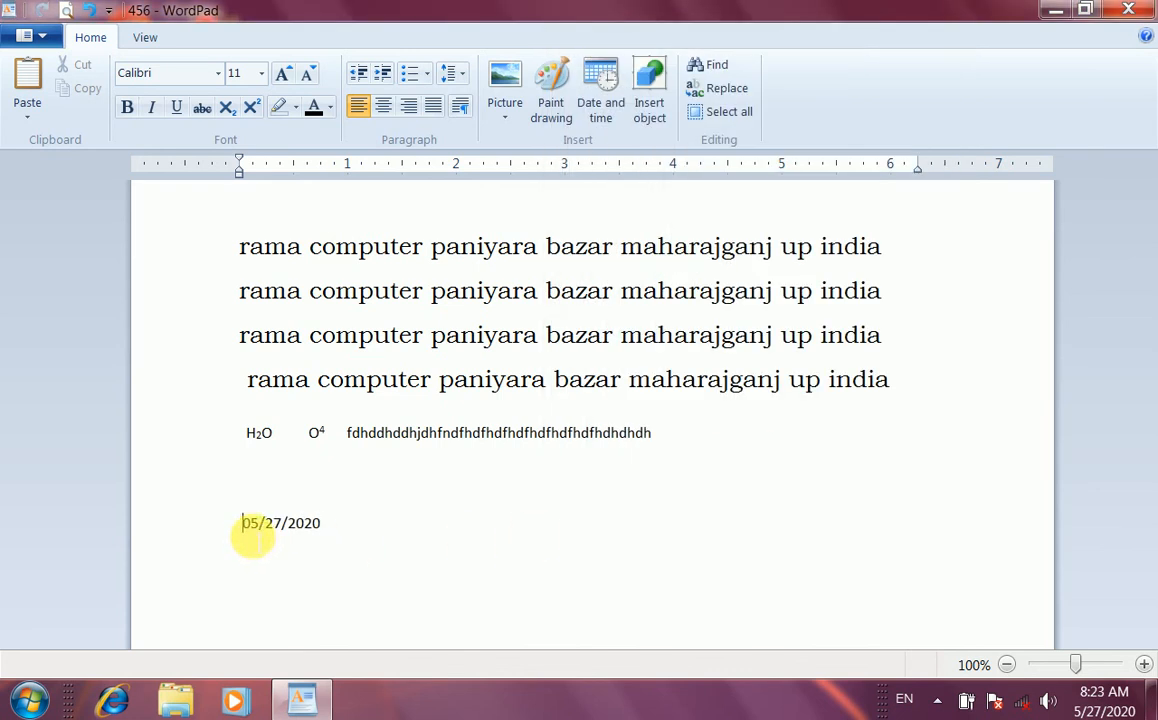
{"action": "key", "text": "Return"}
{"action": "key", "text": "Return"}
{"action": "key", "text": "Return"}
{"action": "key", "text": "Return"}
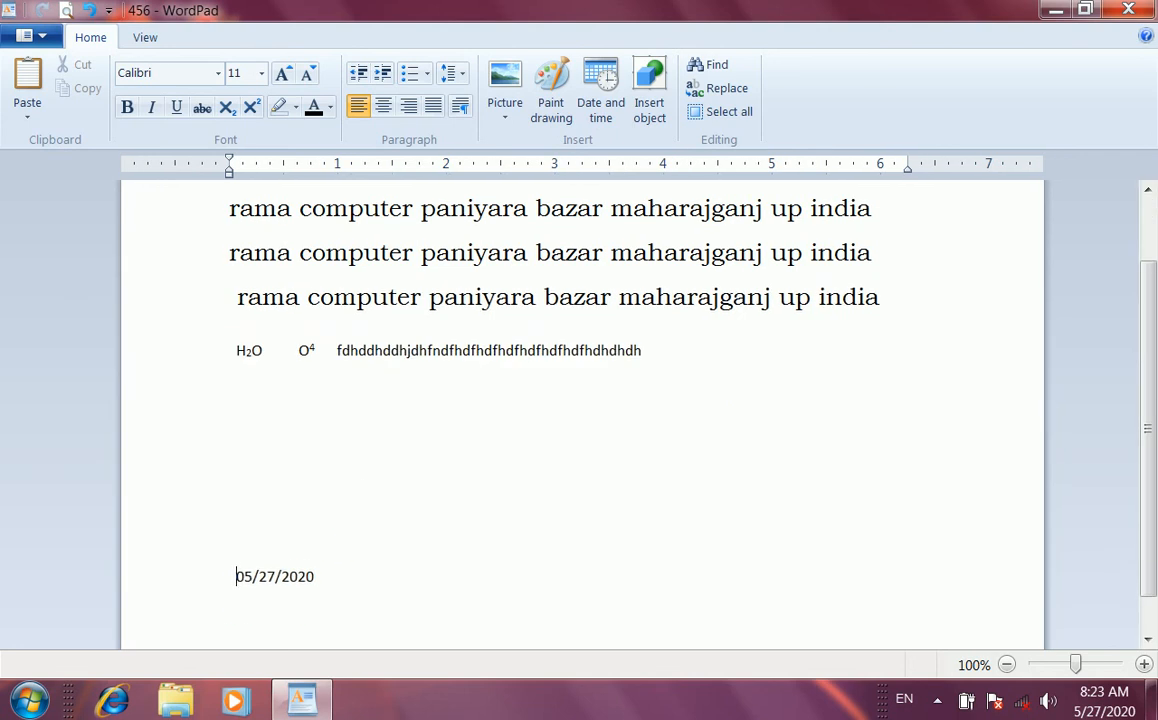
{"action": "key", "text": "Tab"}
{"action": "left_click", "coordinate": [470, 584]}
{"action": "left_click", "coordinate": [347, 447]}
{"action": "scroll", "coordinate": [451, 397], "scroll_direction": "up", "scroll_amount": 2}
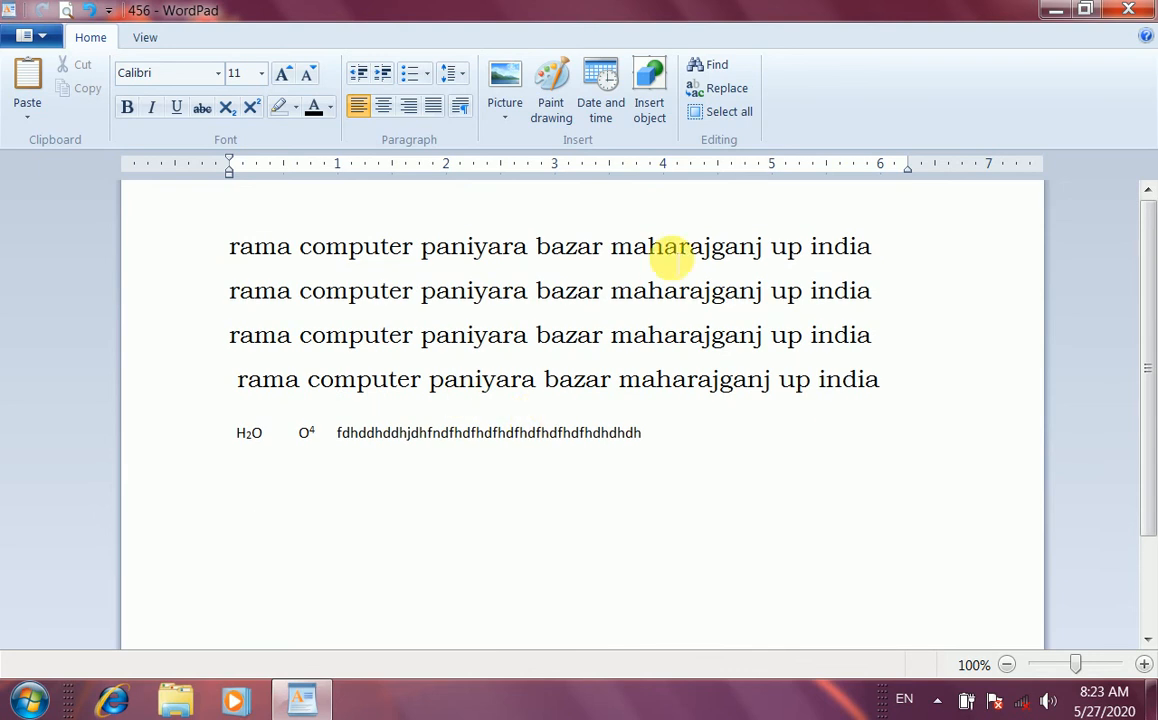
Step: Clear the whole document and insert a new Microsoft Office Word Document object
{"action": "key", "text": "ctrl+a"}
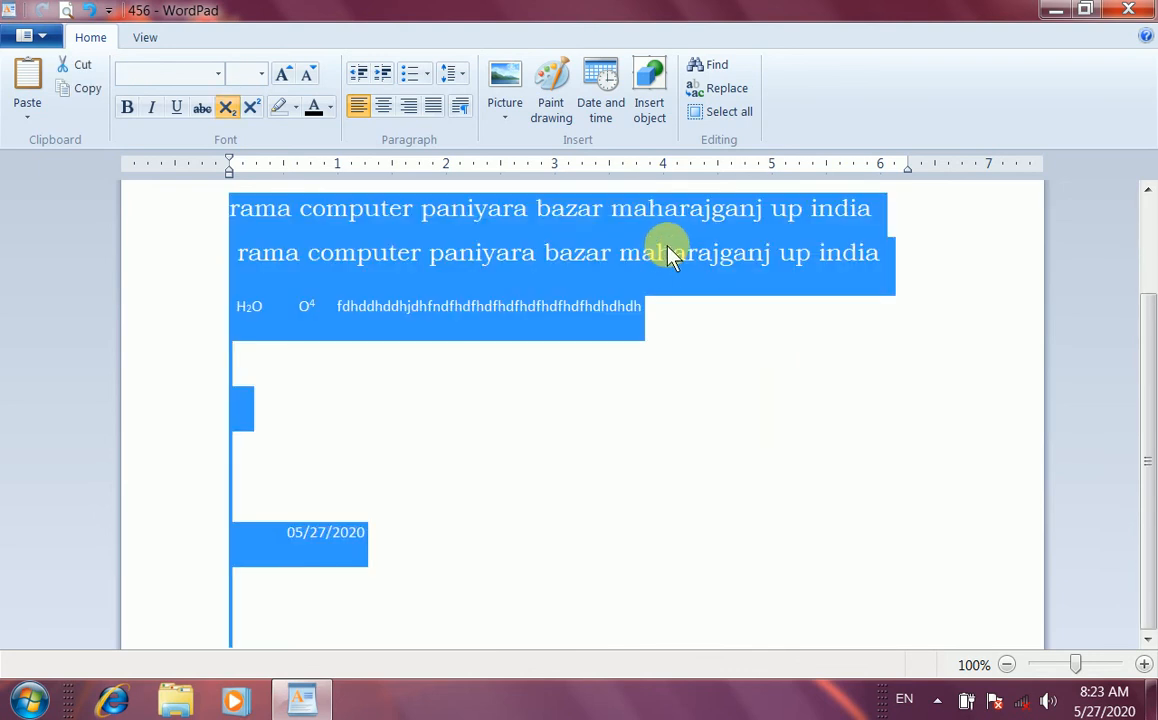
{"action": "key", "text": "Delete"}
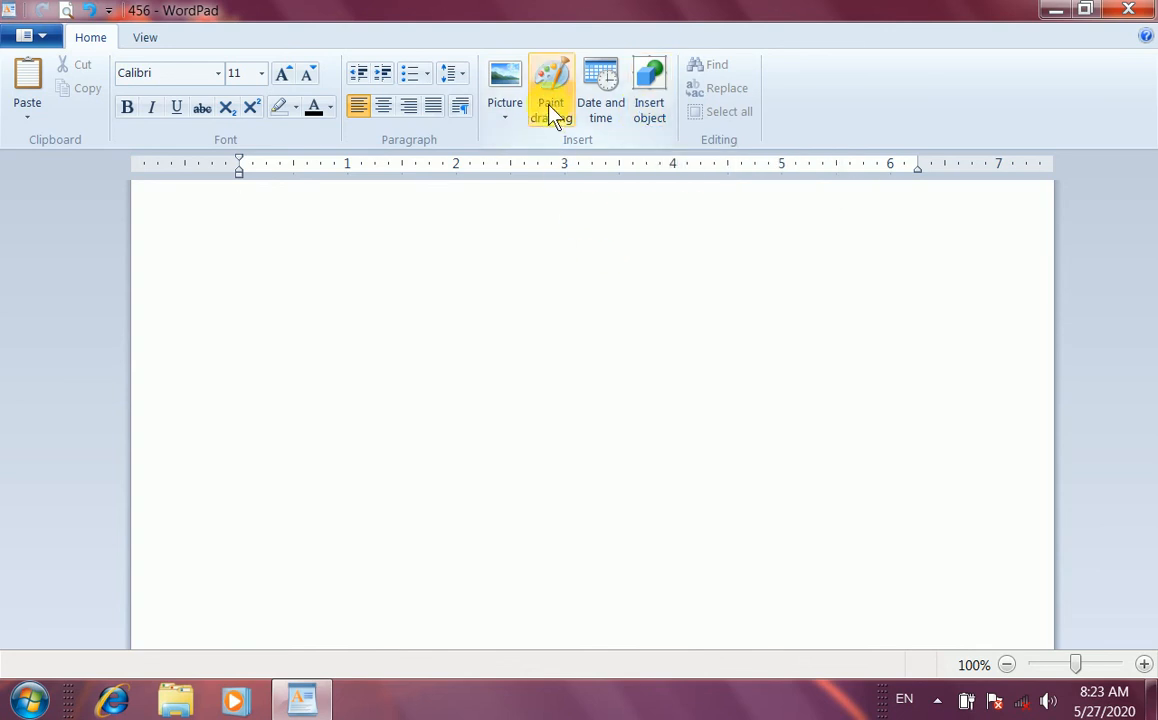
{"action": "left_click", "coordinate": [663, 108]}
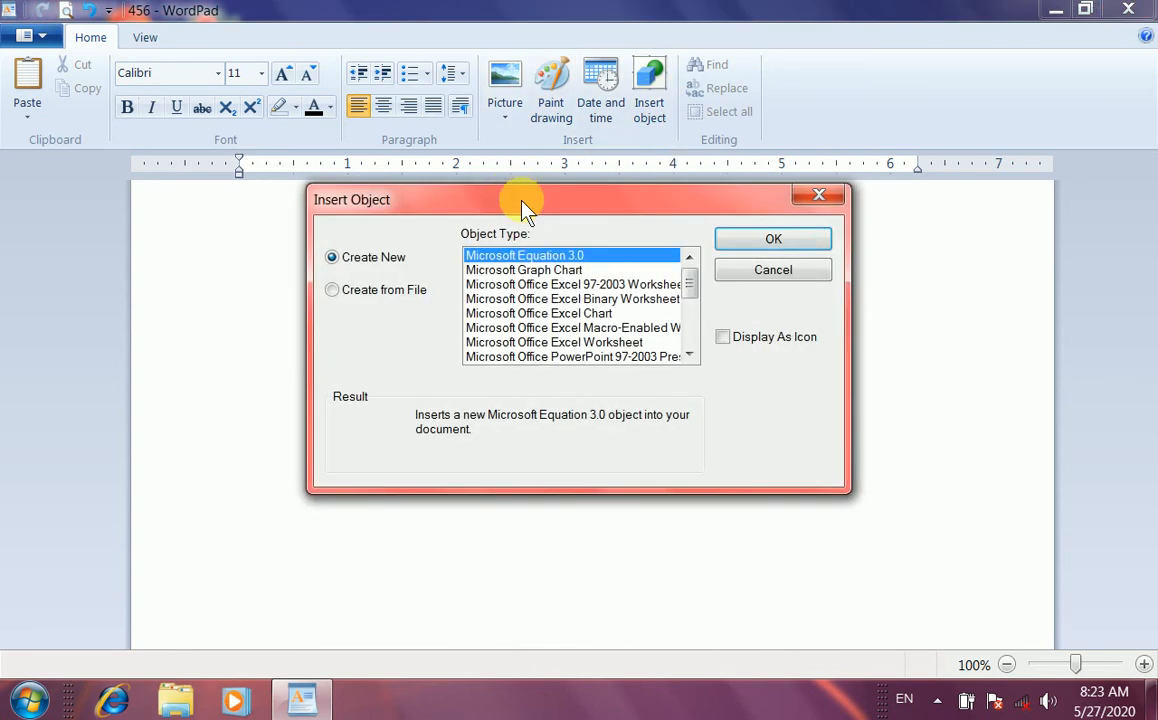
{"action": "left_click_drag", "start_coordinate": [525, 205], "coordinate": [562, 146]}
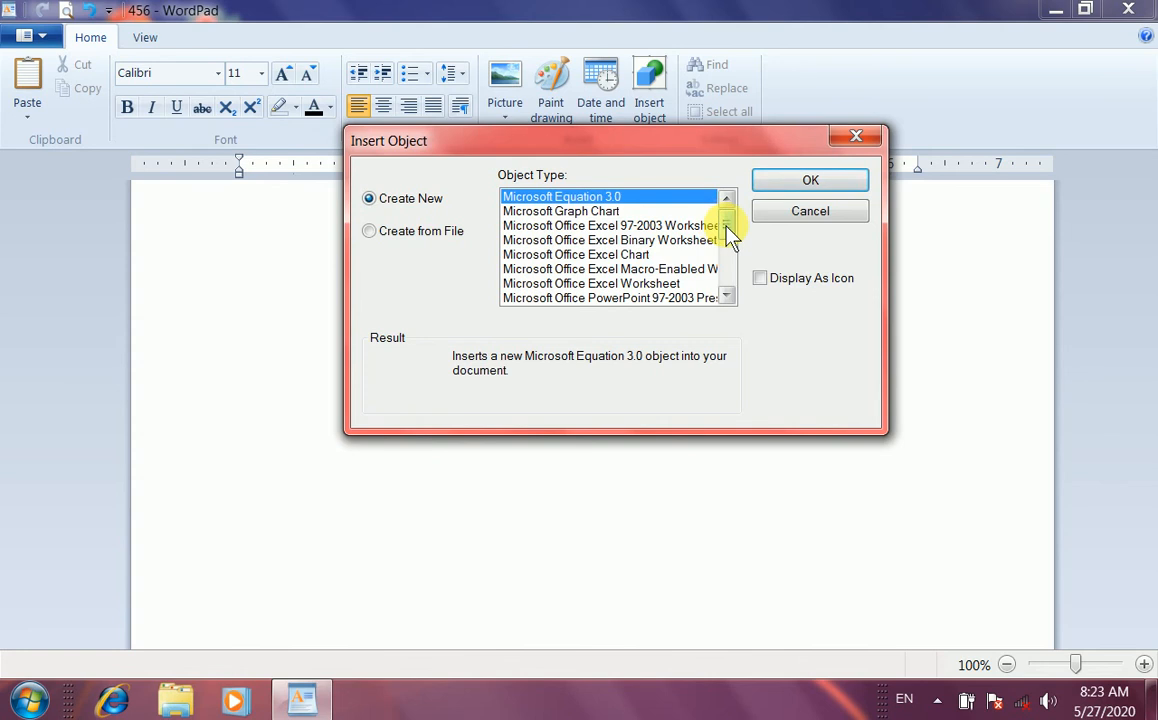
{"action": "left_click_drag", "start_coordinate": [726, 225], "coordinate": [731, 284]}
{"action": "left_click", "coordinate": [540, 241]}
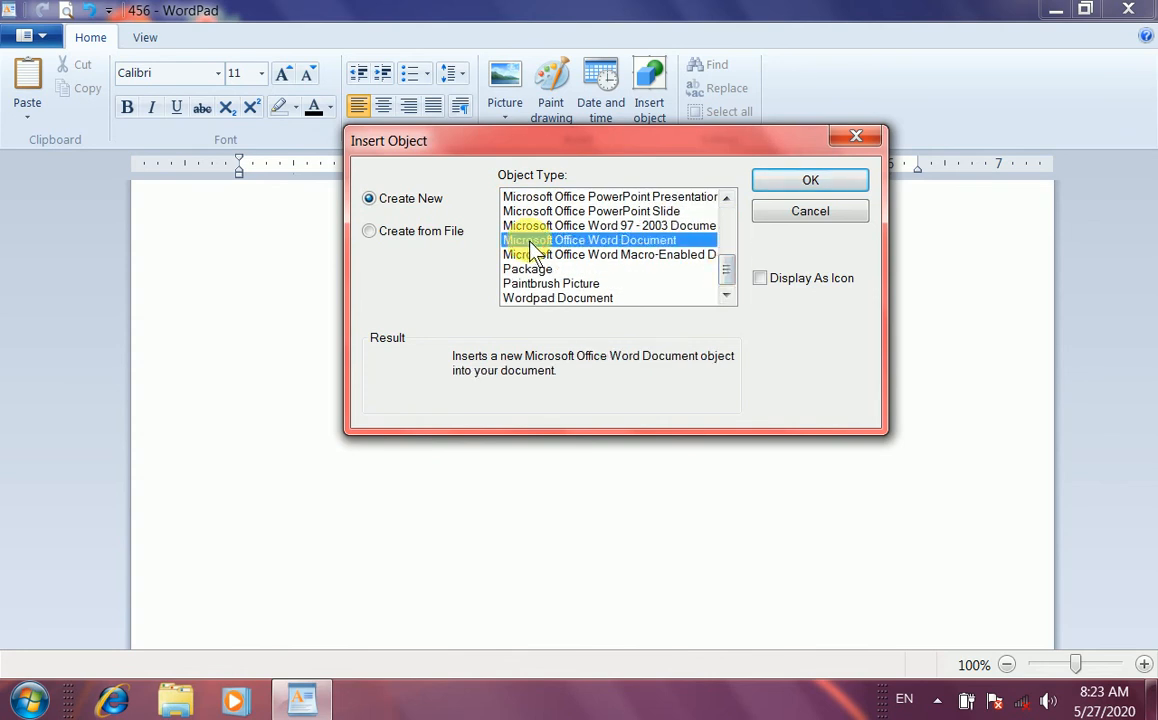
{"action": "left_click", "coordinate": [787, 189]}
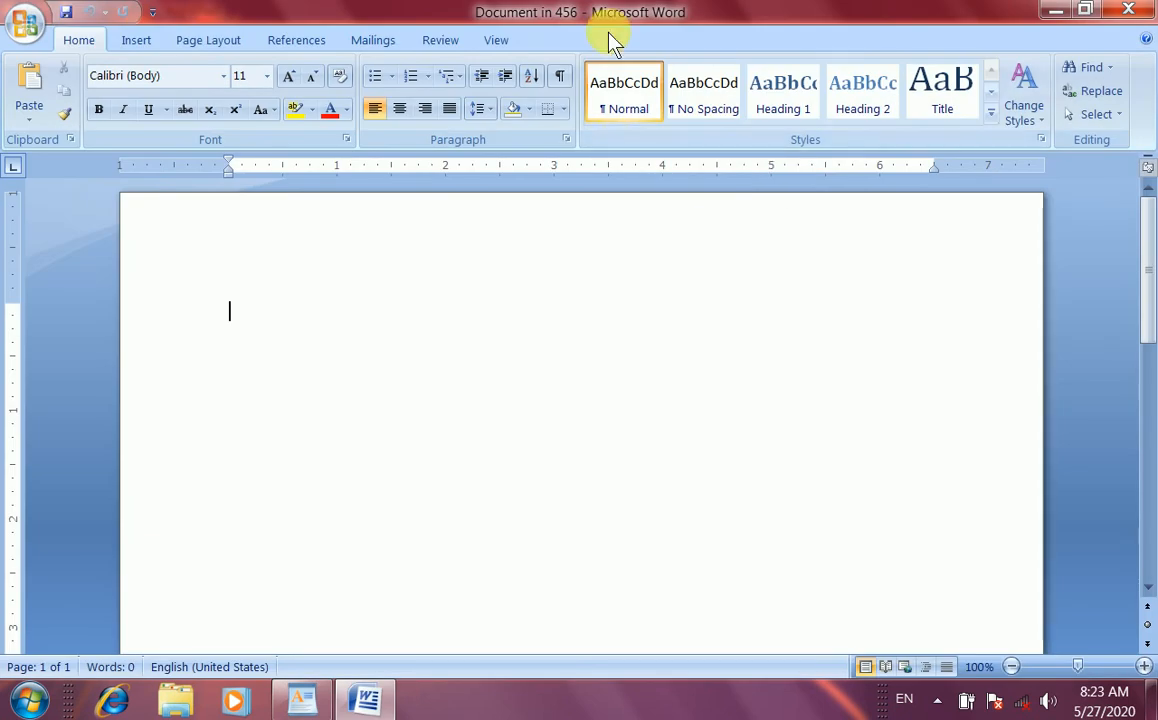
Step: Add a purple slanted WordArt reading "rama" to the embedded Word document
{"action": "left_click", "coordinate": [137, 40]}
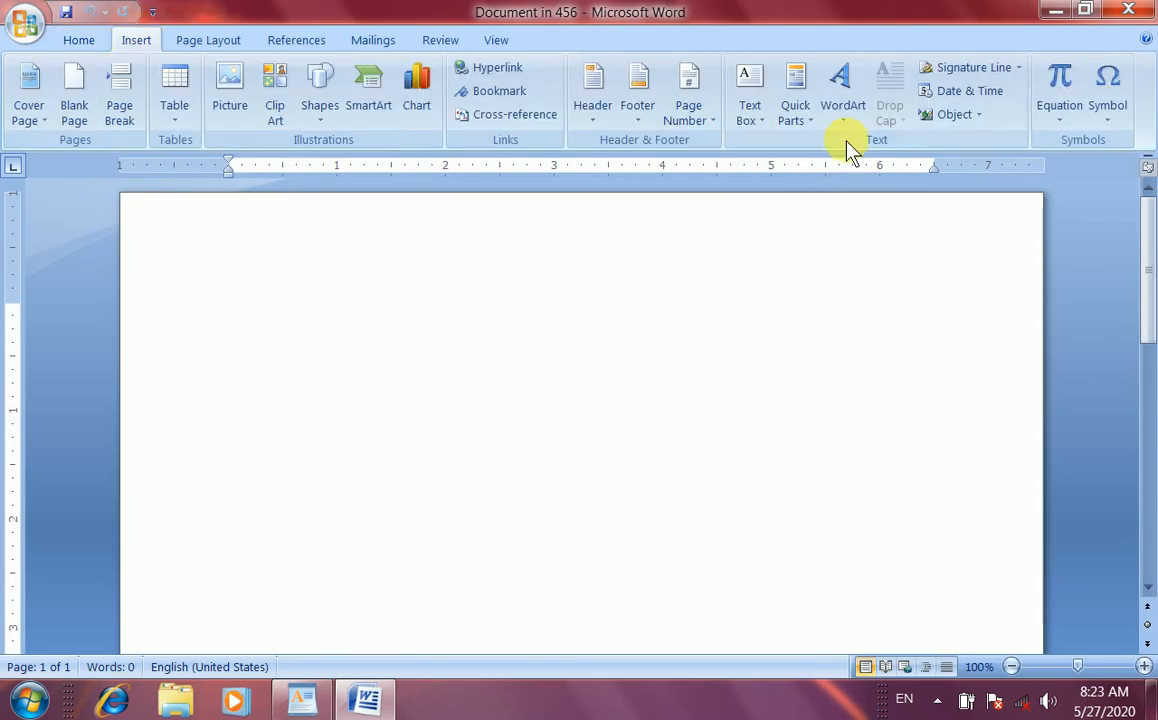
{"action": "left_click", "coordinate": [844, 100]}
{"action": "left_click", "coordinate": [805, 283]}
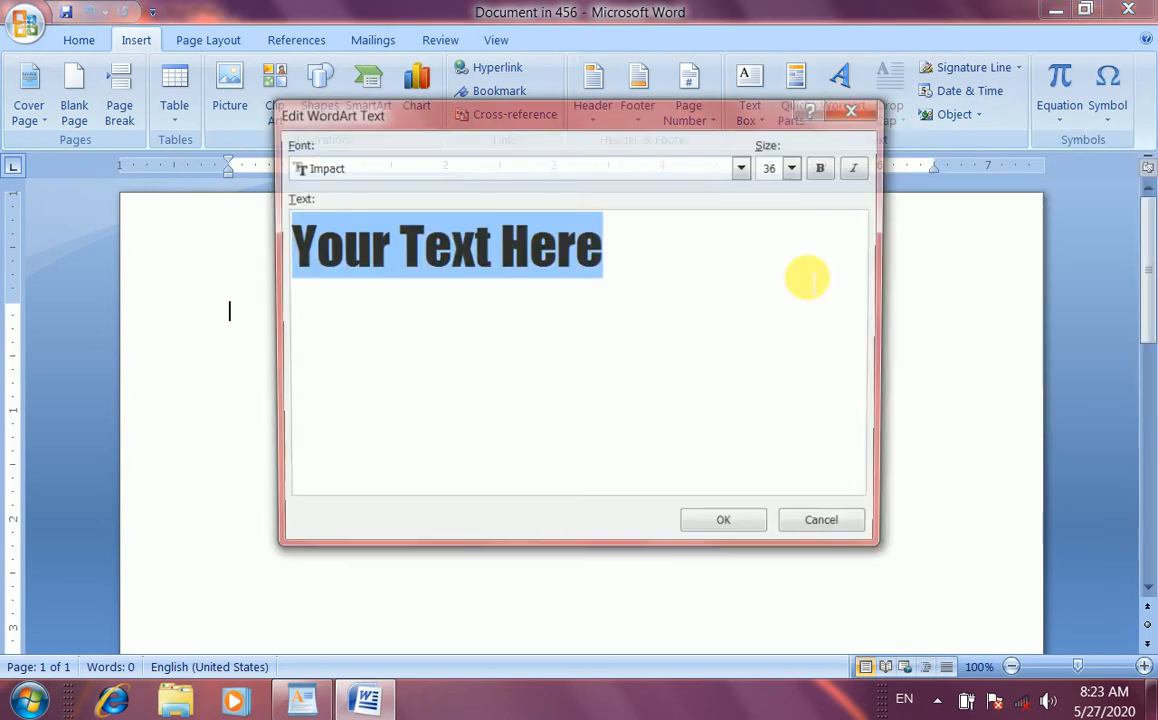
{"action": "key", "text": "BackSpace"}
{"action": "type", "text": "rama"}
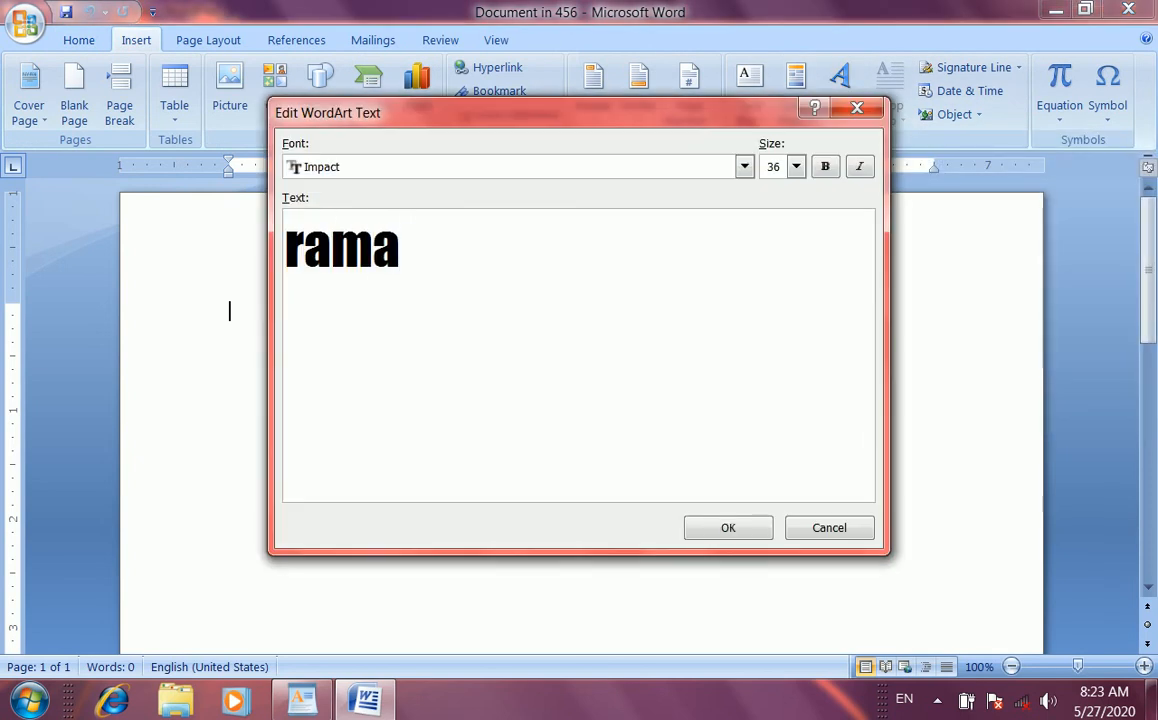
{"action": "left_click", "coordinate": [720, 530]}
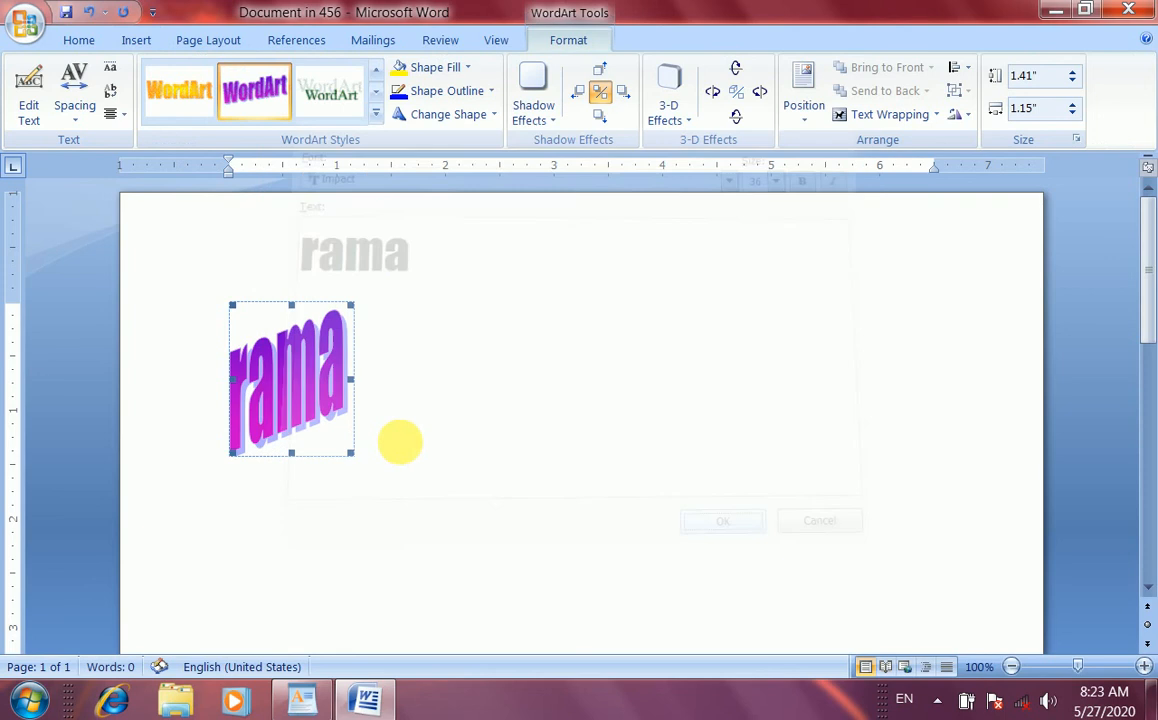
Step: Widen the WordArt to about 3.81 inches and close Word to return to the WordPad document
{"action": "left_click_drag", "start_coordinate": [416, 379], "coordinate": [640, 379]}
{"action": "left_click", "coordinate": [24, 24]}
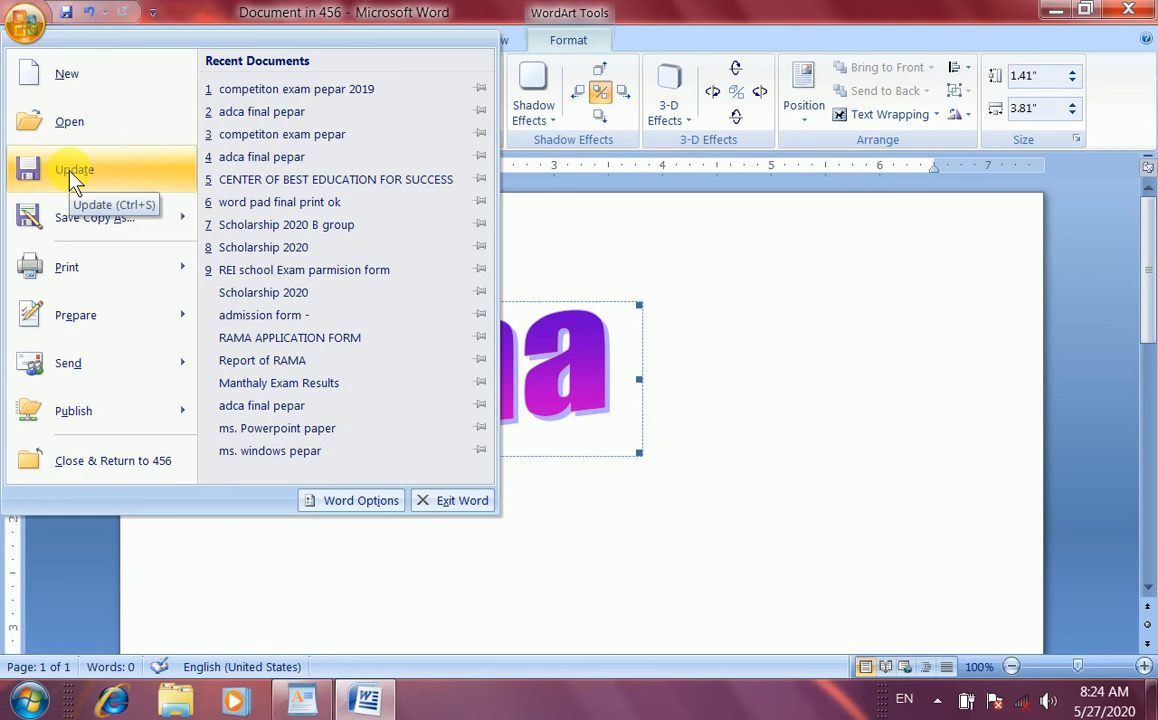
{"action": "left_click", "coordinate": [1136, 14]}
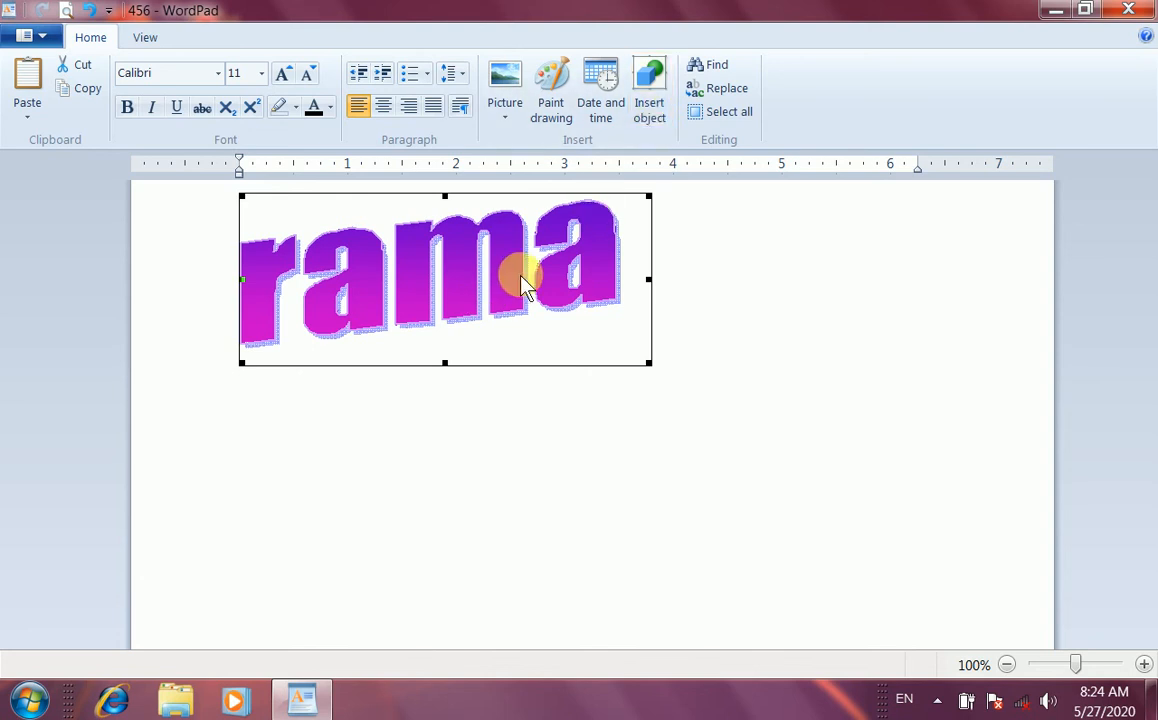
Step: Delete the embedded WordArt object and undo back to the document's original text
{"action": "key", "text": "Delete"}
{"action": "key", "text": "ctrl+z"}
{"action": "left_click", "coordinate": [551, 388]}
{"action": "scroll", "coordinate": [549, 391], "scroll_direction": "up", "scroll_amount": 1}
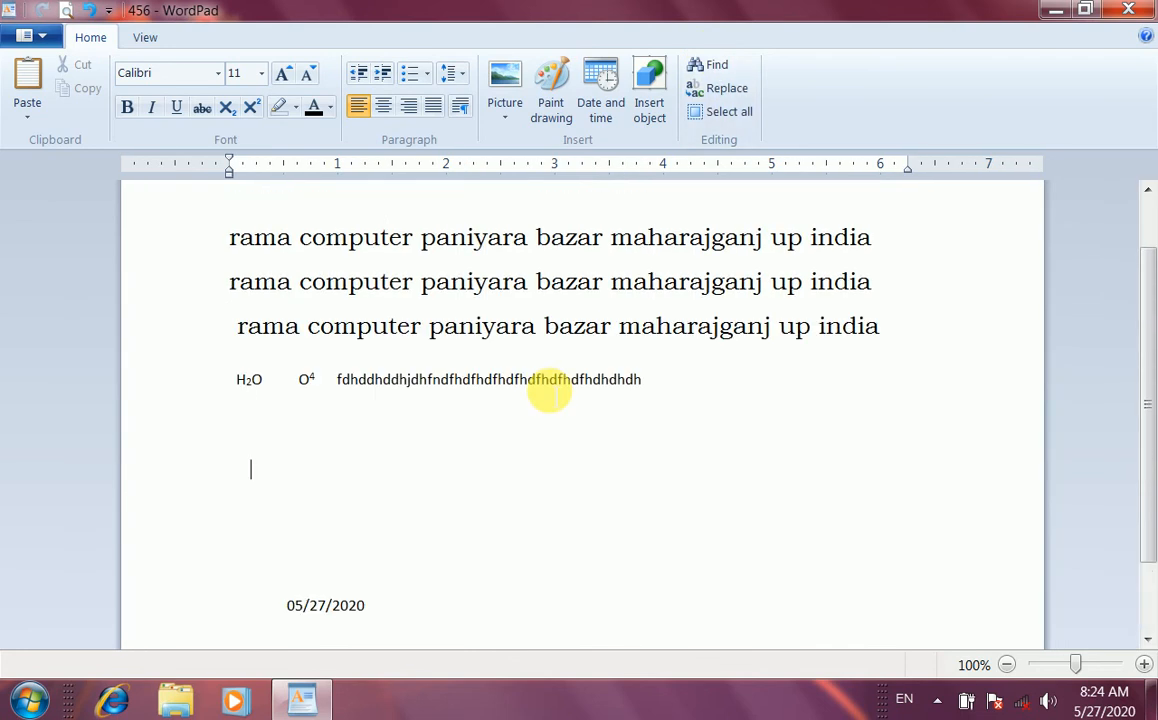
{"action": "scroll", "coordinate": [549, 392], "scroll_direction": "up", "scroll_amount": 1}
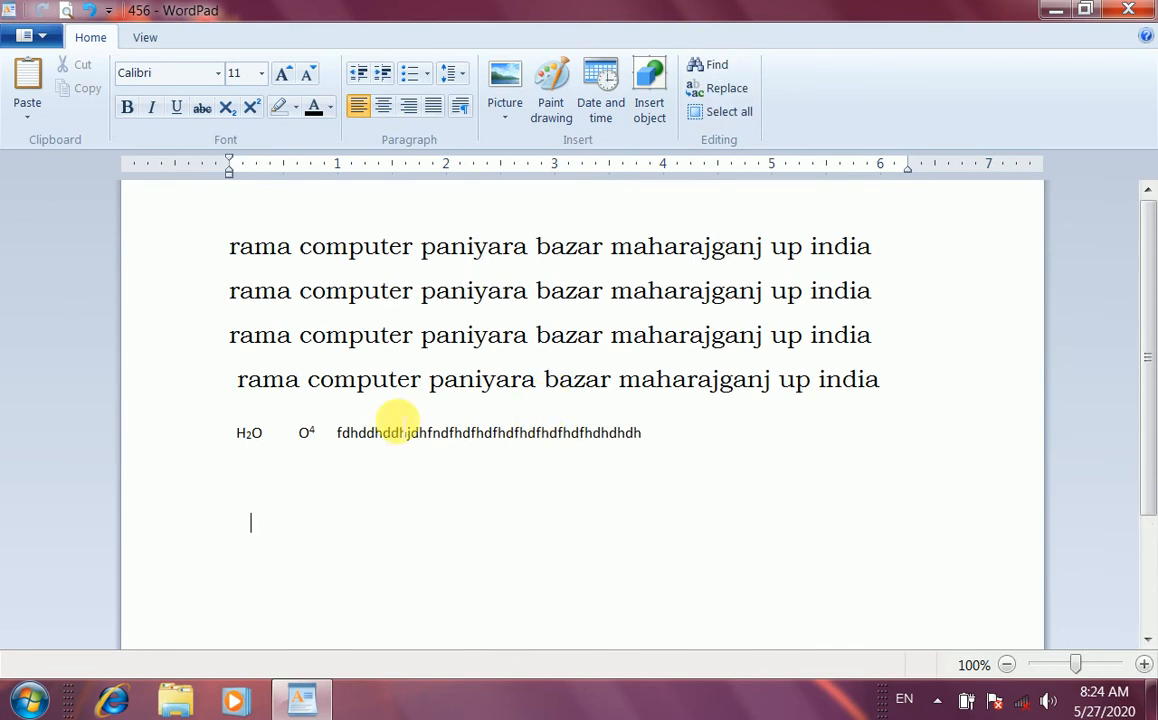